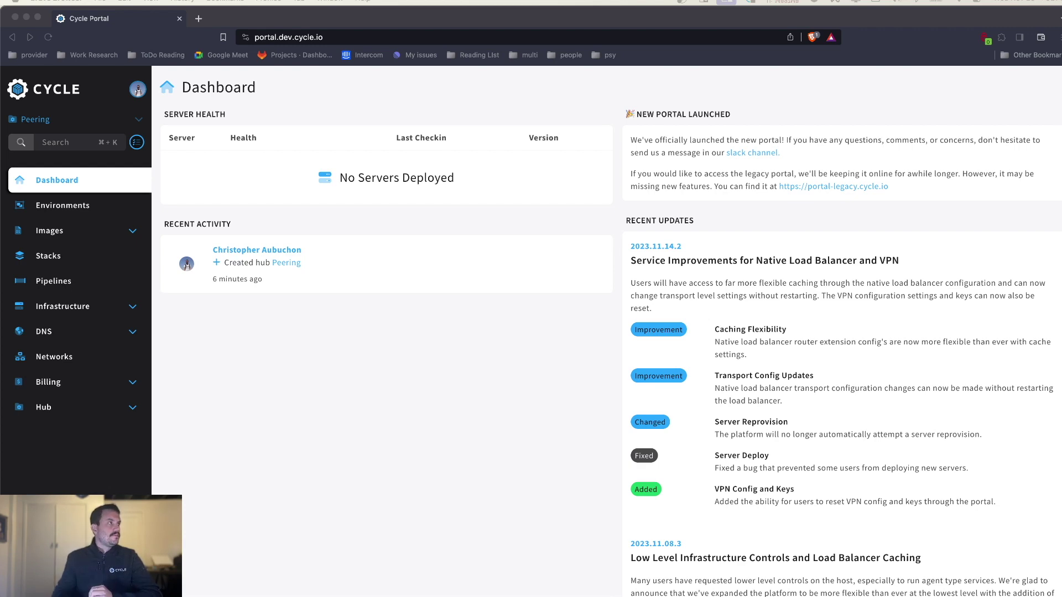
- Glance at the AWS console, then expand Infrastructure in the Cycle Portal sidebar
key("ctrl+Right")
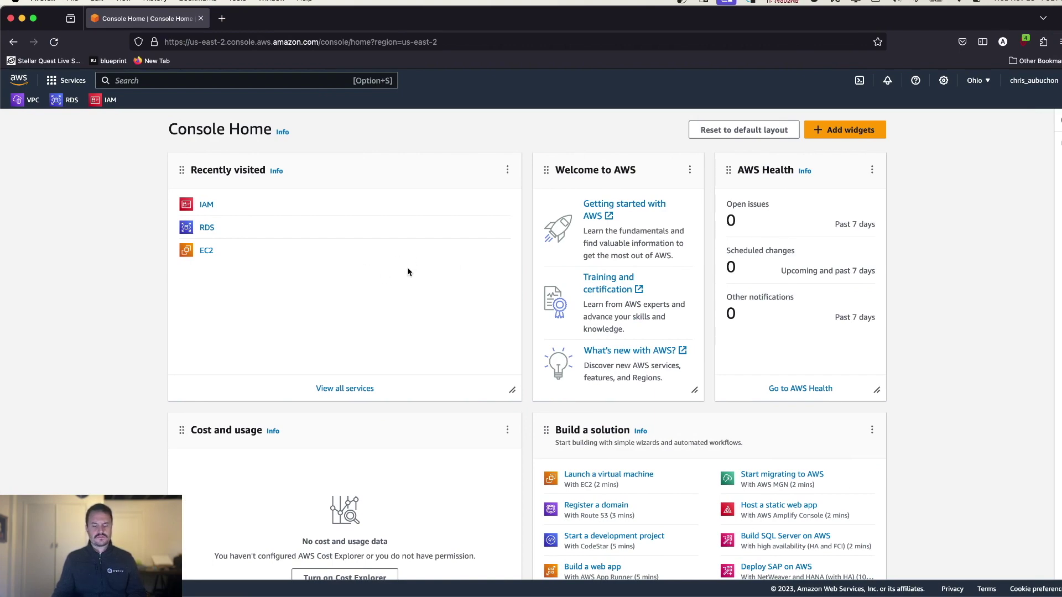
key("ctrl+Left")
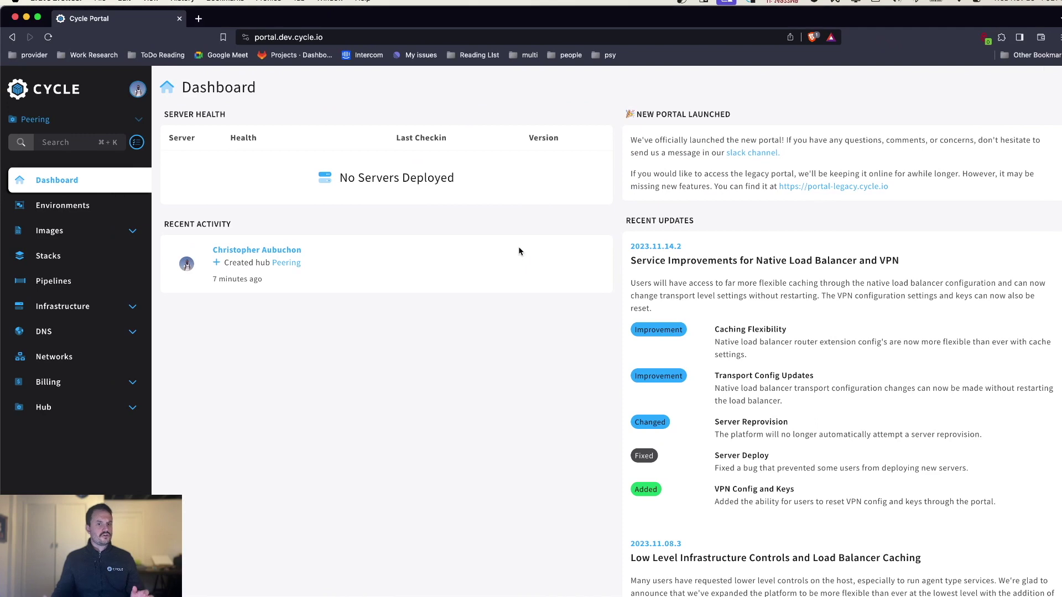
left_click(61, 305)
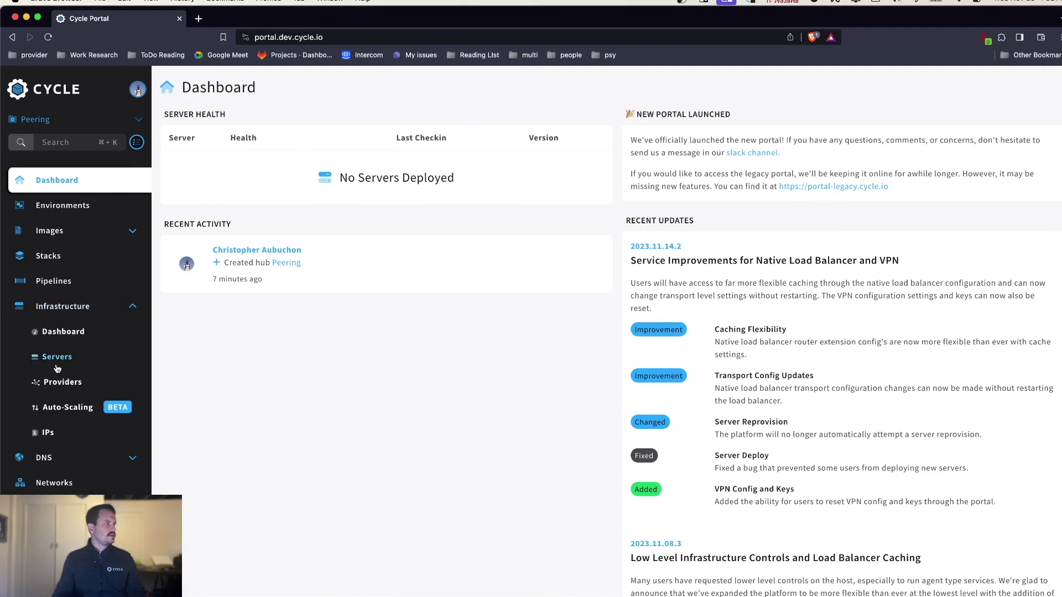
- Start a new Cycle provider with AWS selected, then bring up the AWS IAM dashboard
left_click(47, 381)
left_click(331, 87)
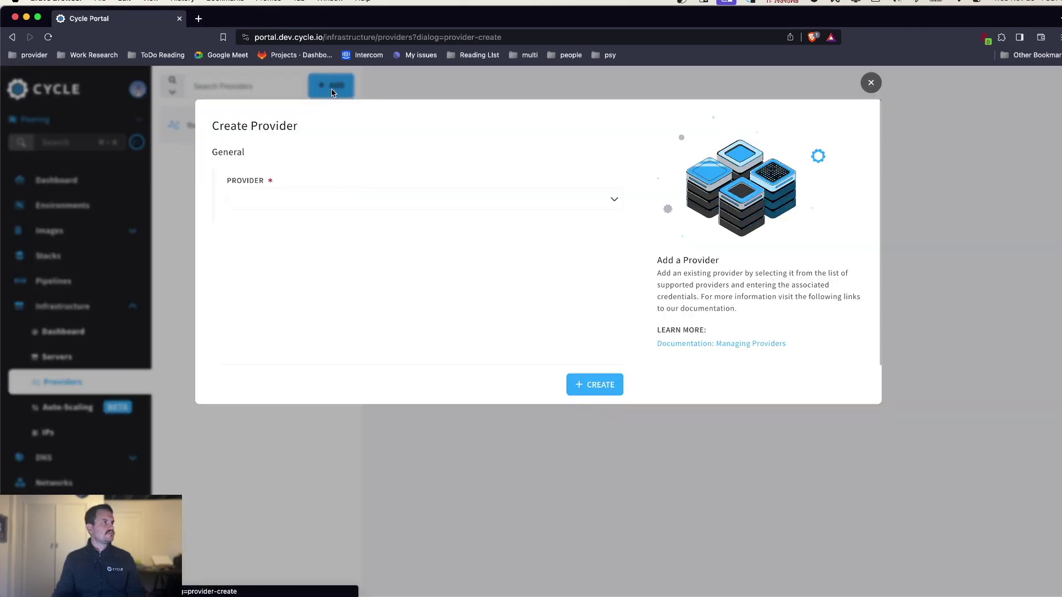
left_click(402, 200)
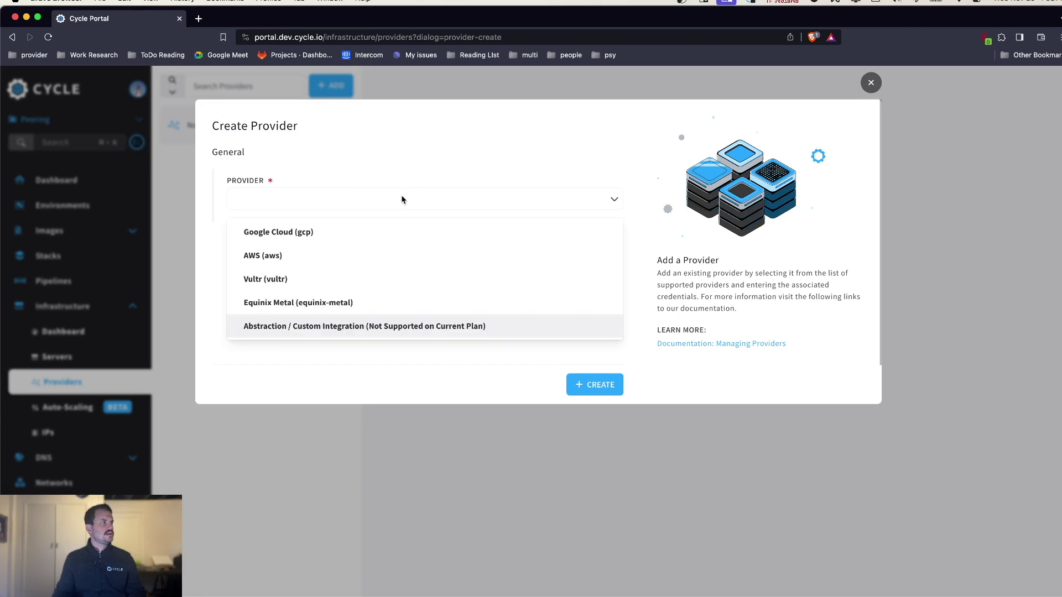
left_click(298, 252)
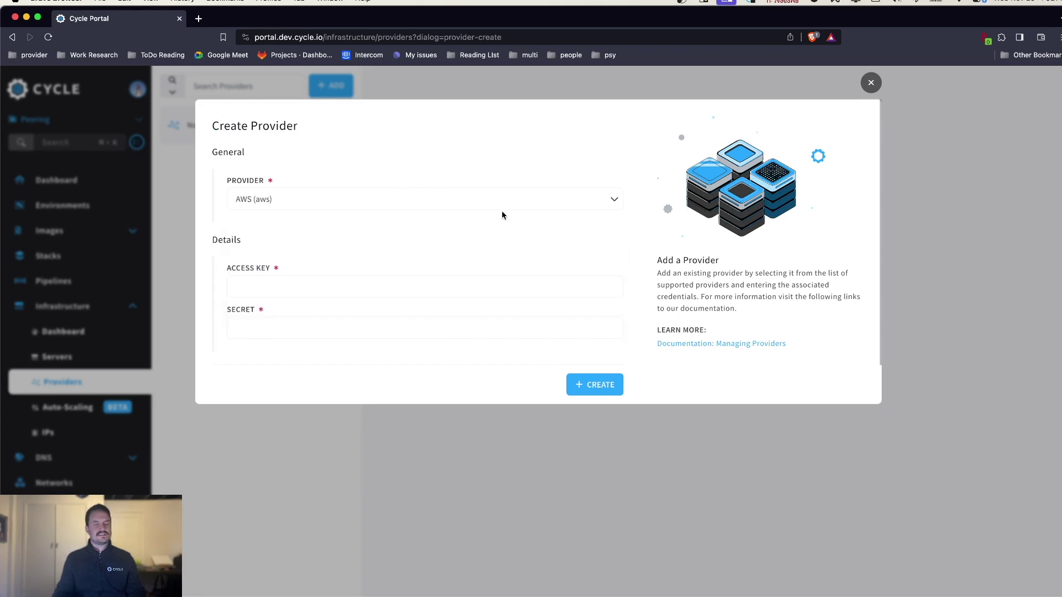
key("ctrl+Right")
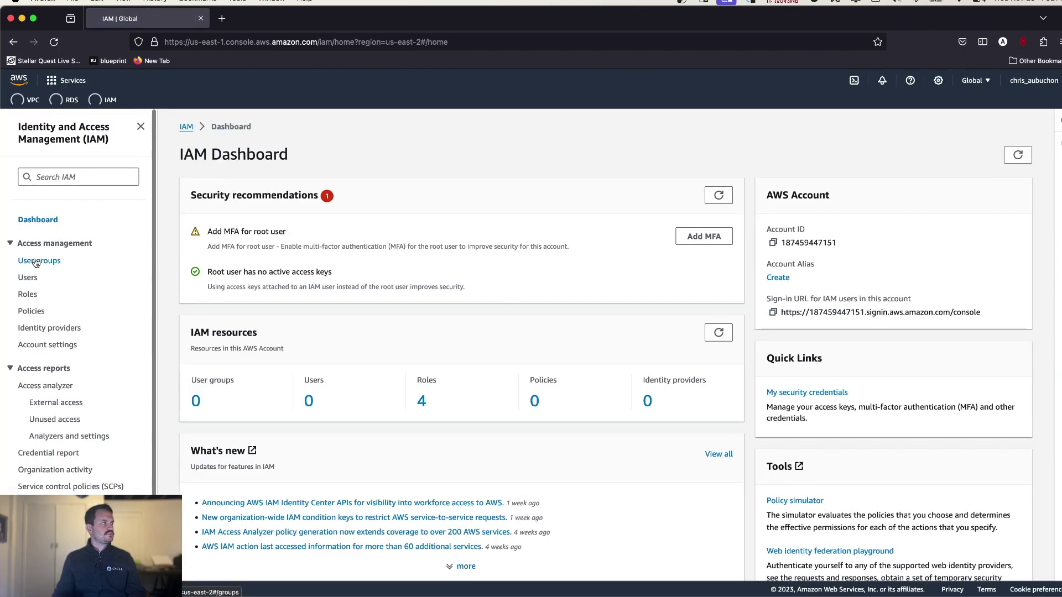
- Start creating an IAM user with the user name 'cycle'
left_click(32, 278)
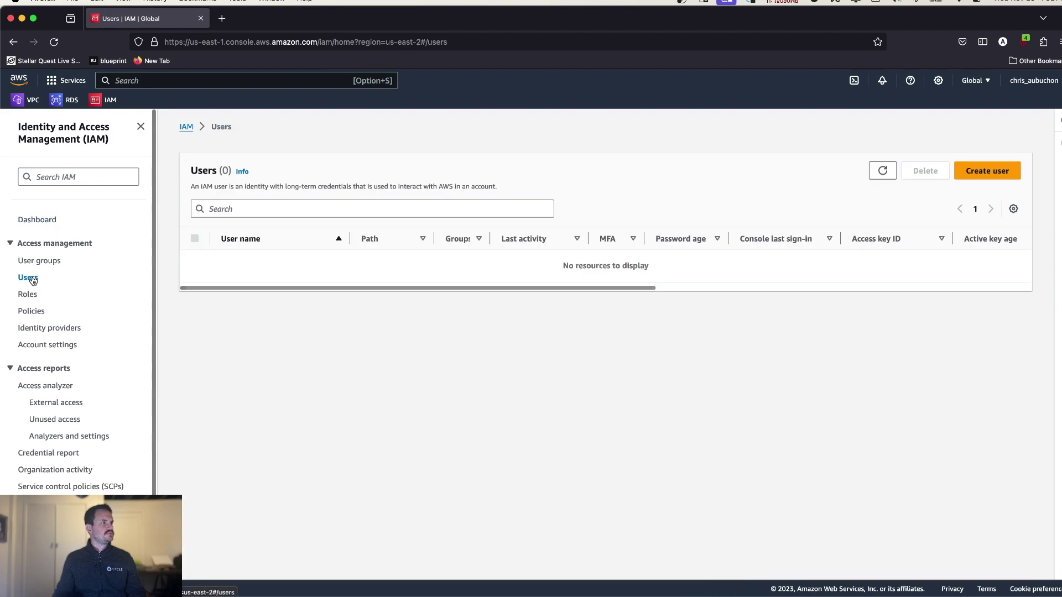
left_click(988, 171)
left_click(257, 244)
type("cycle")
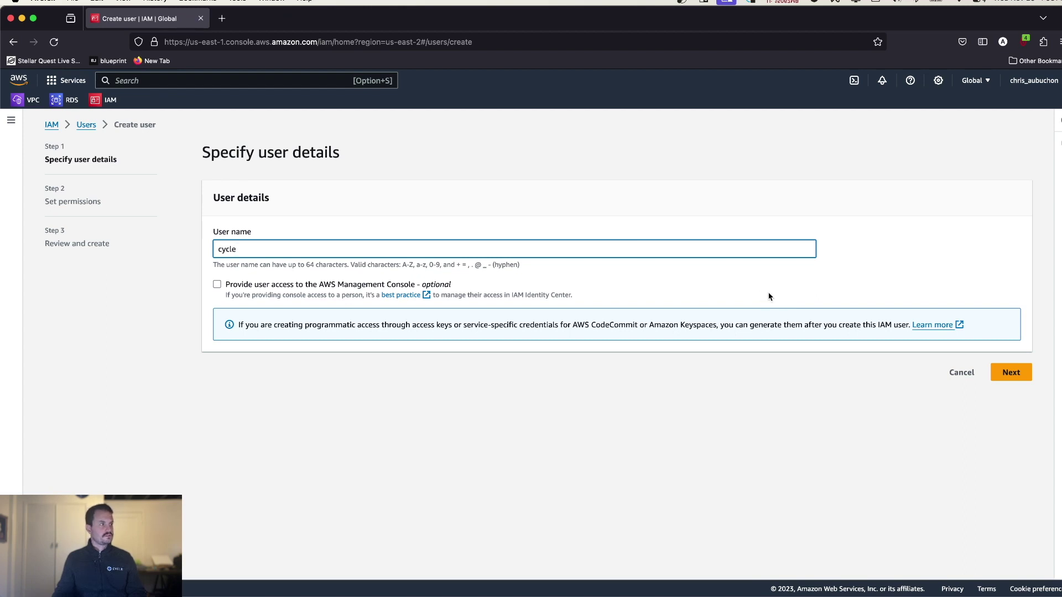
left_click(1004, 371)
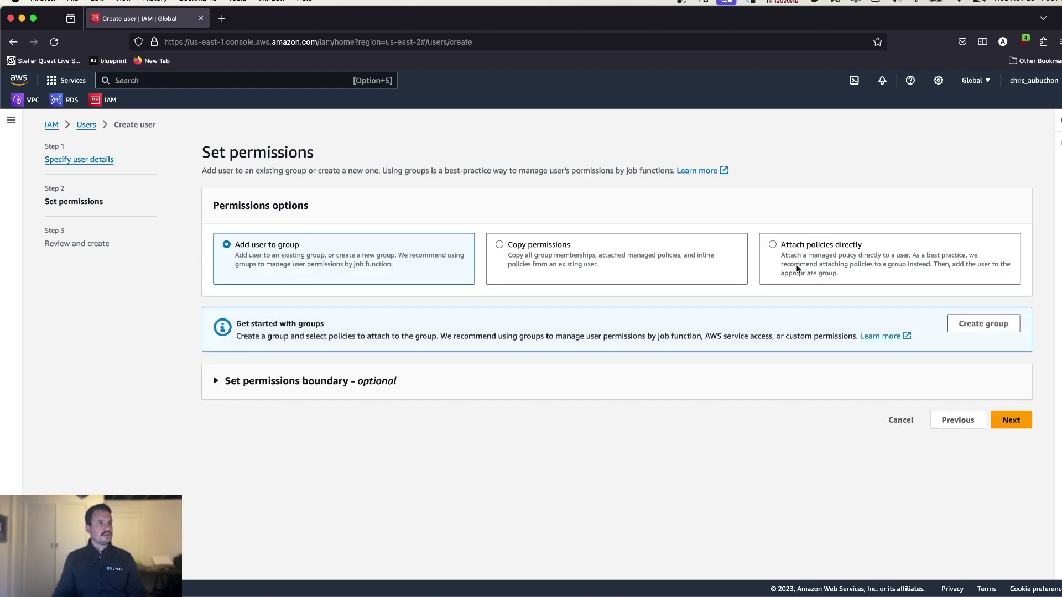
- Attach the AmazonEC2FullAccess policy directly and create the cycle user
left_click(796, 269)
left_click(380, 378)
type("ec2f")
left_click(216, 430)
scroll(1029, 466, "down", 1)
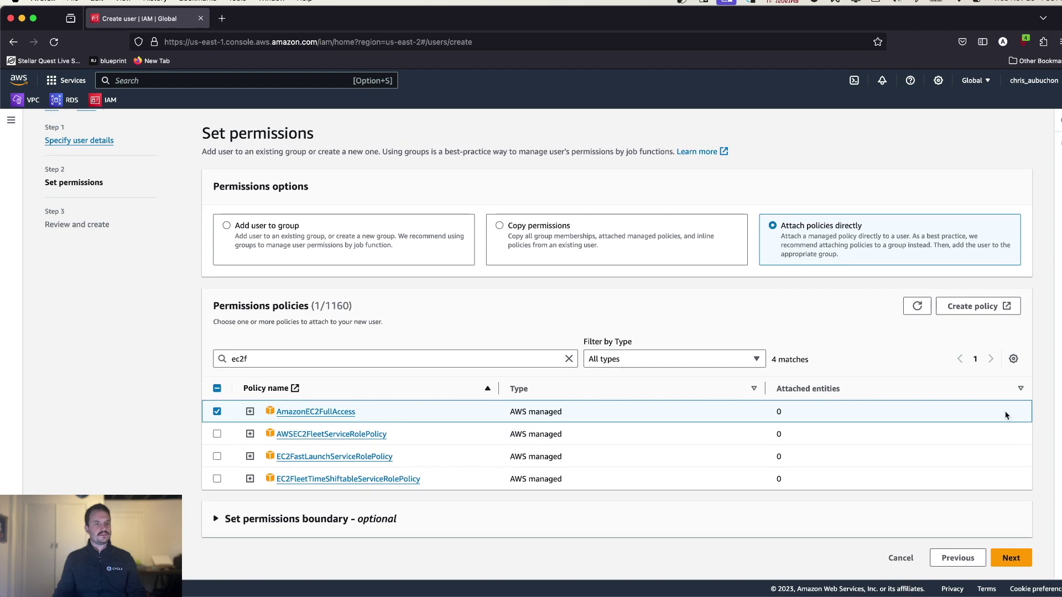
left_click(1014, 561)
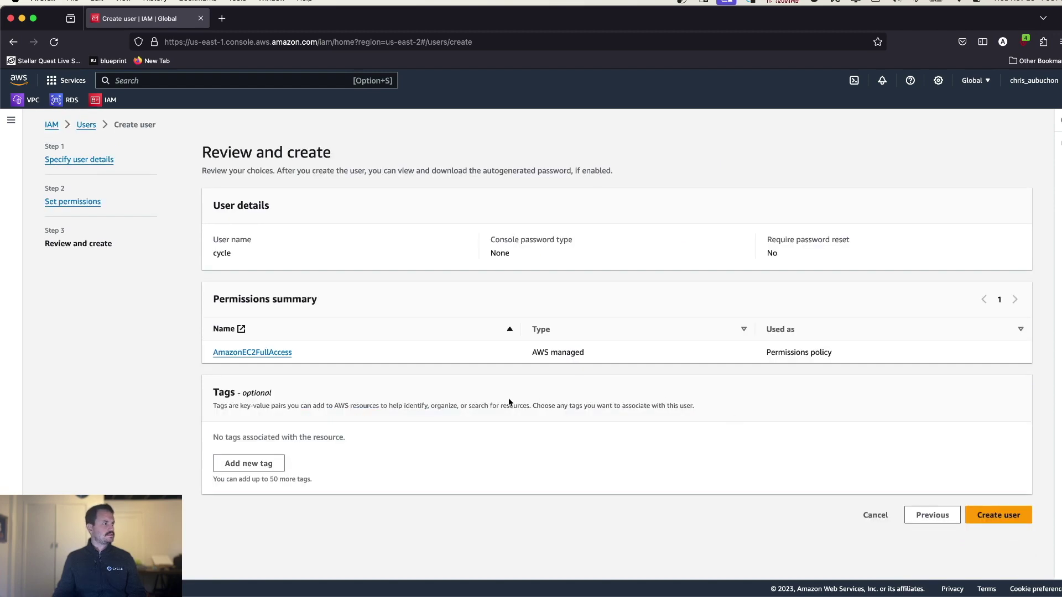
left_click(998, 515)
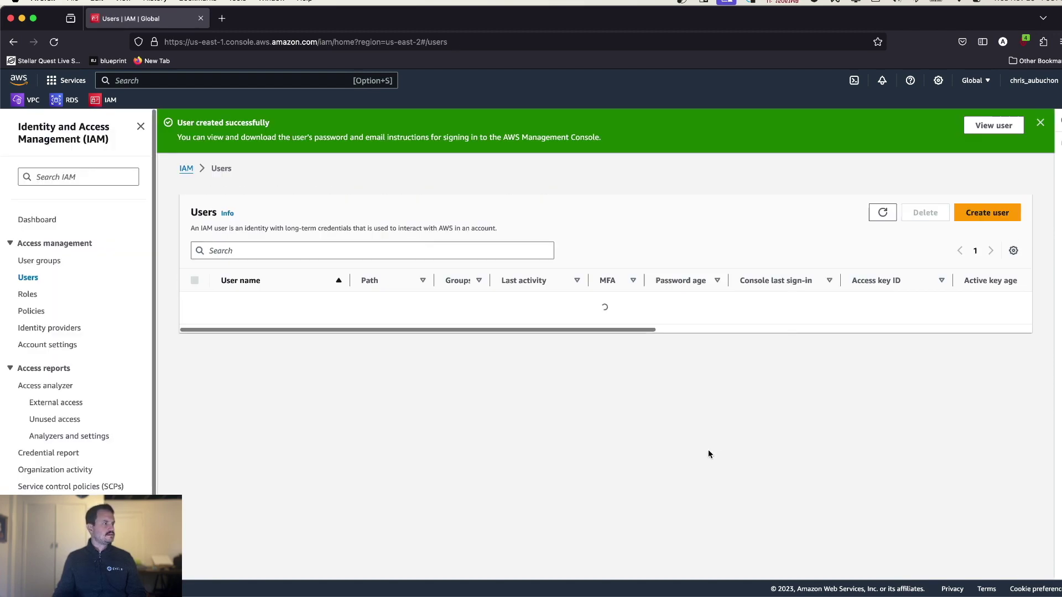
- Open the cycle user's Security credentials
left_click(228, 305)
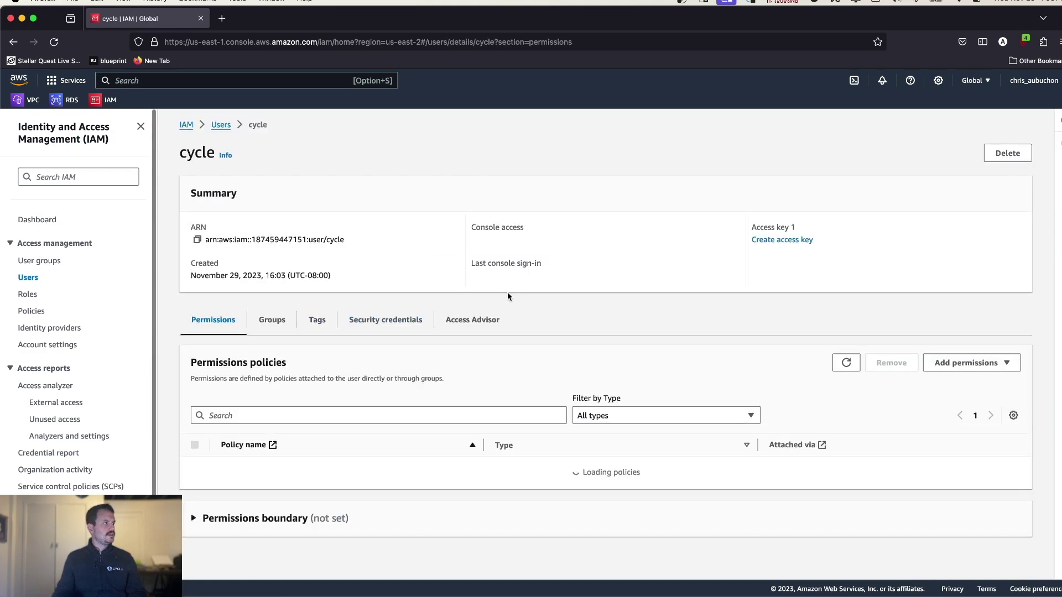
scroll(500, 299, "down", 3)
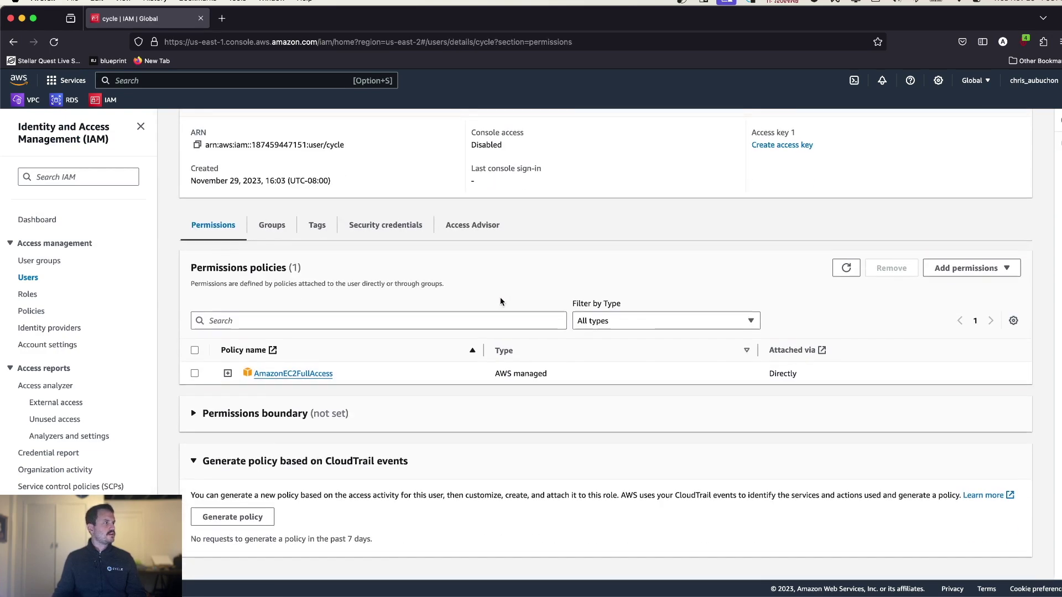
left_click(384, 224)
scroll(679, 263, "down", 5)
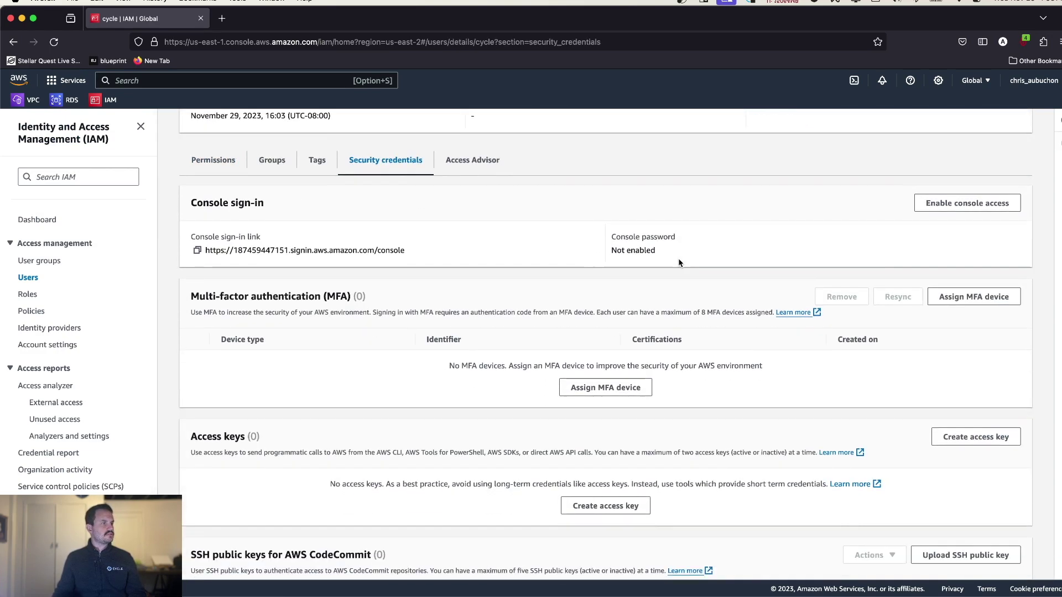
- Create a third-party service access key and copy its secret access key
left_click(641, 373)
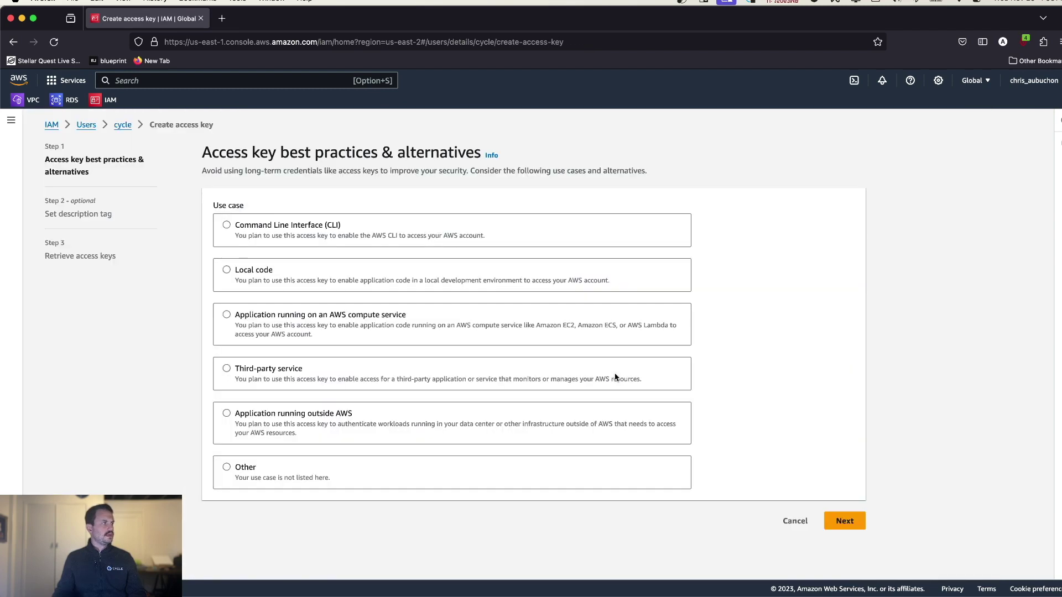
left_click(252, 369)
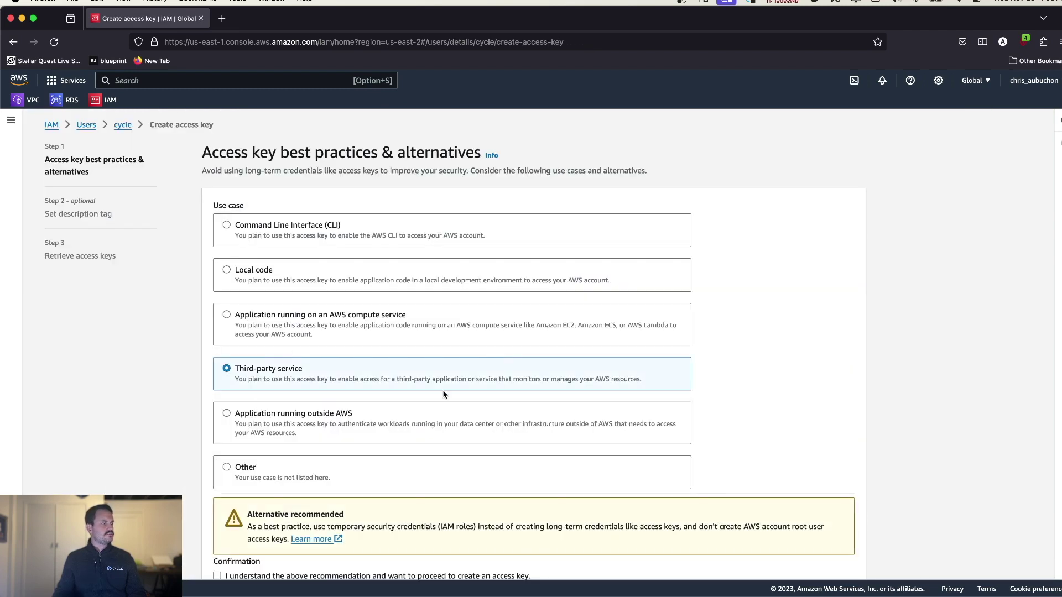
scroll(237, 442, "down", 2)
left_click(216, 521)
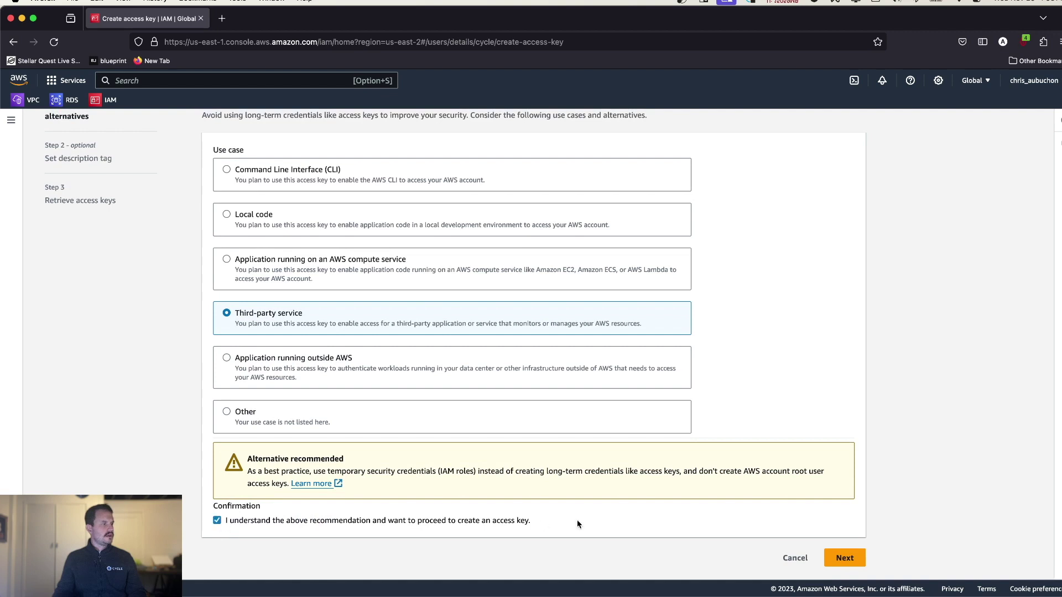
left_click(848, 559)
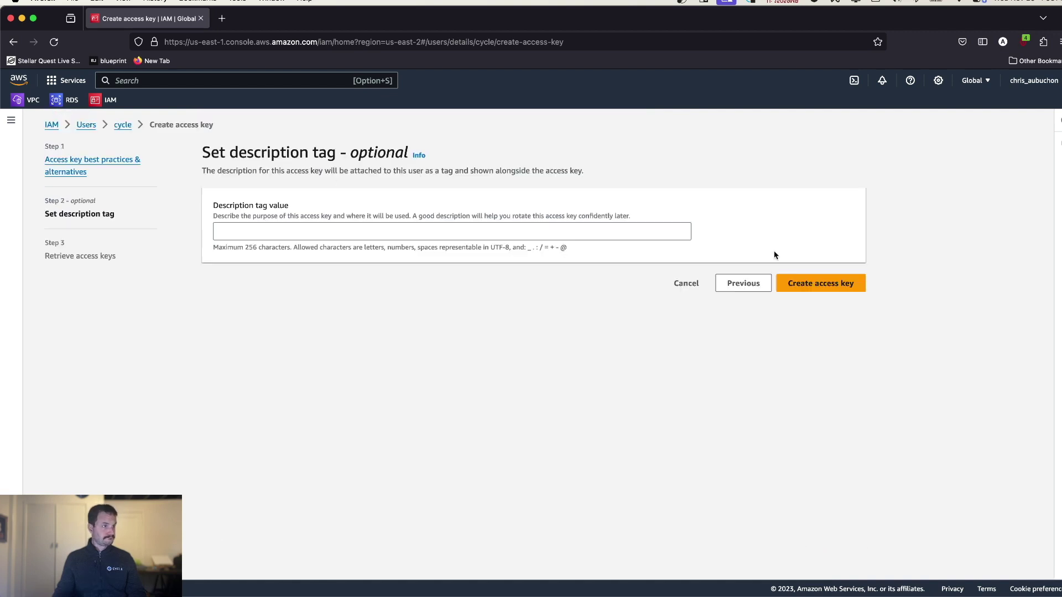
left_click(821, 283)
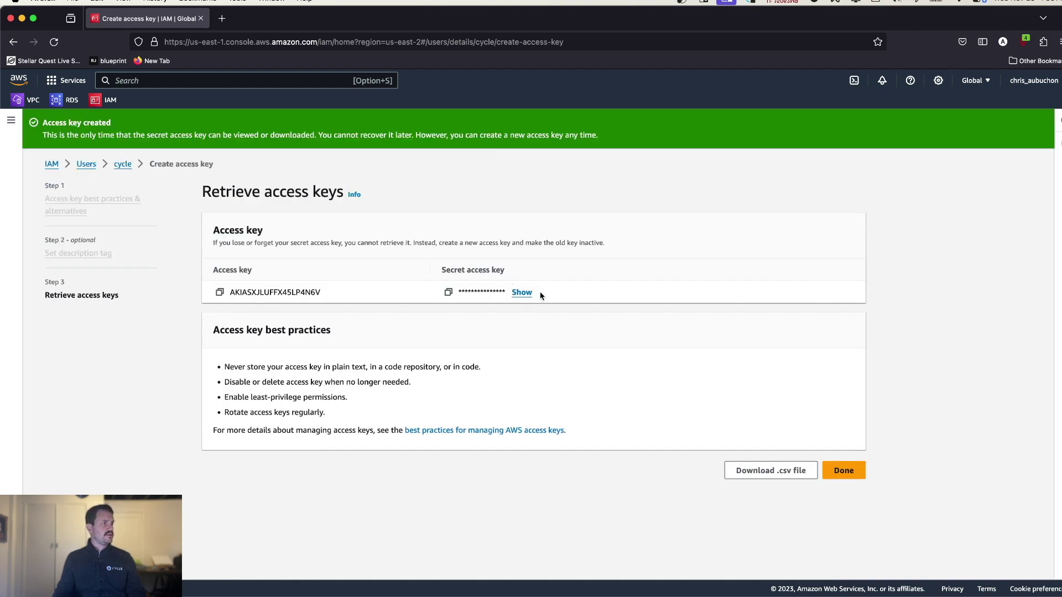
left_click(448, 292)
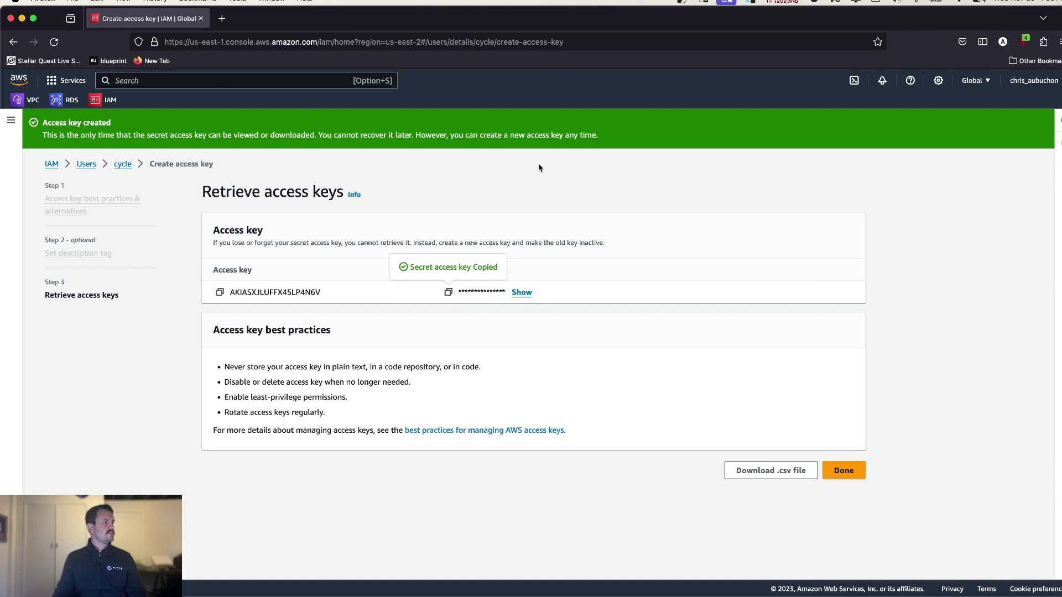
key("super+Tab")
- Fill the AWS provider's Secret and Access Key fields from the new key and create it
left_click(278, 332)
key("super+v")
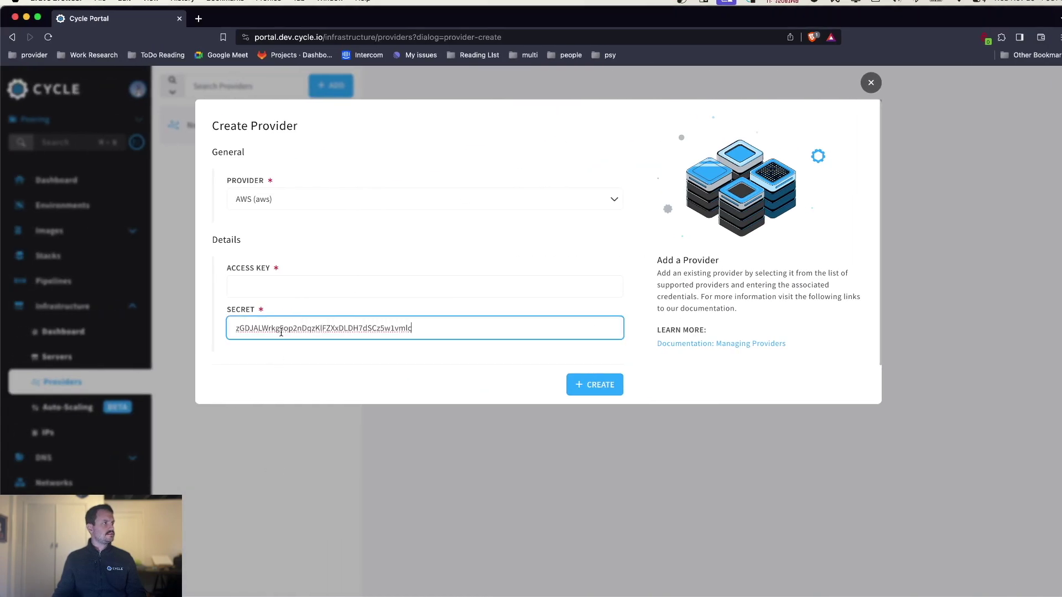
key("super+Tab")
left_click(219, 292)
key("super+Tab")
left_click(282, 288)
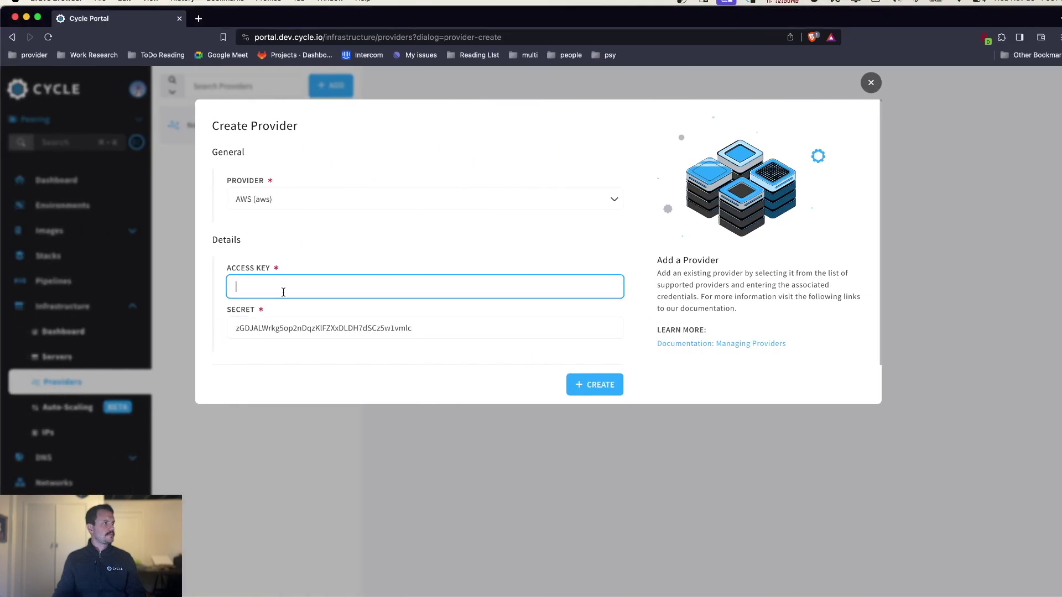
key("super+v")
left_click(593, 383)
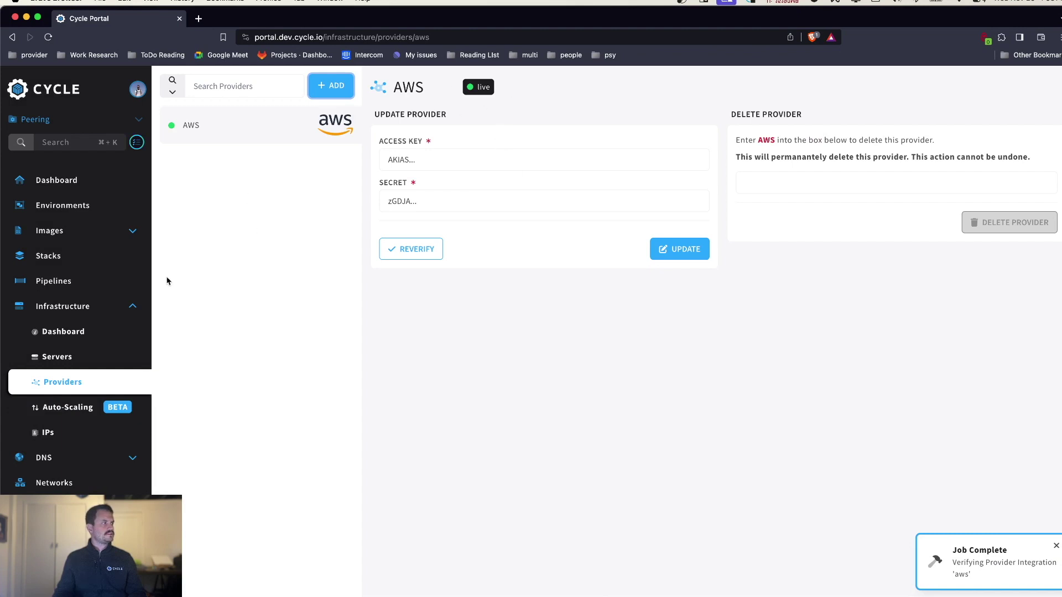
left_click(53, 356)
- Deploy one t3.medium.x86 server in North America's US East (Ohio)
left_click(324, 86)
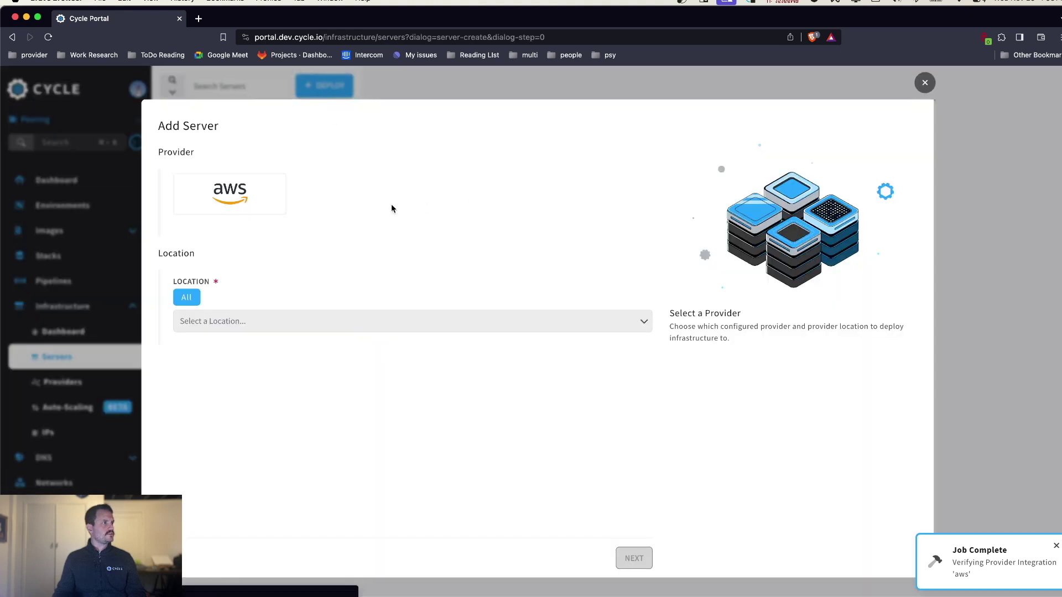
left_click(445, 298)
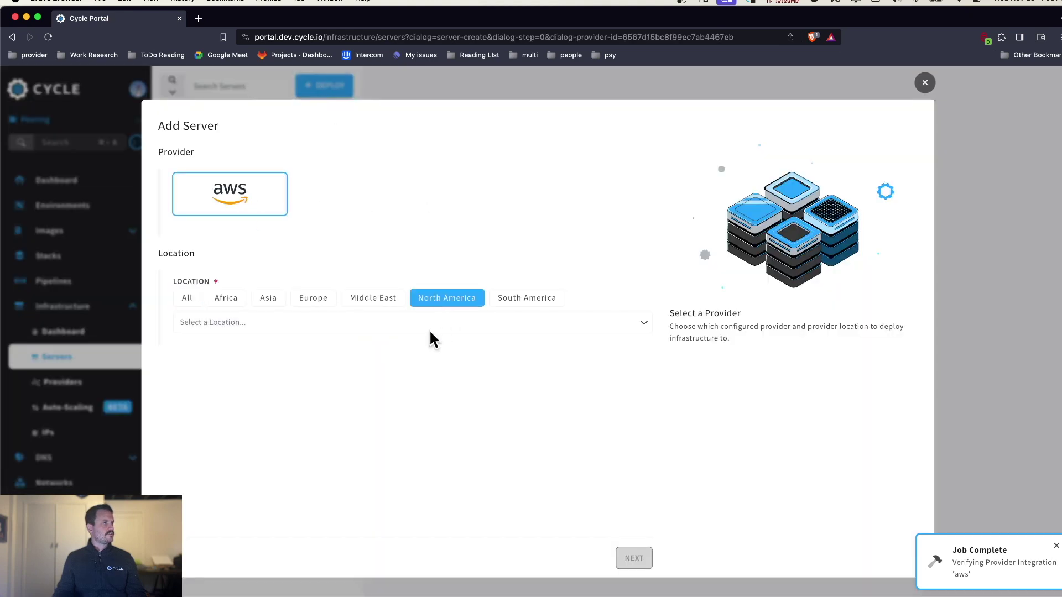
left_click(430, 325)
left_click(273, 405)
left_click(634, 558)
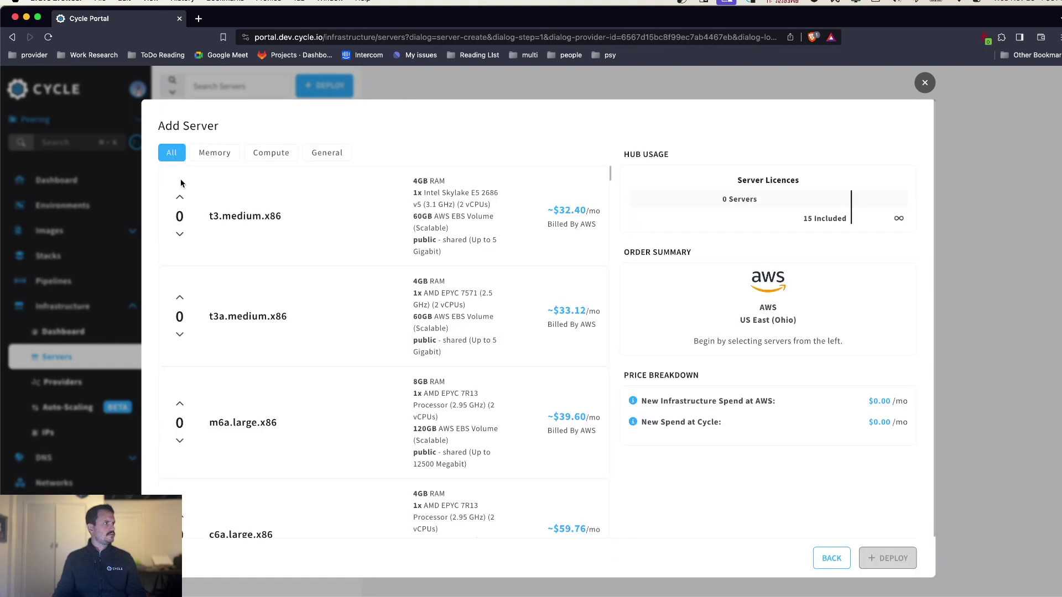
left_click(180, 200)
scroll(769, 409, "down", 1)
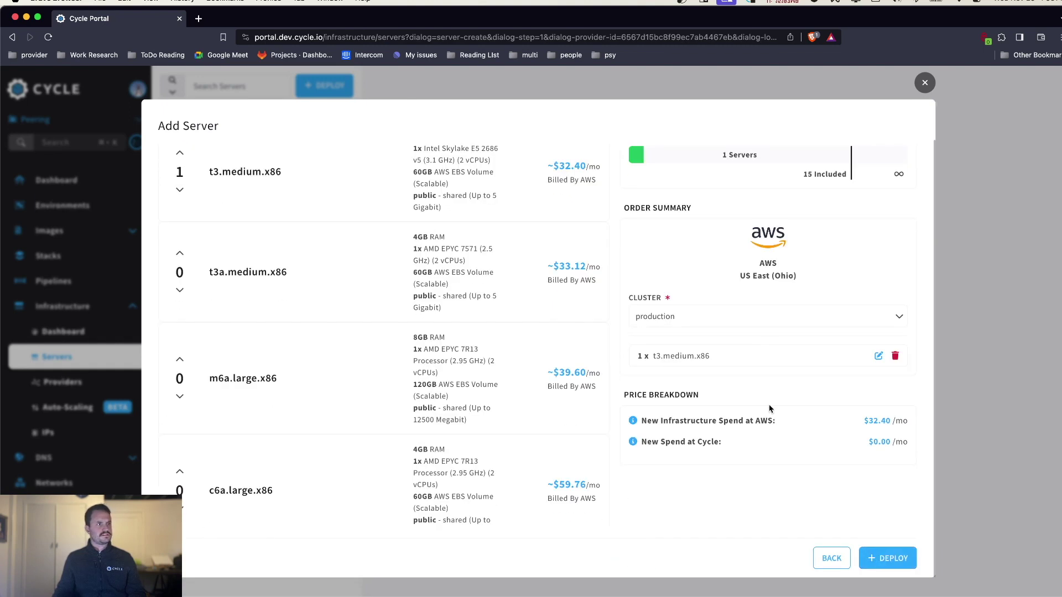
left_click(889, 558)
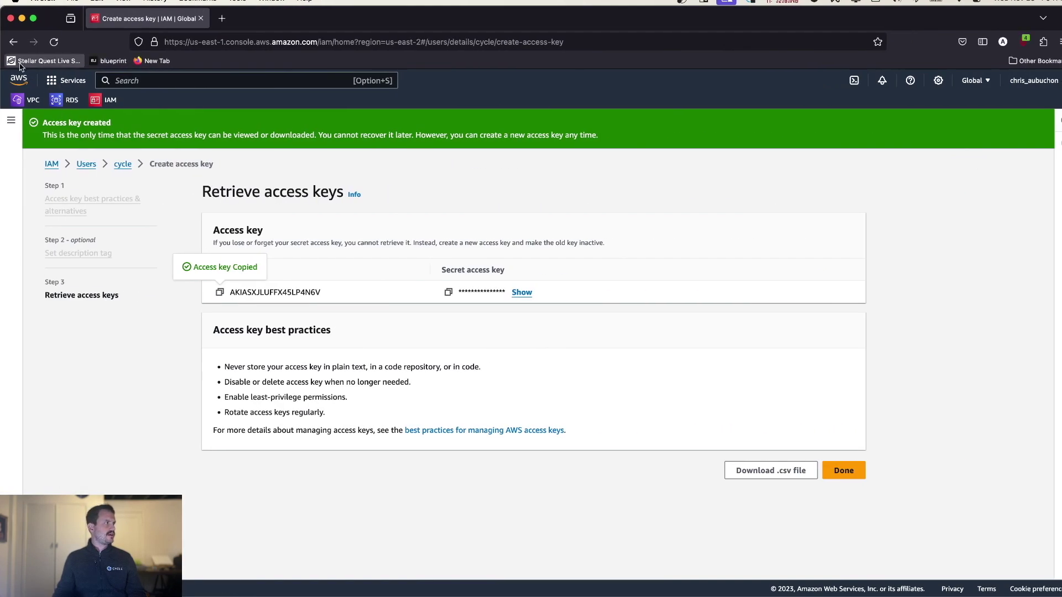
- Open the VPC console's Your VPCs list for Ohio
left_click(26, 99)
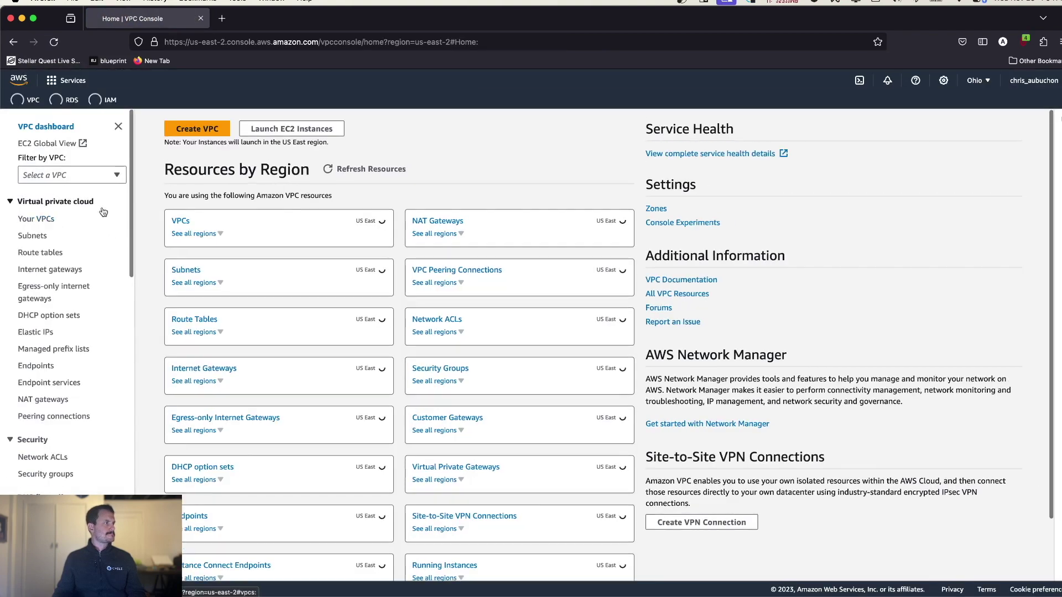
left_click(180, 221)
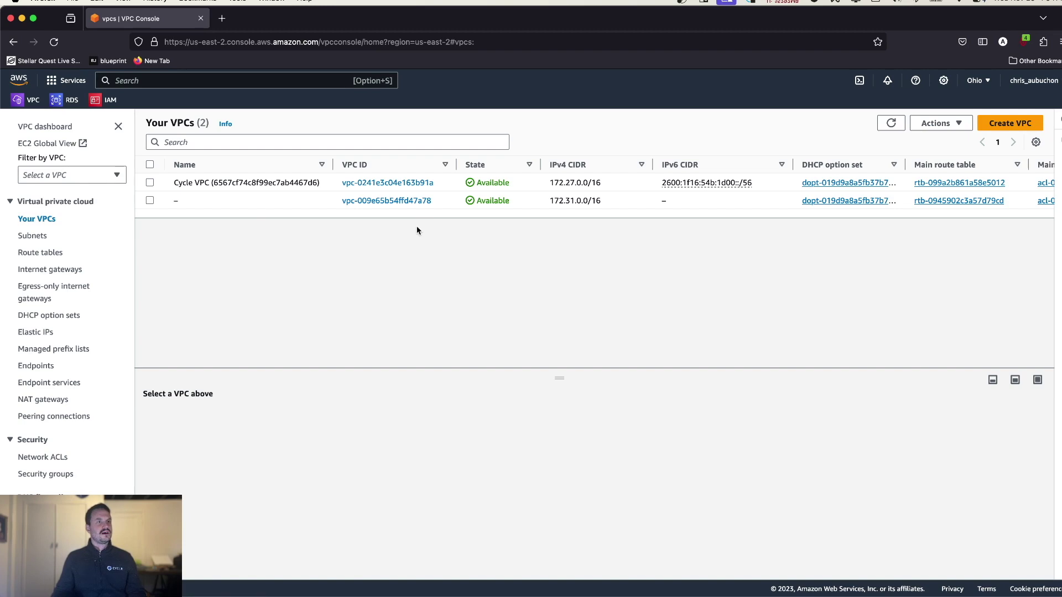
- Start a 'VPC and more' creation with the name tag rdsvpc
left_click(993, 126)
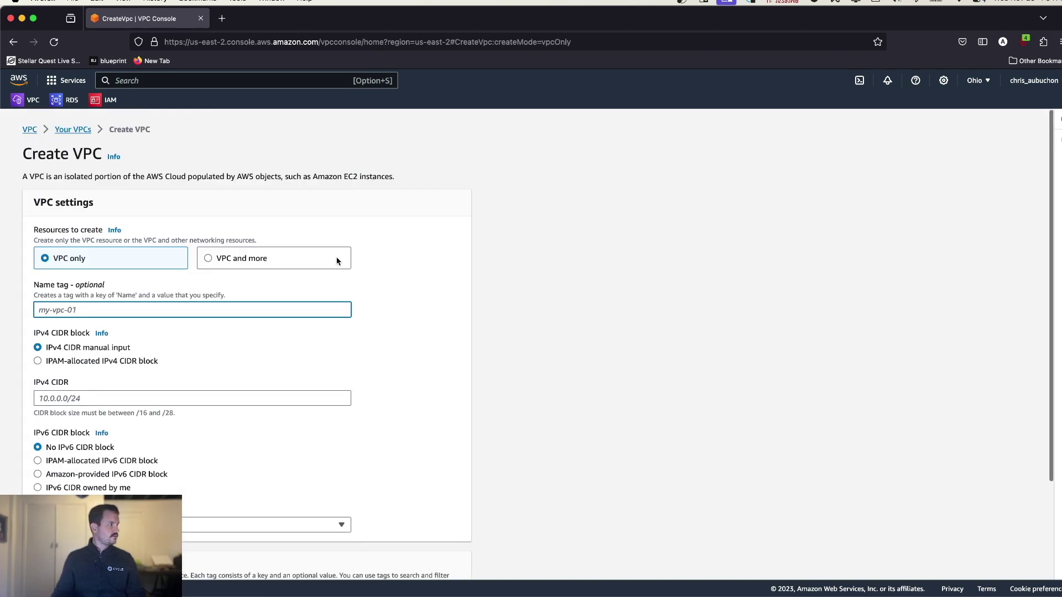
left_click(254, 259)
scroll(77, 257, "down", 3)
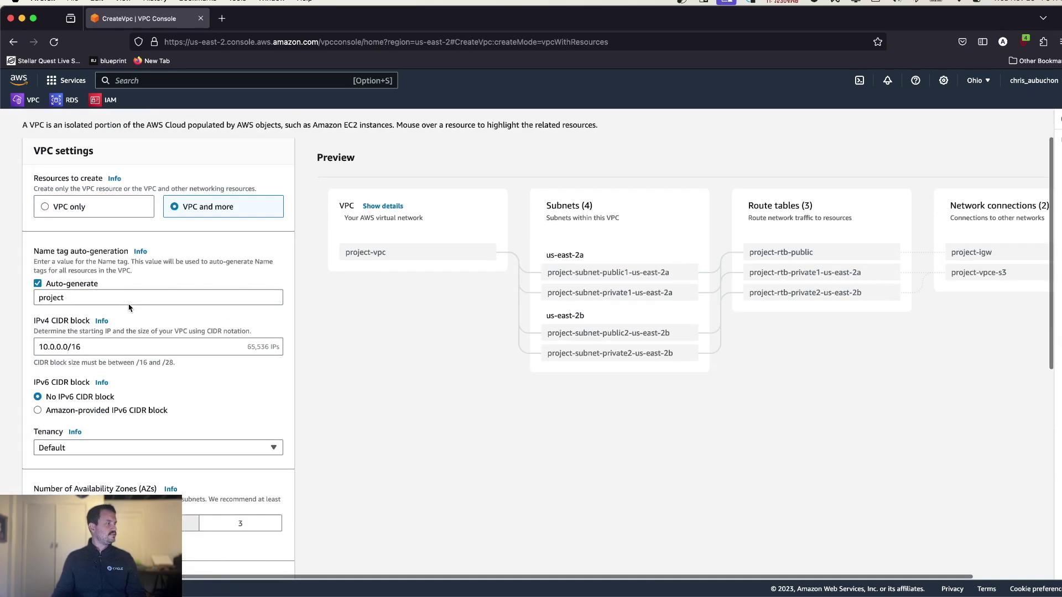
double_click(81, 252)
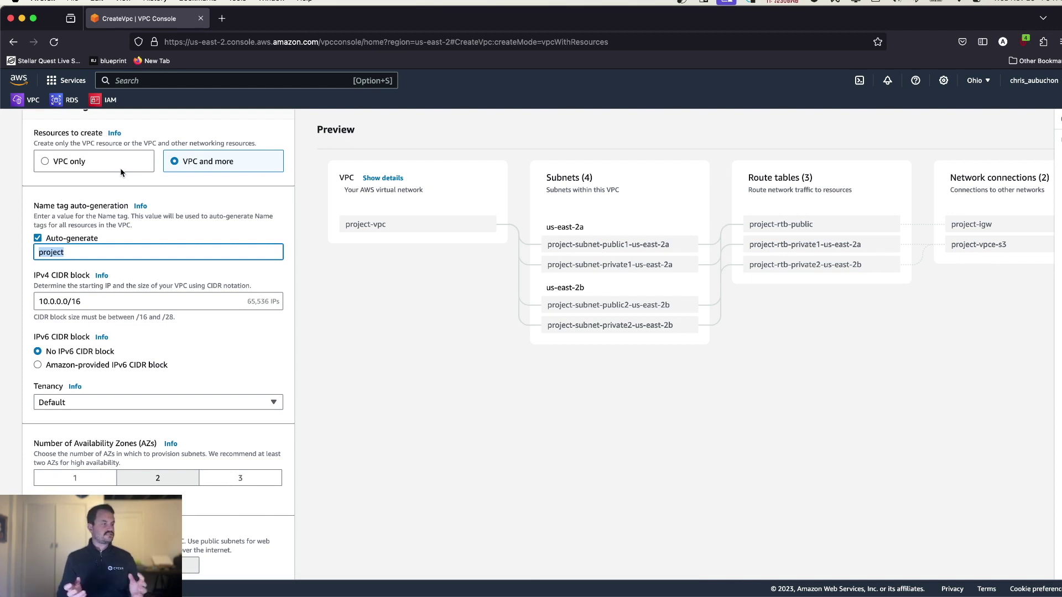
type("rdsvpc")
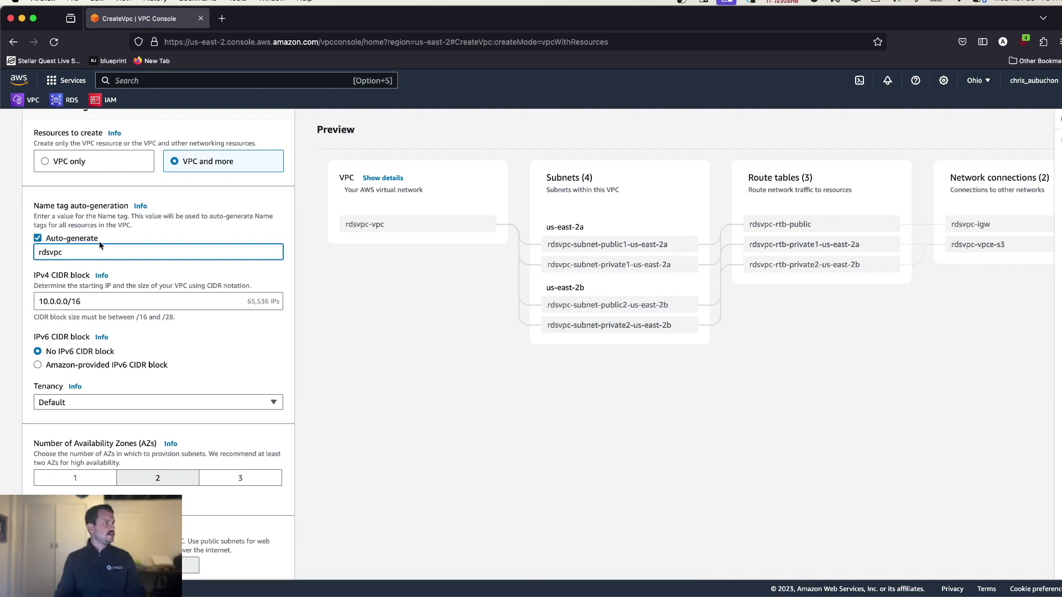
- Set public subnets to 0 and VPC endpoints to None, then create the VPC
scroll(109, 278, "down", 3)
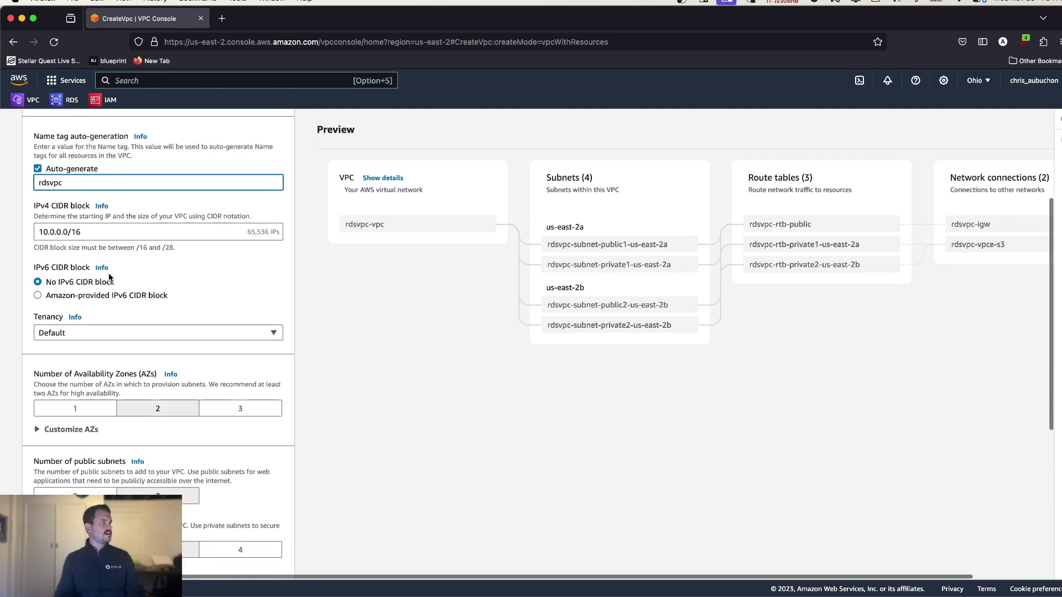
scroll(109, 278, "down", 5)
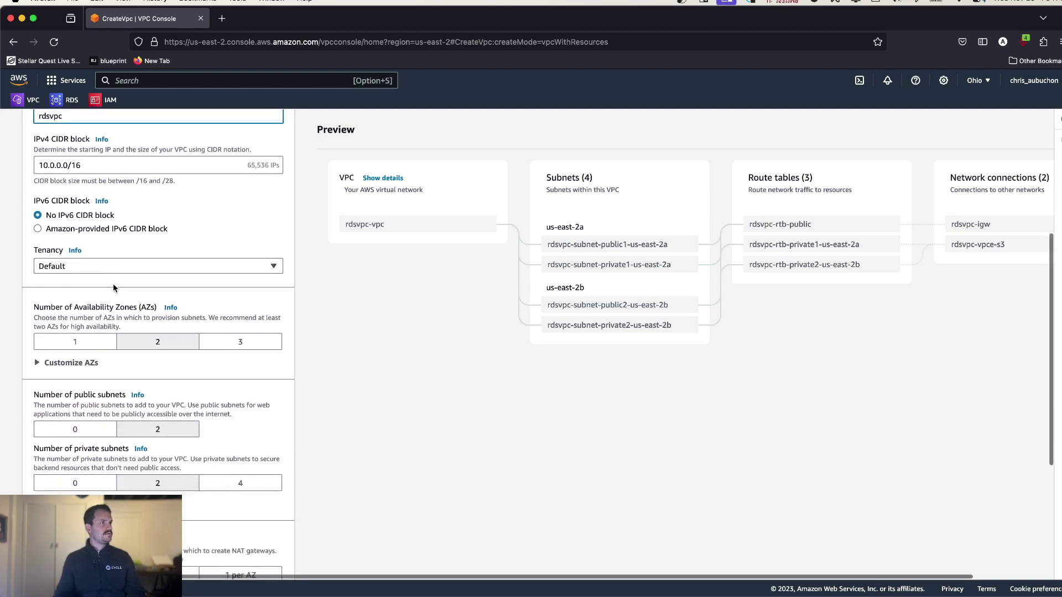
scroll(92, 313, "down", 3)
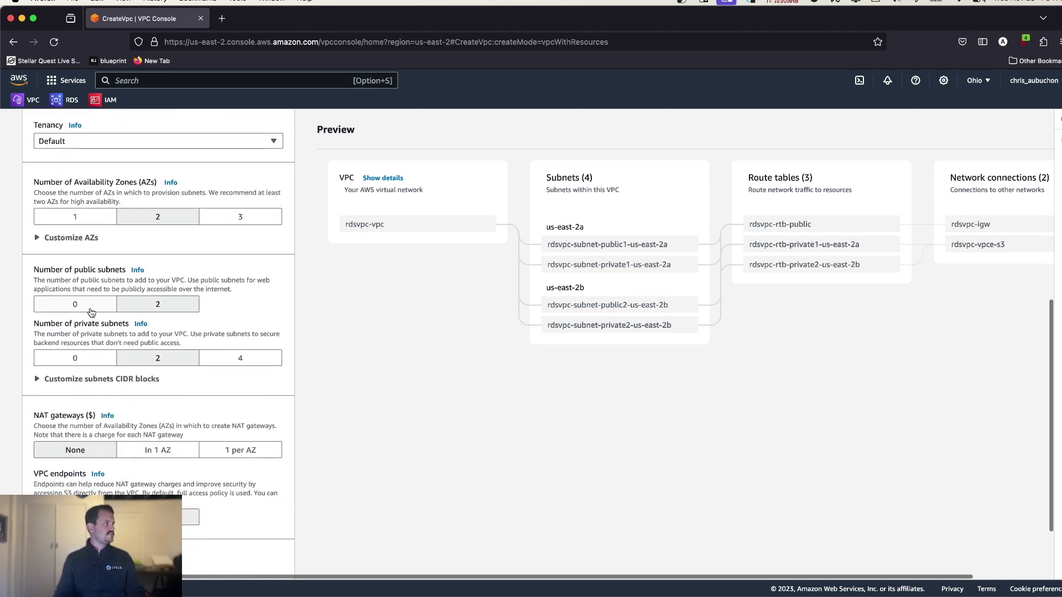
left_click(88, 307)
scroll(169, 335, "down", 2)
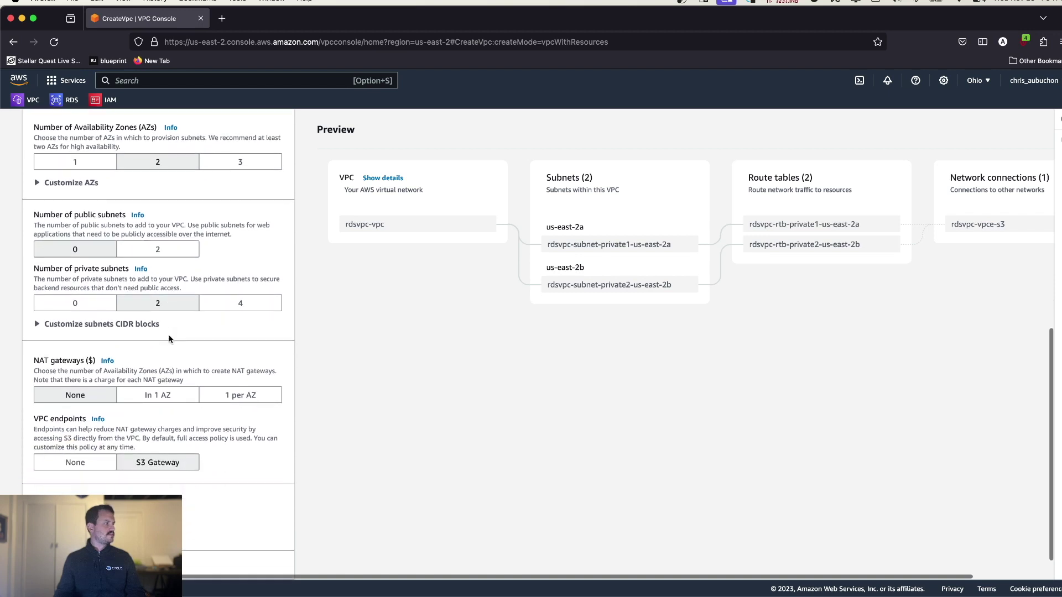
scroll(114, 356, "down", 2)
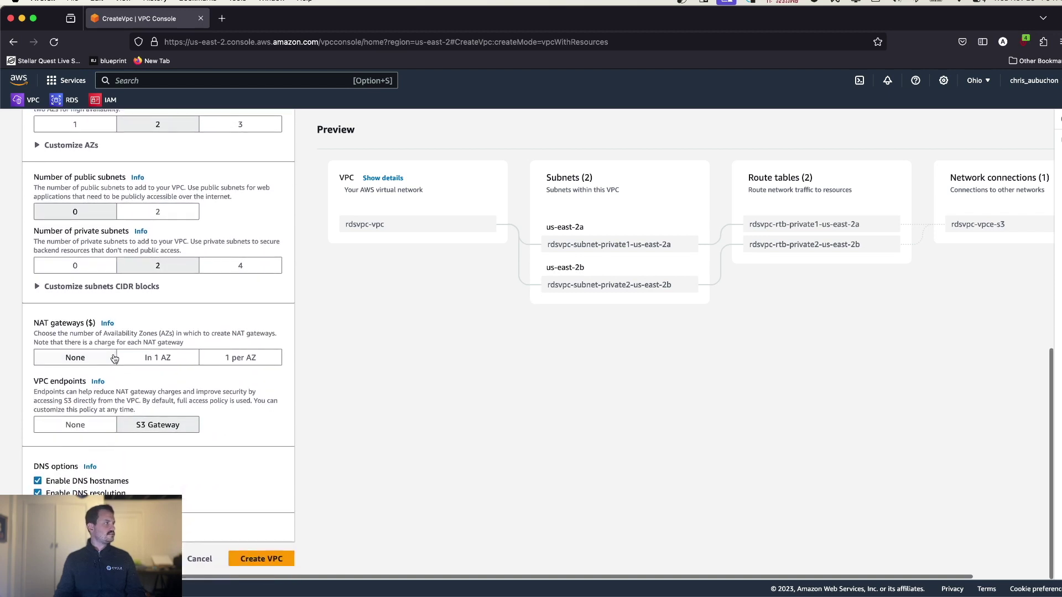
left_click(83, 431)
left_click(265, 561)
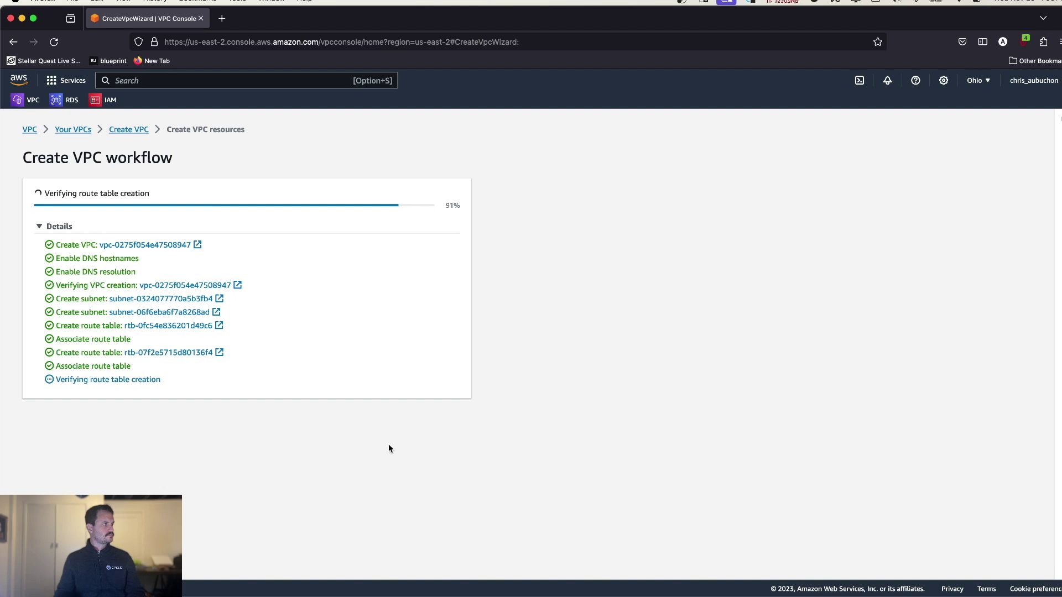
- Rename the VPC rdsvpc-vpc to rdsvpc in the Your VPCs list
left_click(440, 409)
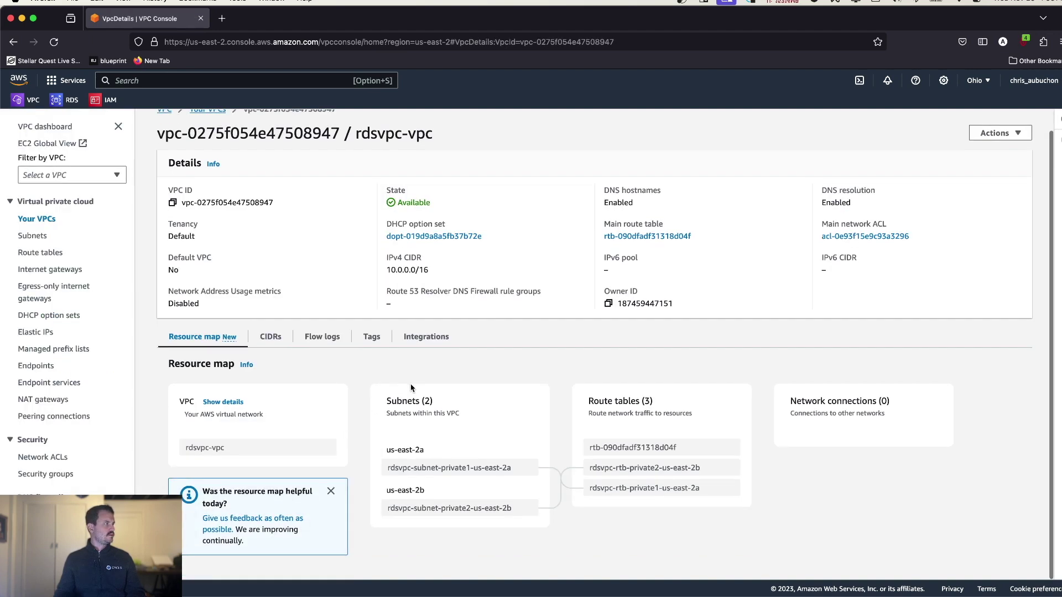
left_click(26, 99)
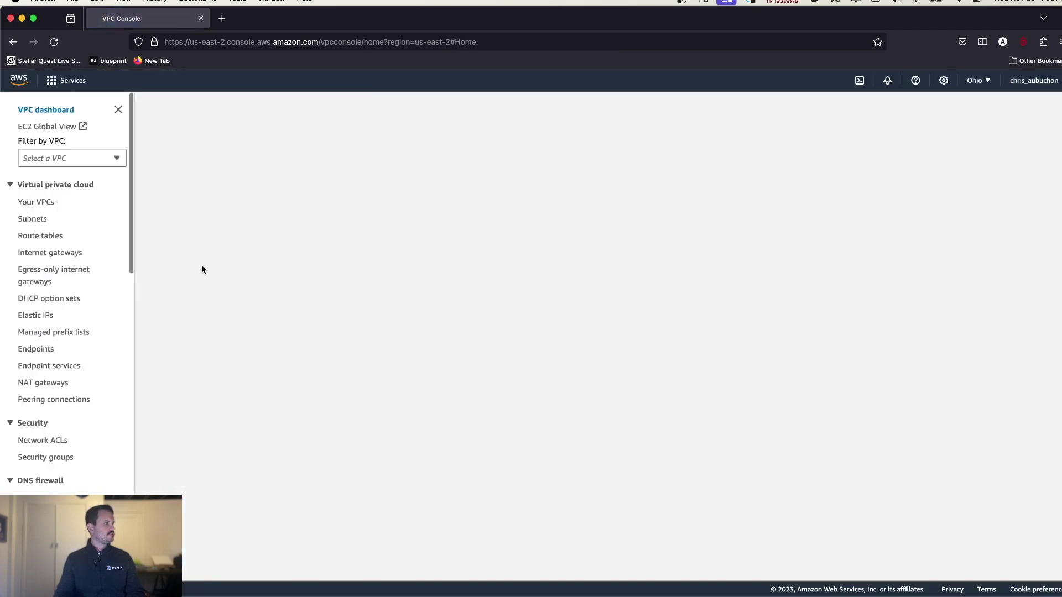
left_click(181, 220)
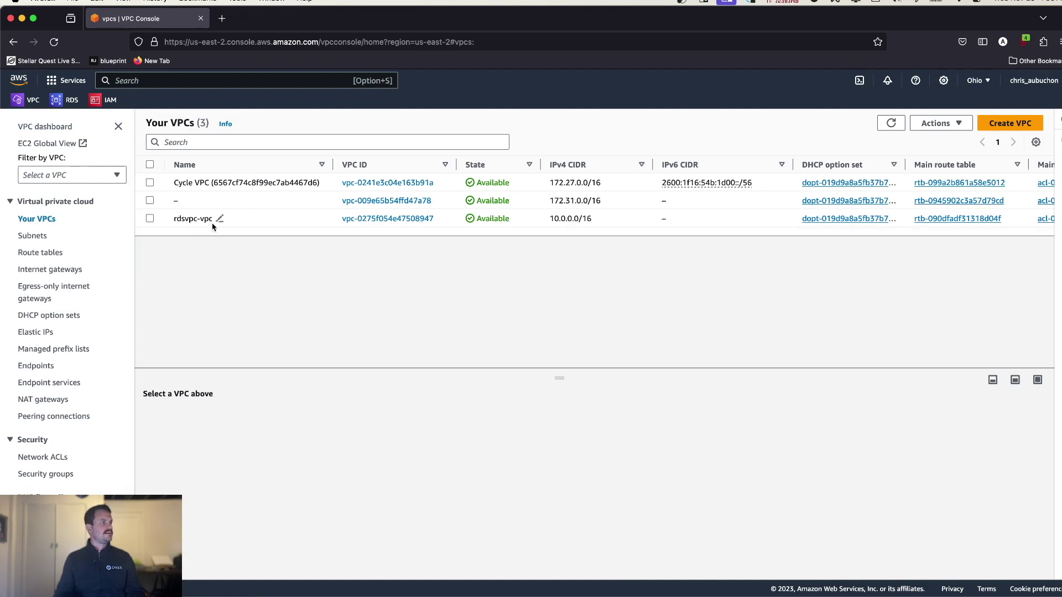
left_click(220, 219)
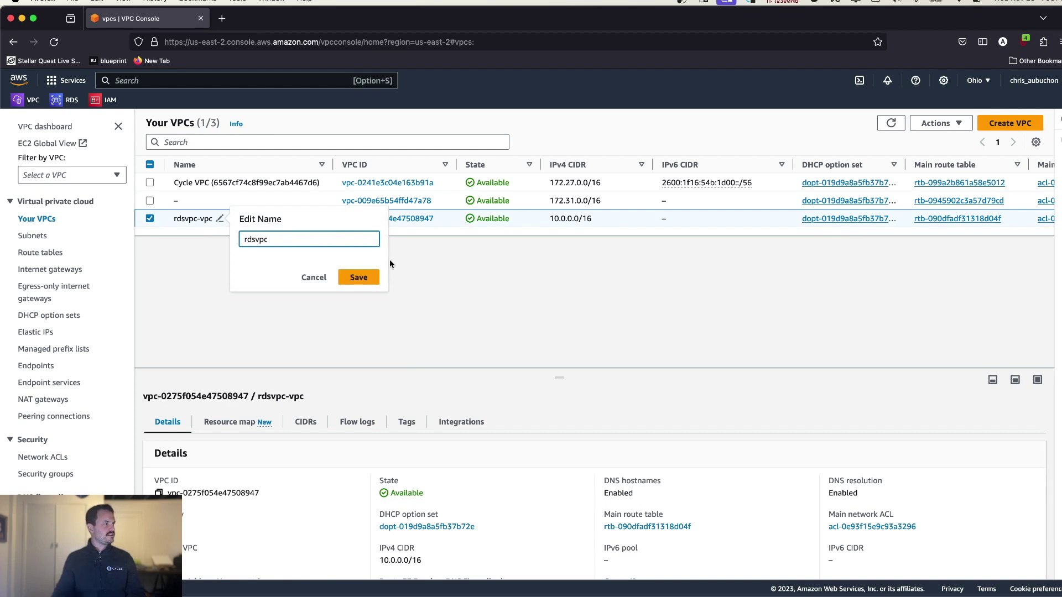
left_click(354, 277)
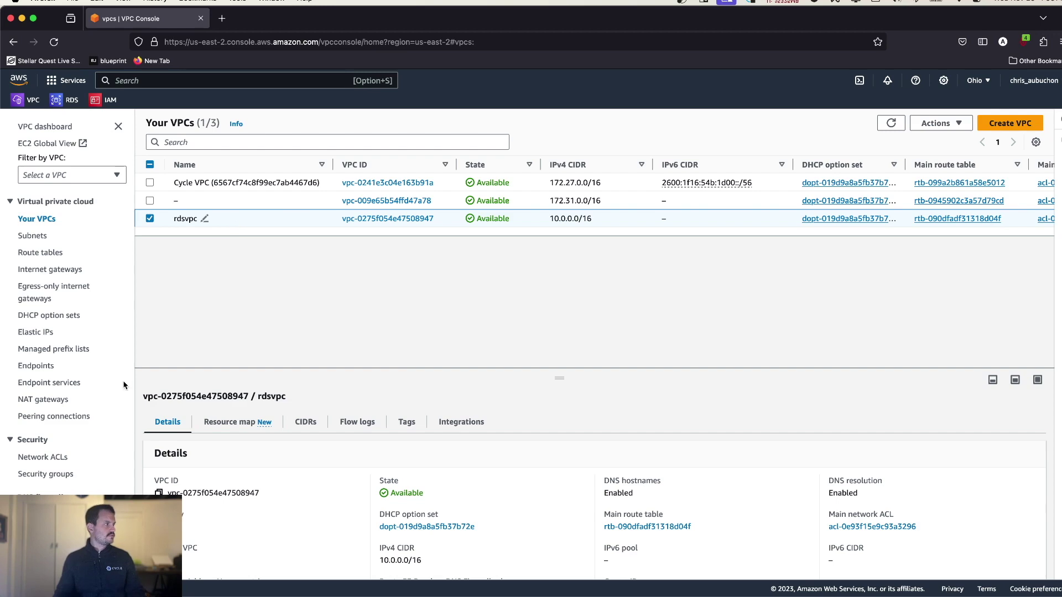
- Open Peering connections, select old connection c, and dismiss the VPC retrieval error
left_click(78, 416)
left_click(366, 240)
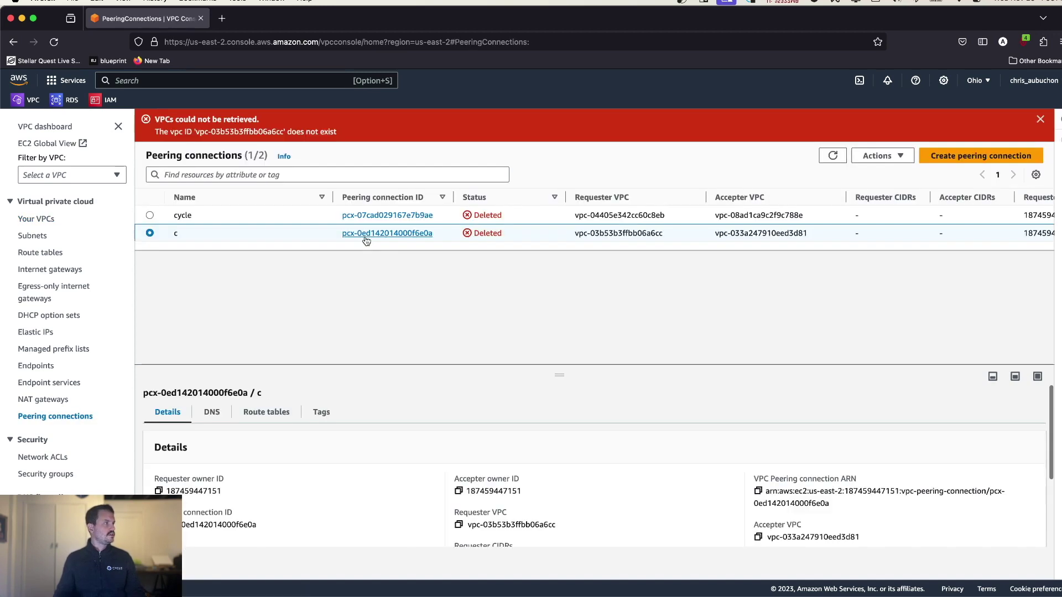
left_click(1040, 120)
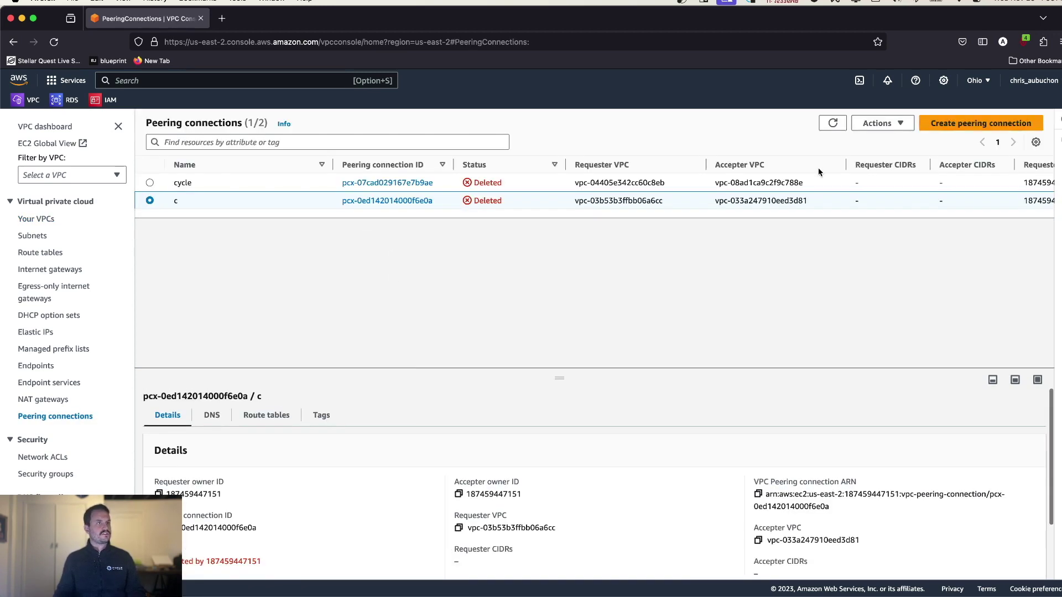
- Request peering connection 'mycyclepeeringconnection' from the Cycle VPC to rdsvpc
left_click(978, 125)
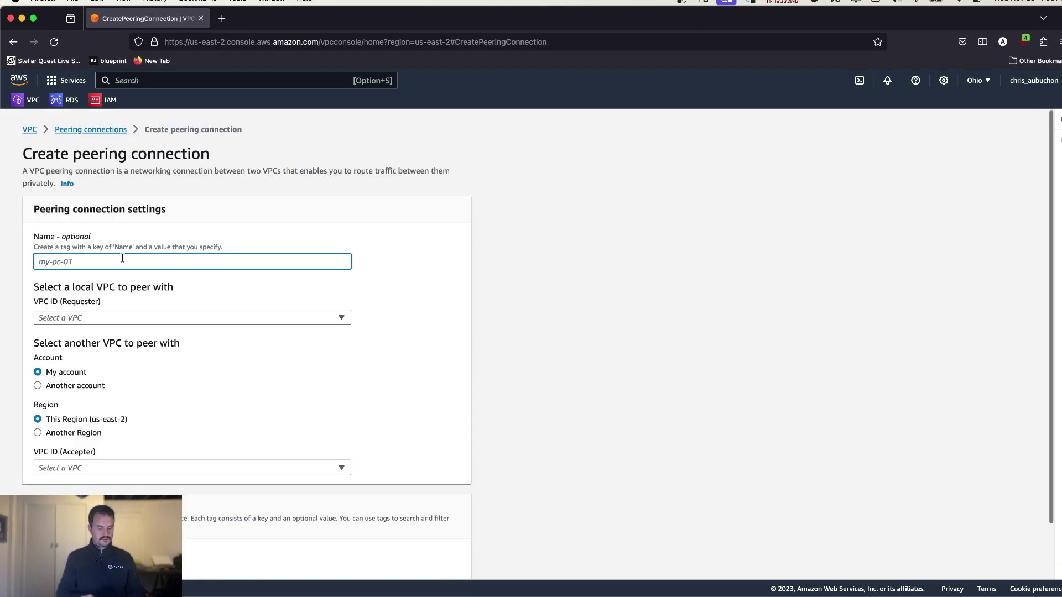
type("mycyclepe")
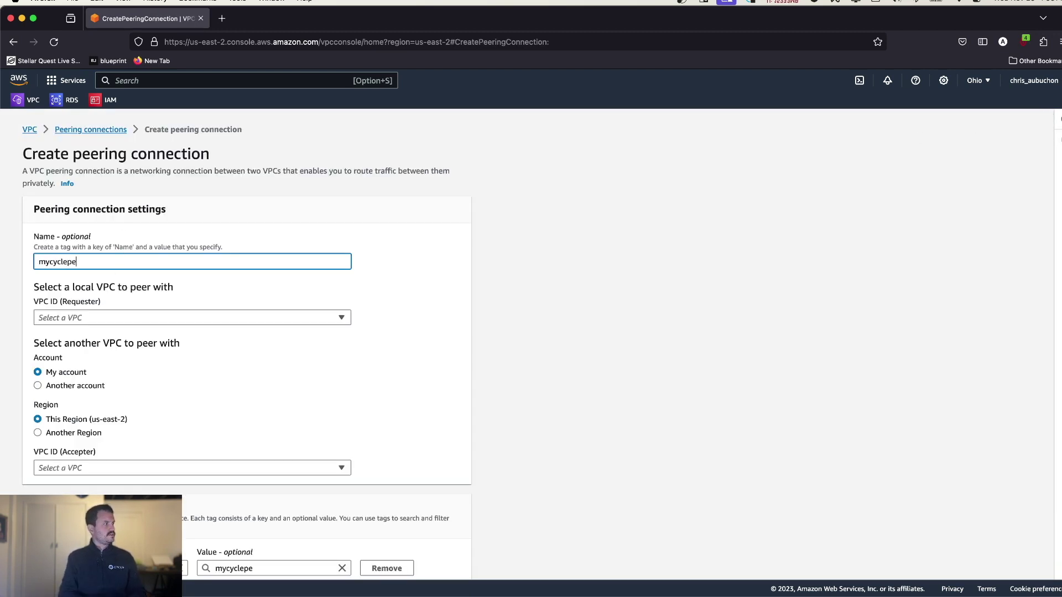
type("eringconnection")
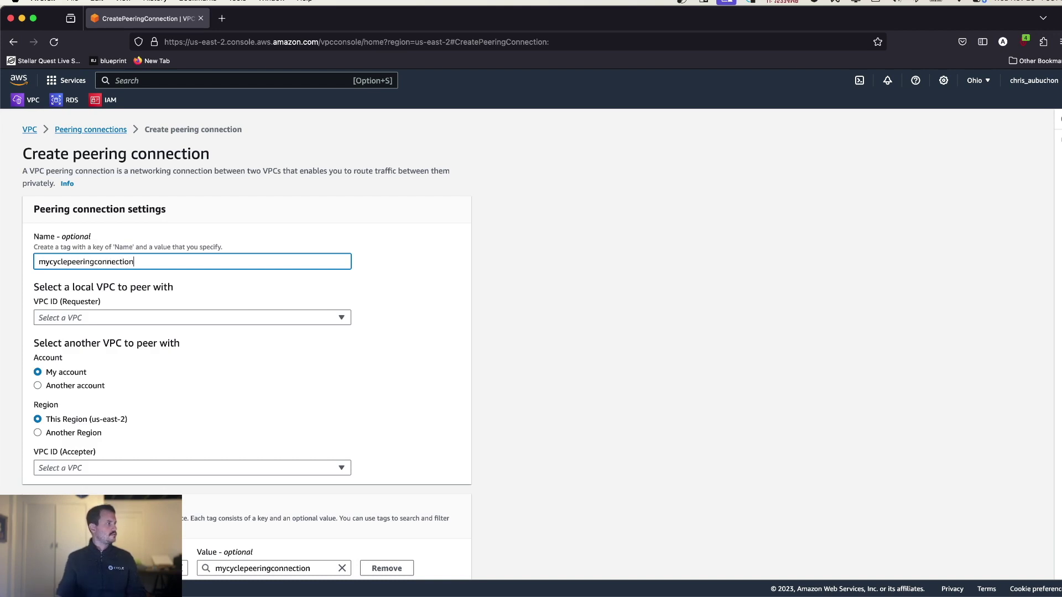
left_click(128, 319)
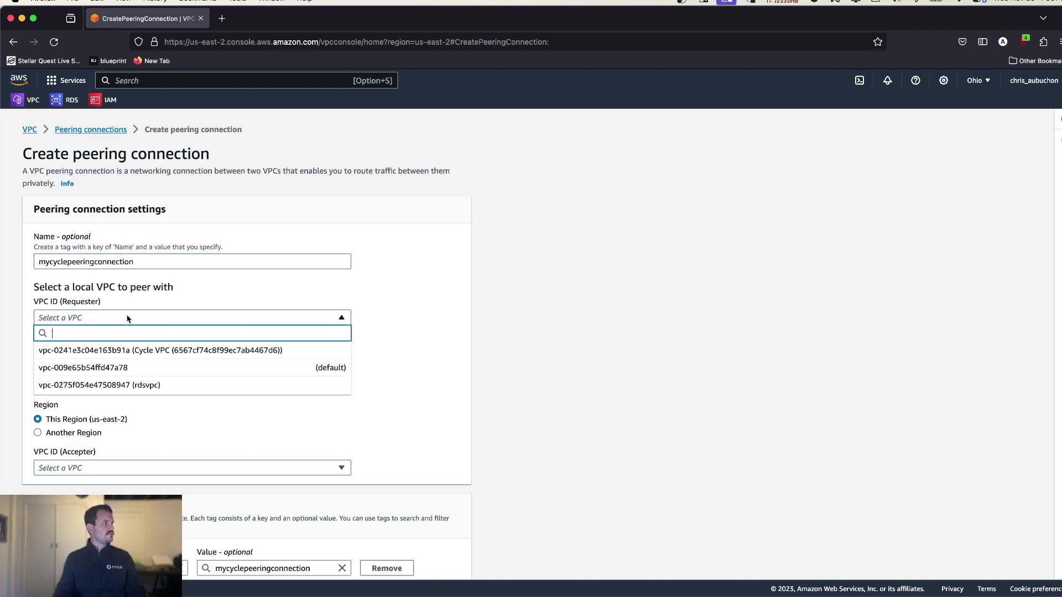
left_click(184, 349)
scroll(169, 419, "down", 3)
left_click(153, 446)
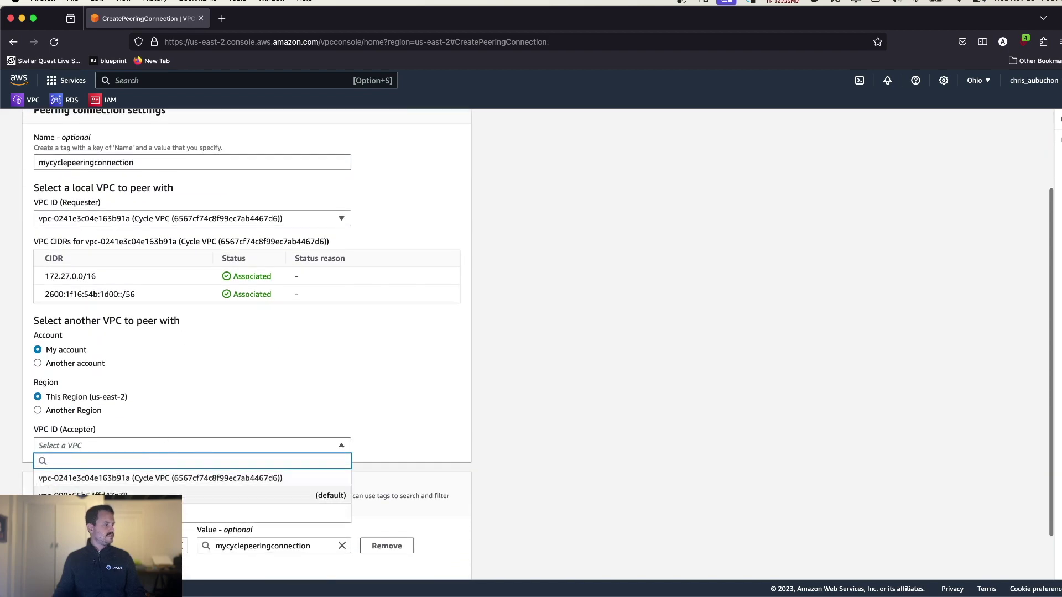
left_click(149, 512)
scroll(269, 269, "down", 3)
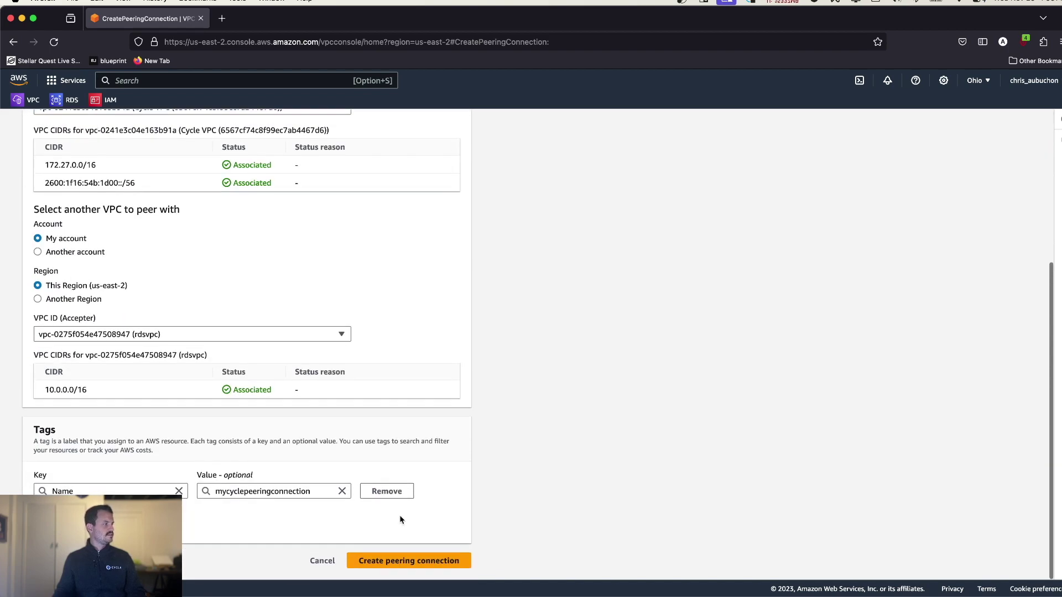
left_click(419, 561)
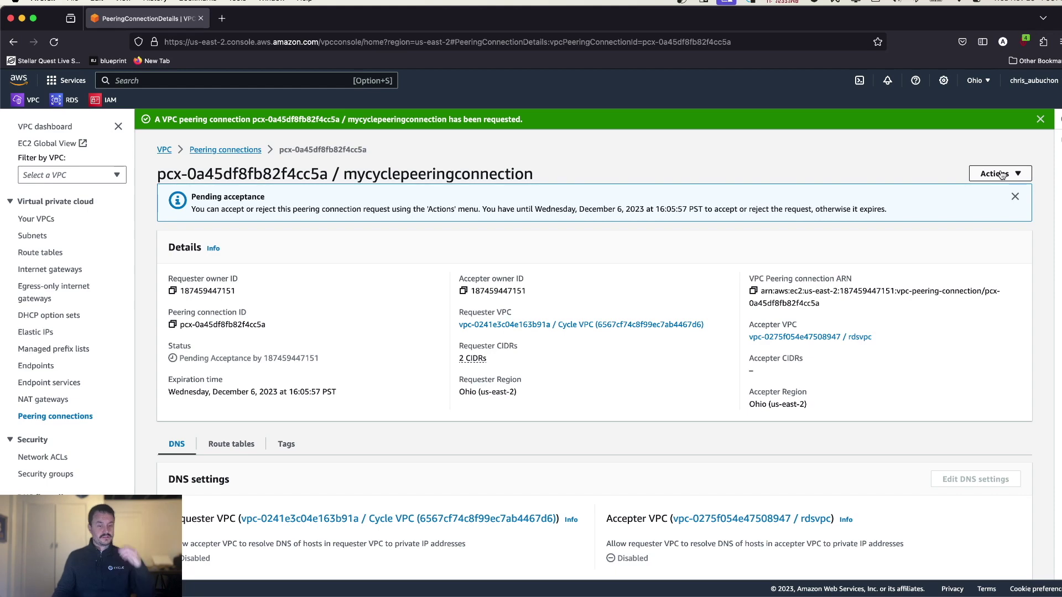
- Accept the pending peering request through Actions
left_click(1000, 174)
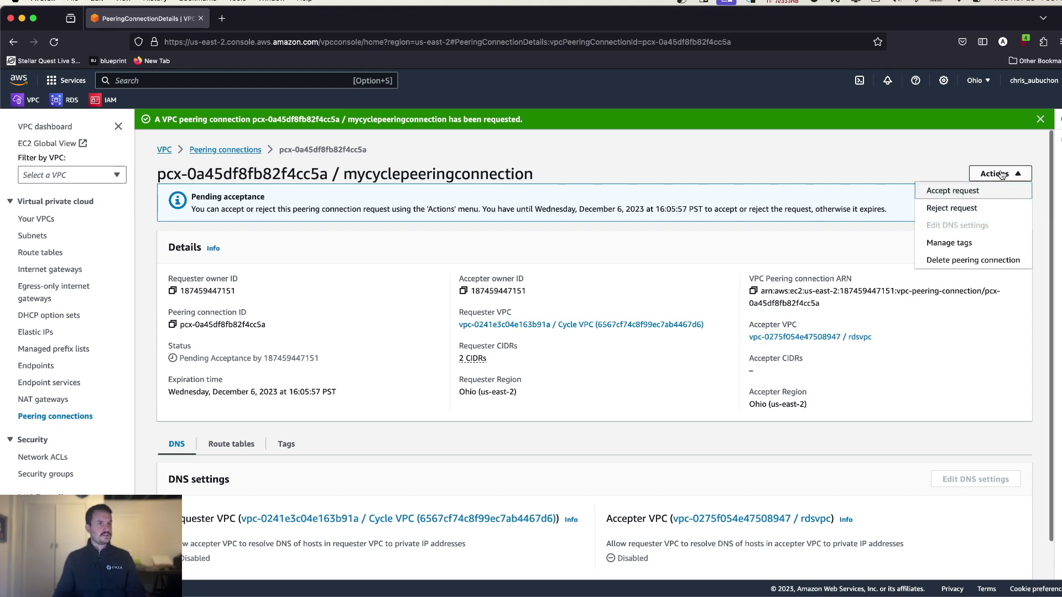
left_click(953, 191)
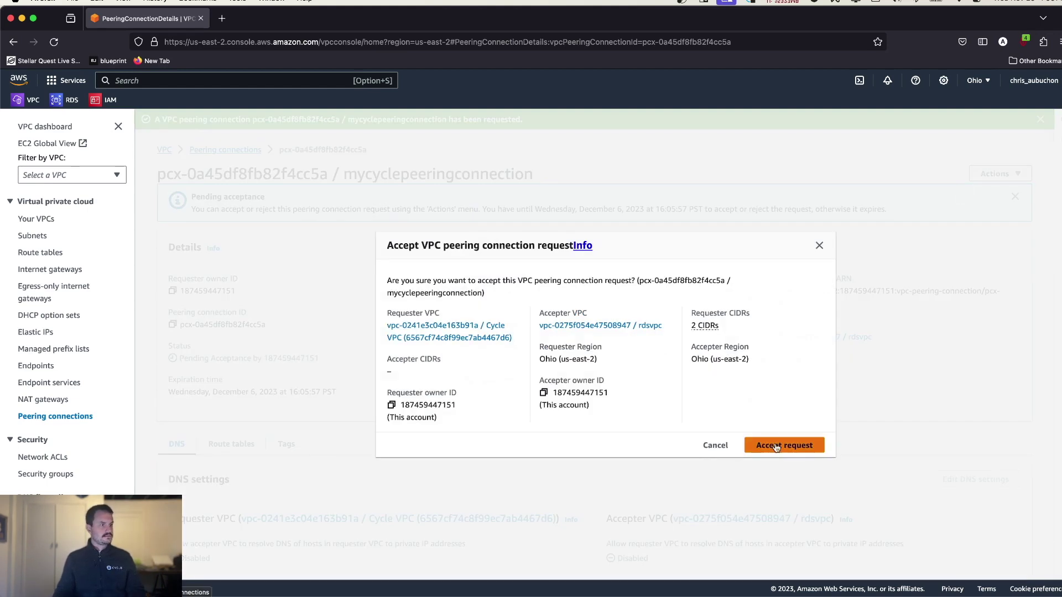
left_click(780, 444)
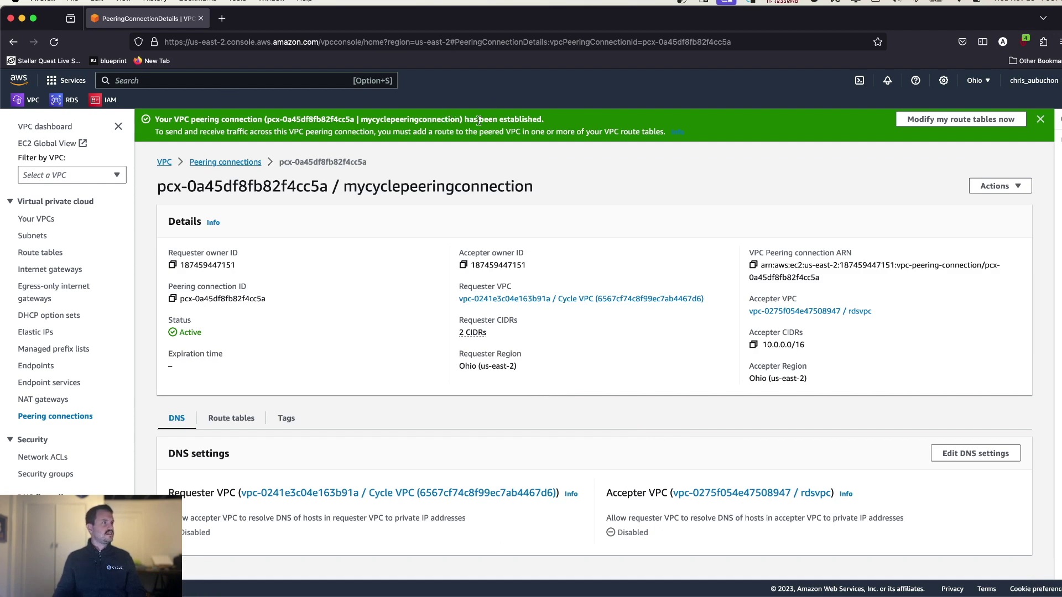
- Open the VPC list in a new tab and copy the Cycle VPC's 172.27.0.0/16 CIDR
left_click(963, 127)
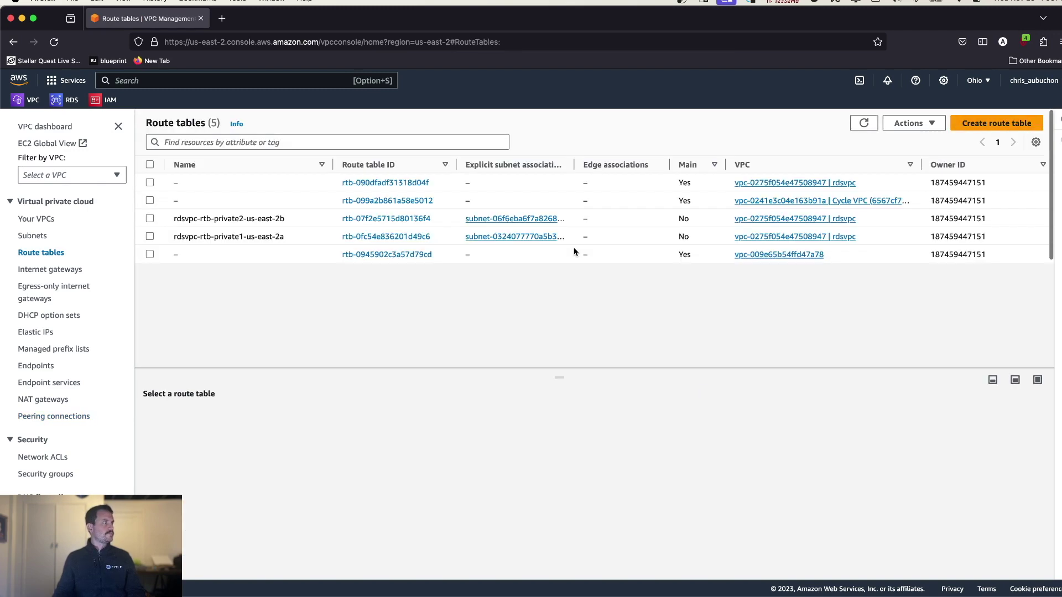
right_click(19, 99)
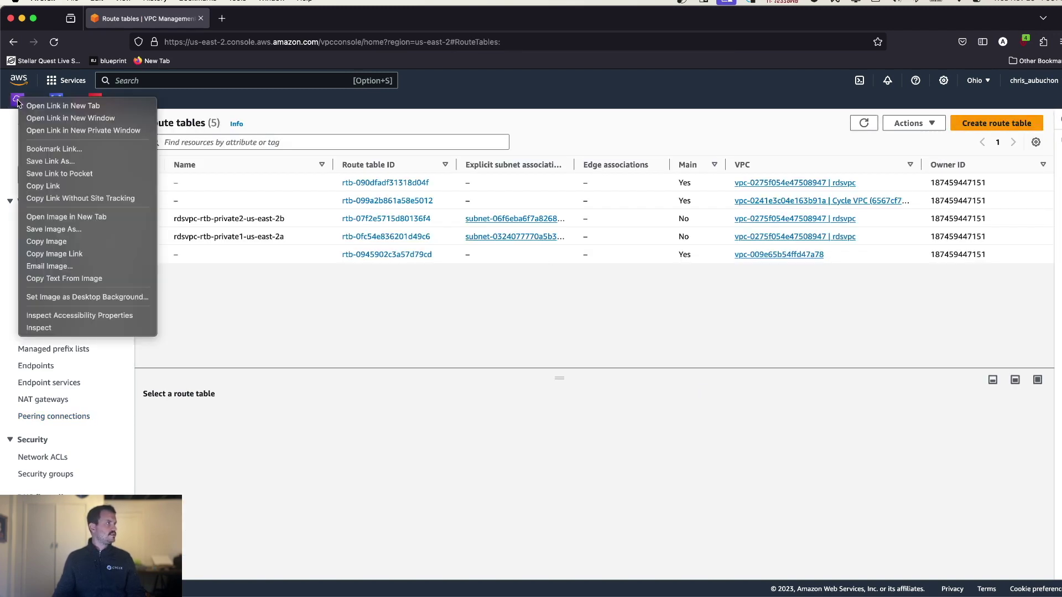
left_click(75, 110)
left_click(265, 18)
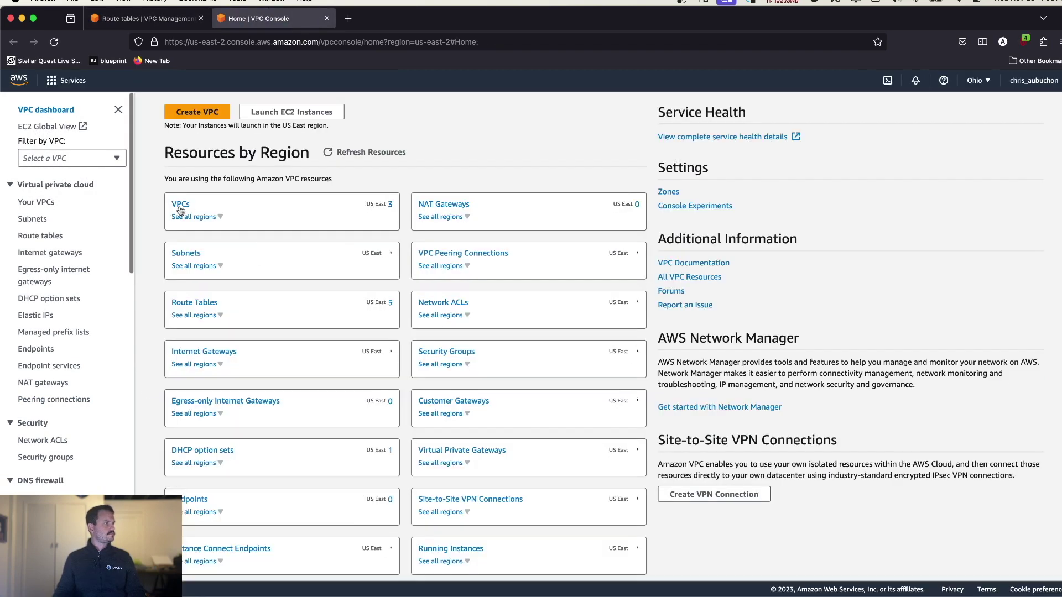
left_click(179, 206)
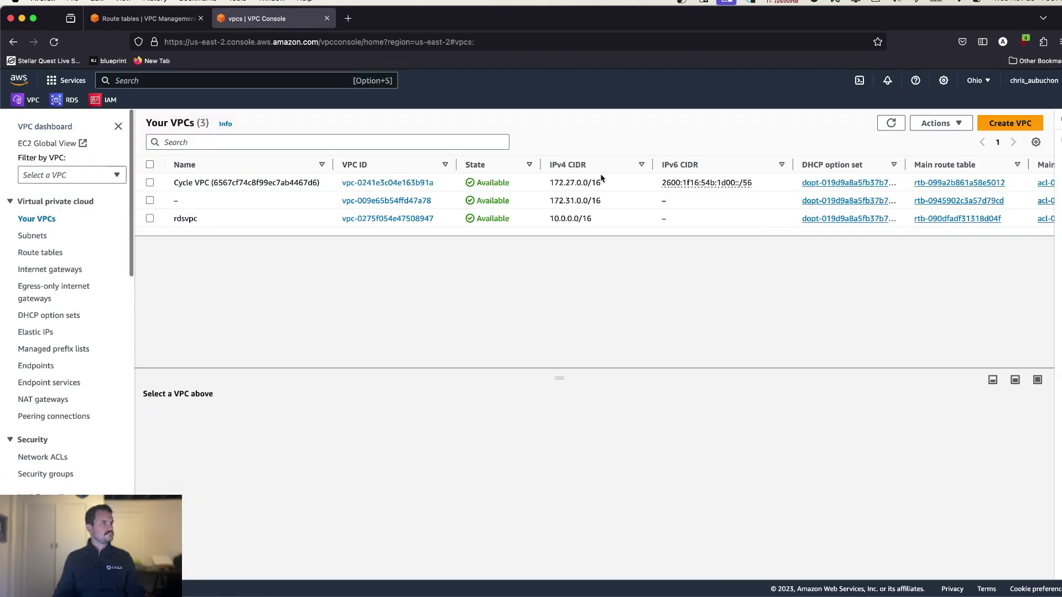
mouse_move(606, 186)
left_mouse_down()
mouse_move(549, 188)
mouse_move(612, 183)
mouse_move(597, 185)
left_mouse_up()
left_click(550, 188)
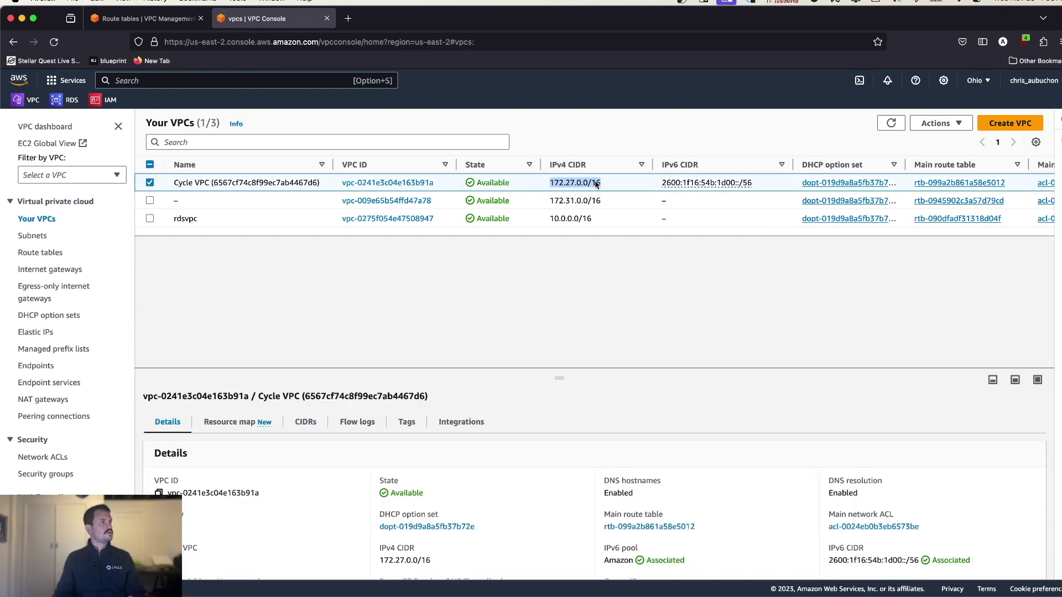
- Add a 172.27.0.0/16 route via mycyclepeeringconnection to rdsvpc-rtb-private2-us-east-2b and save
left_click(112, 19)
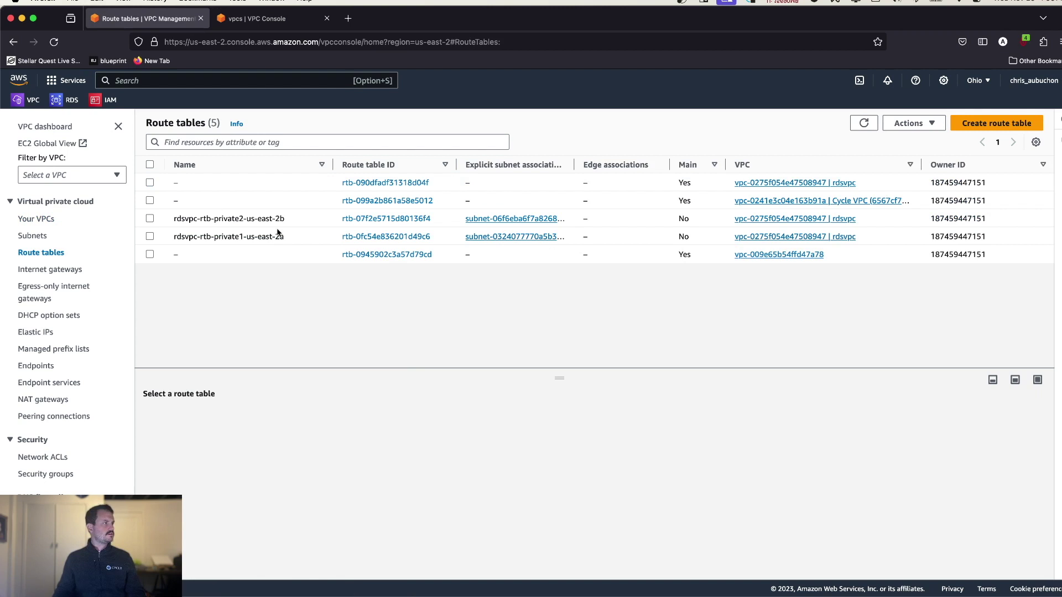
left_click(150, 219)
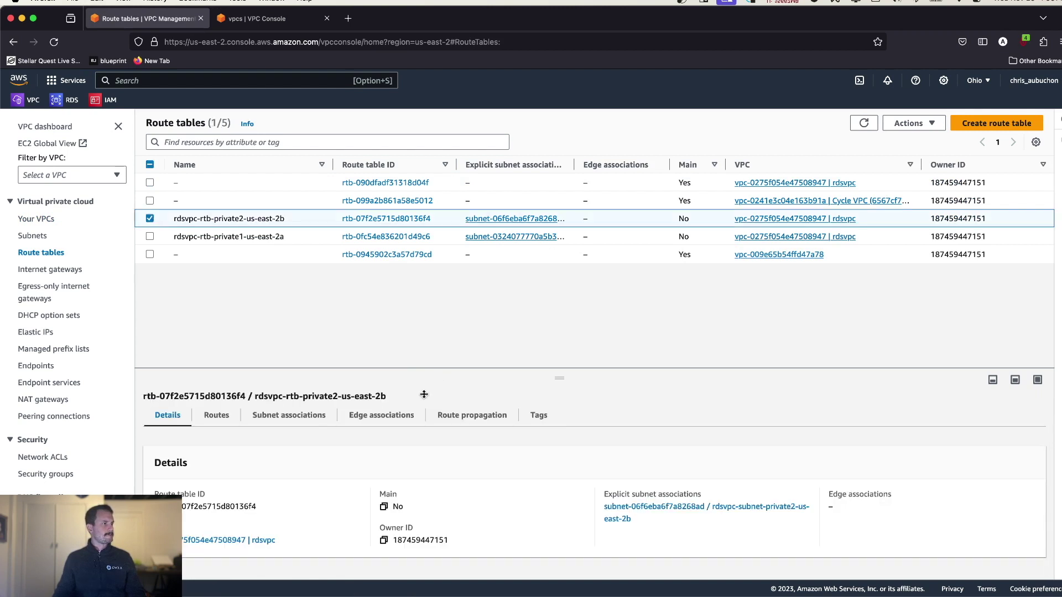
left_click(226, 420)
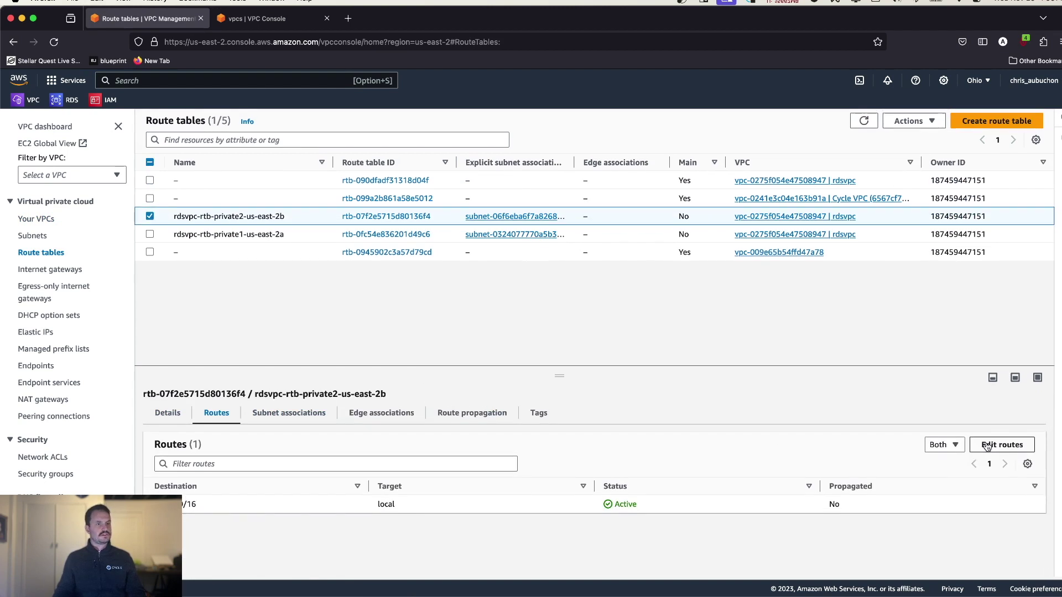
left_click(992, 441)
left_click(64, 277)
left_click(66, 276)
type("172.27.0.0/16")
left_click(365, 309)
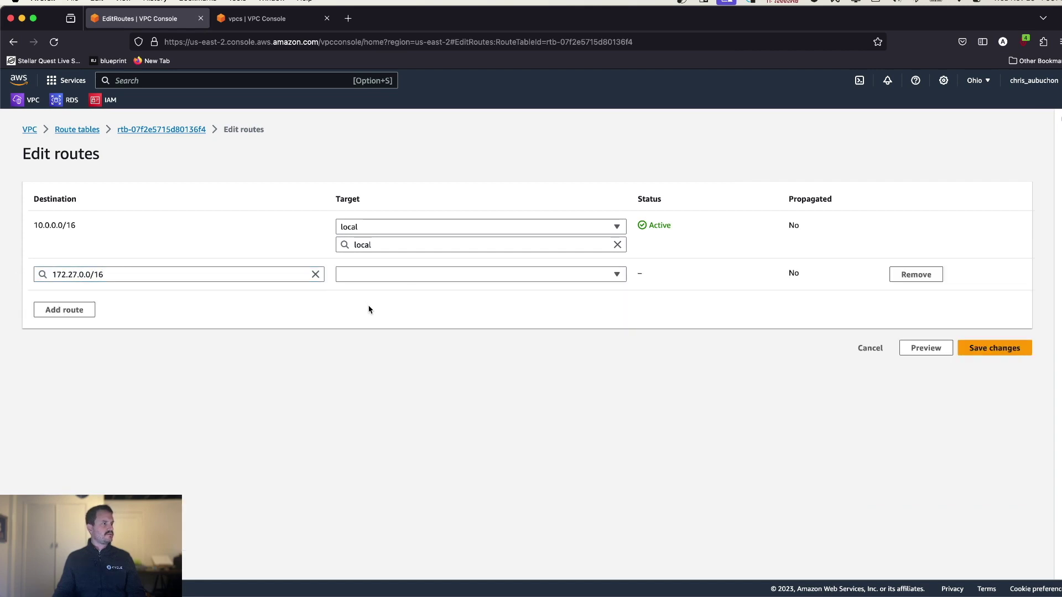
left_click(408, 275)
left_click(407, 447)
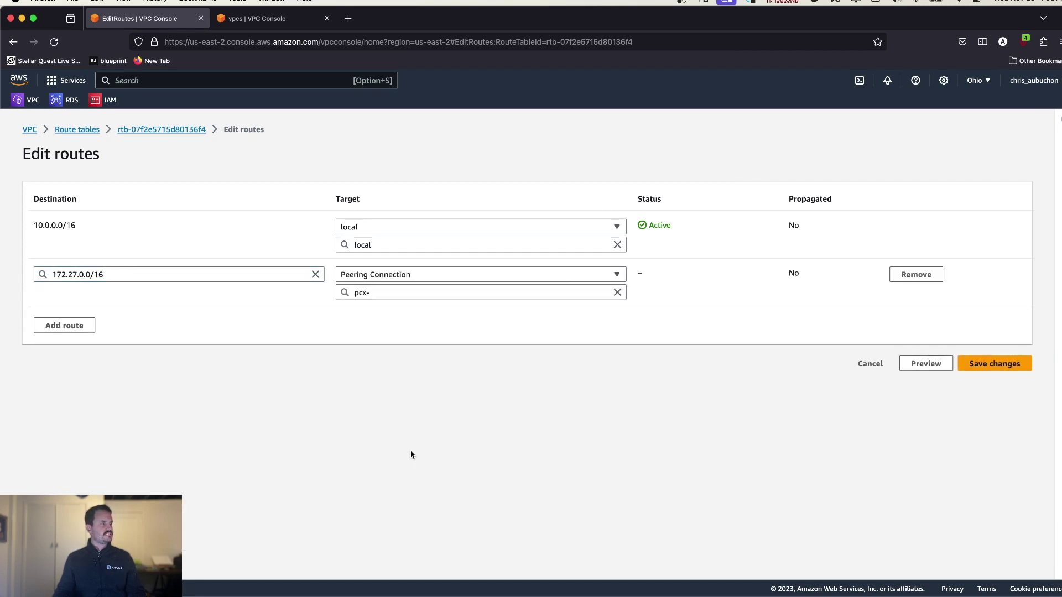
left_click(396, 294)
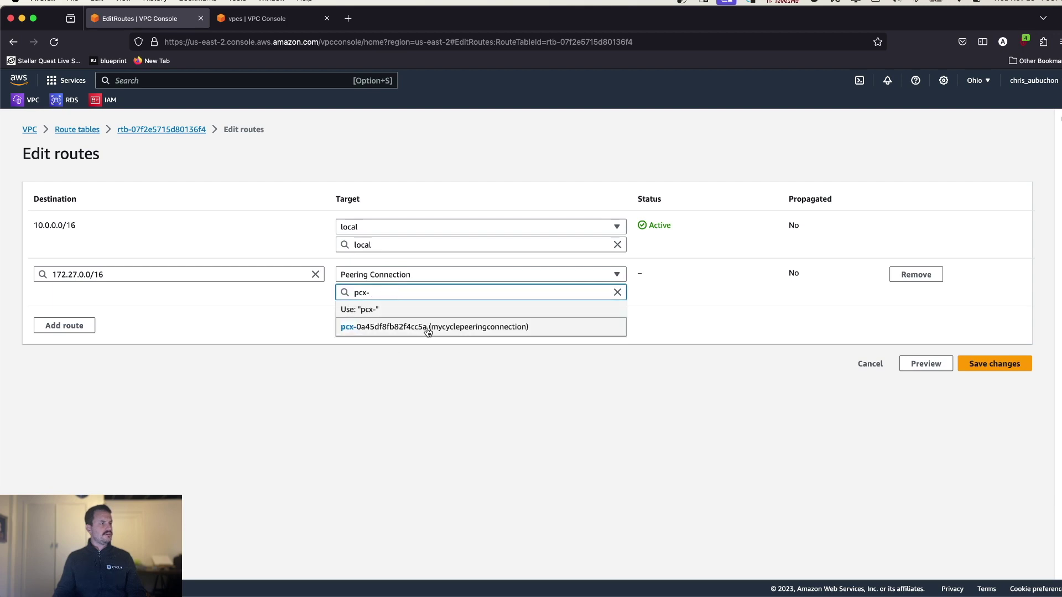
left_click(429, 327)
left_click(1003, 363)
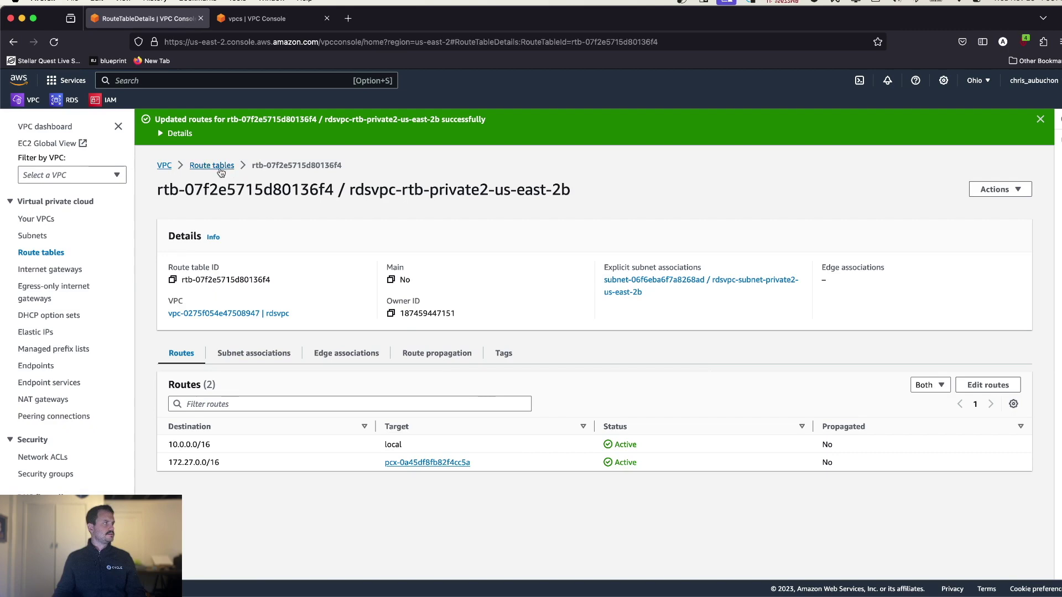
- Check which route table the rdsvpc-subnet-private1-us-east-2a subnet uses
left_click(168, 166)
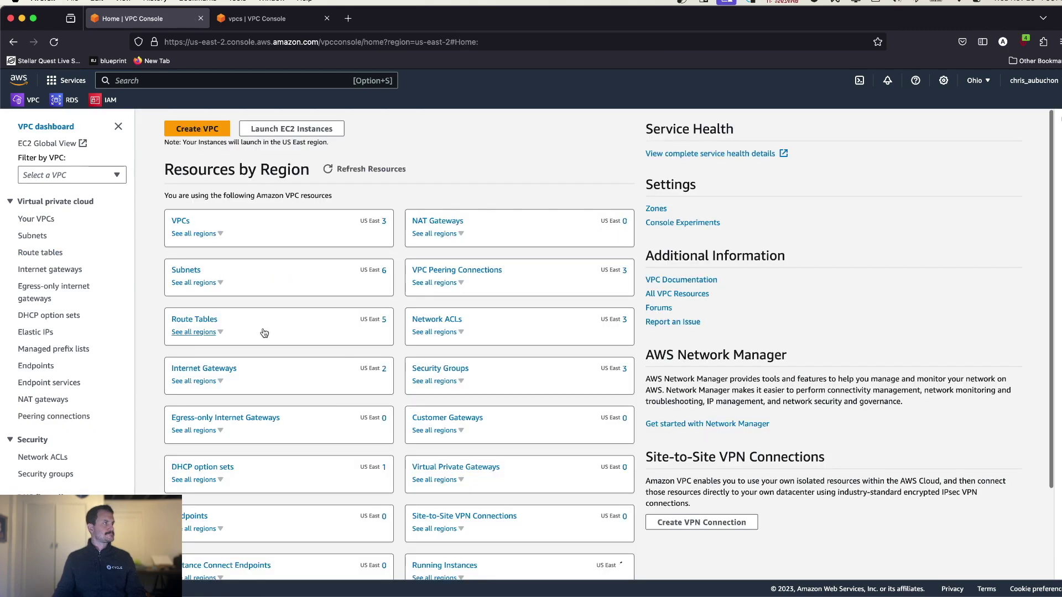
left_click(187, 223)
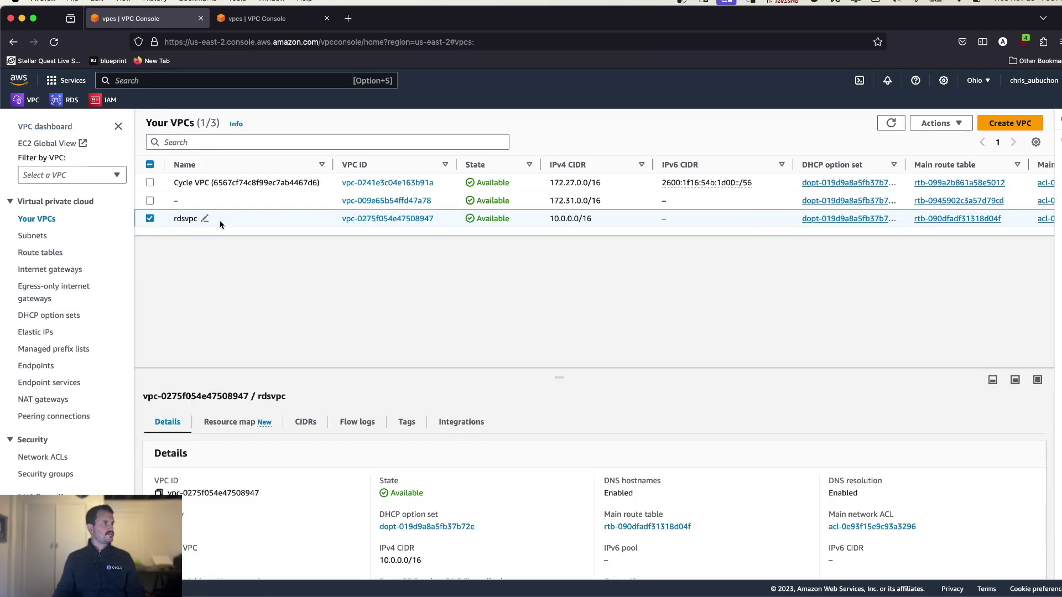
left_click(29, 236)
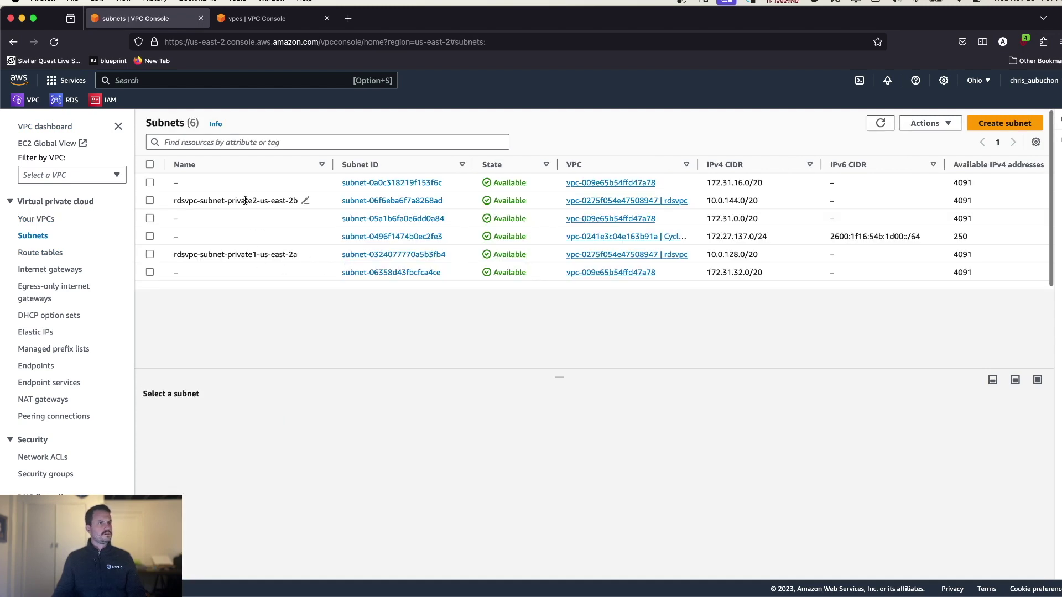
left_click(151, 254)
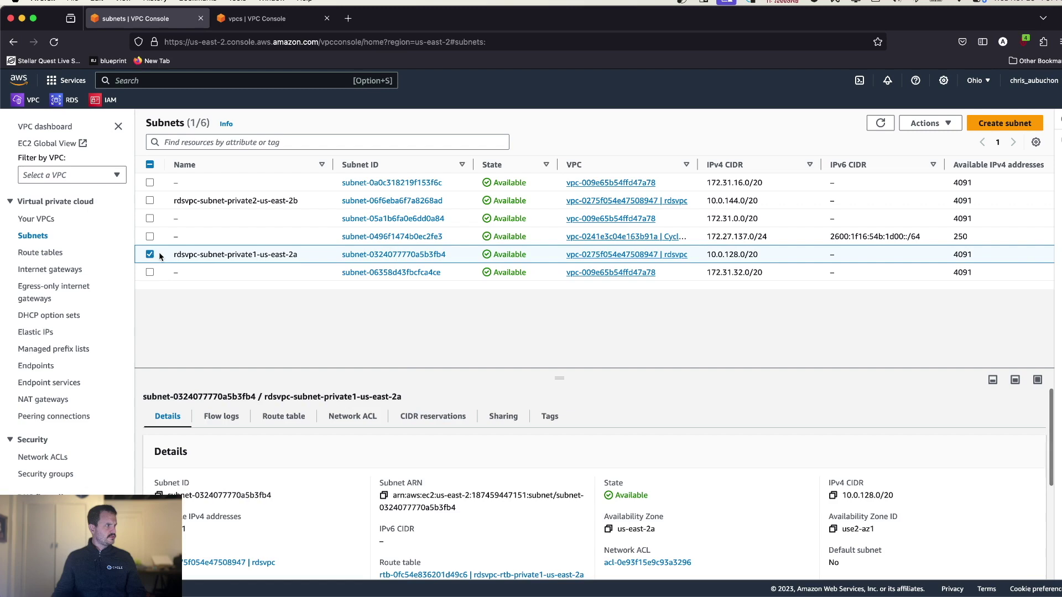
left_click(283, 416)
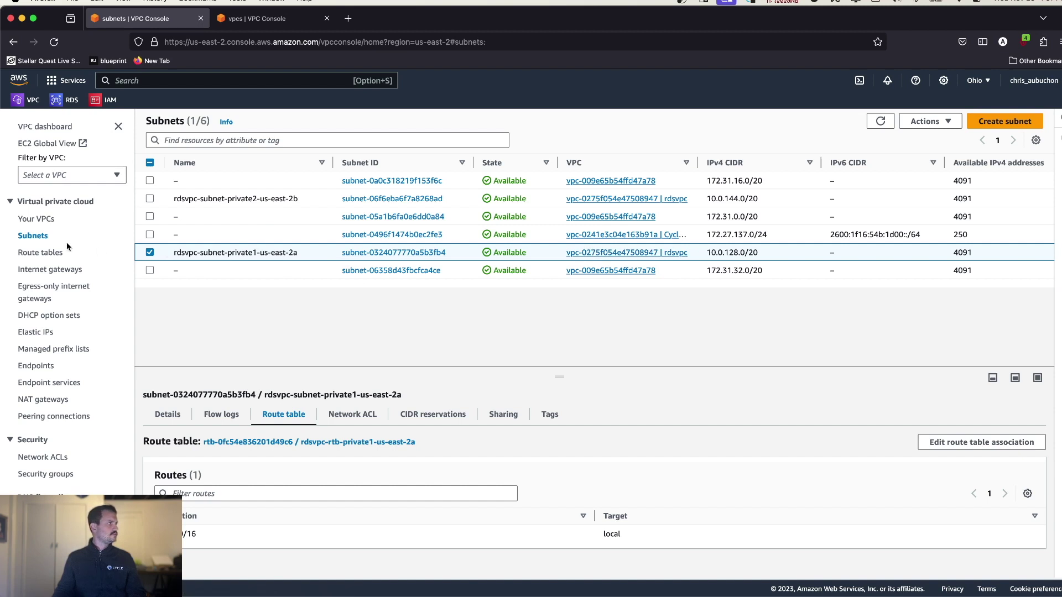
- Confirm private2's peering route, then view rdsvpc-rtb-private1-us-east-2a's routes
left_click(33, 252)
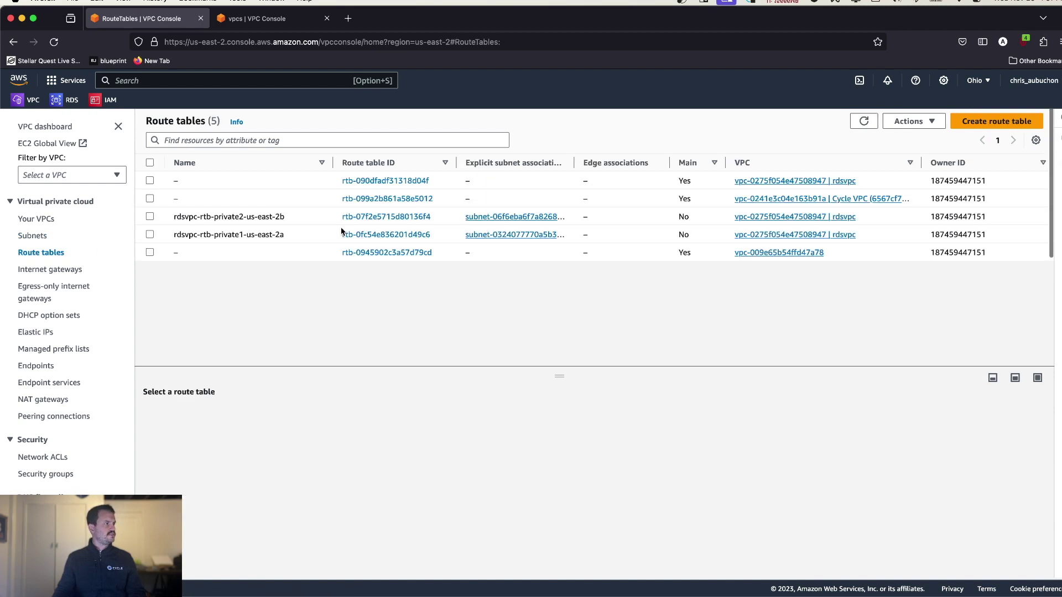
left_click(148, 216)
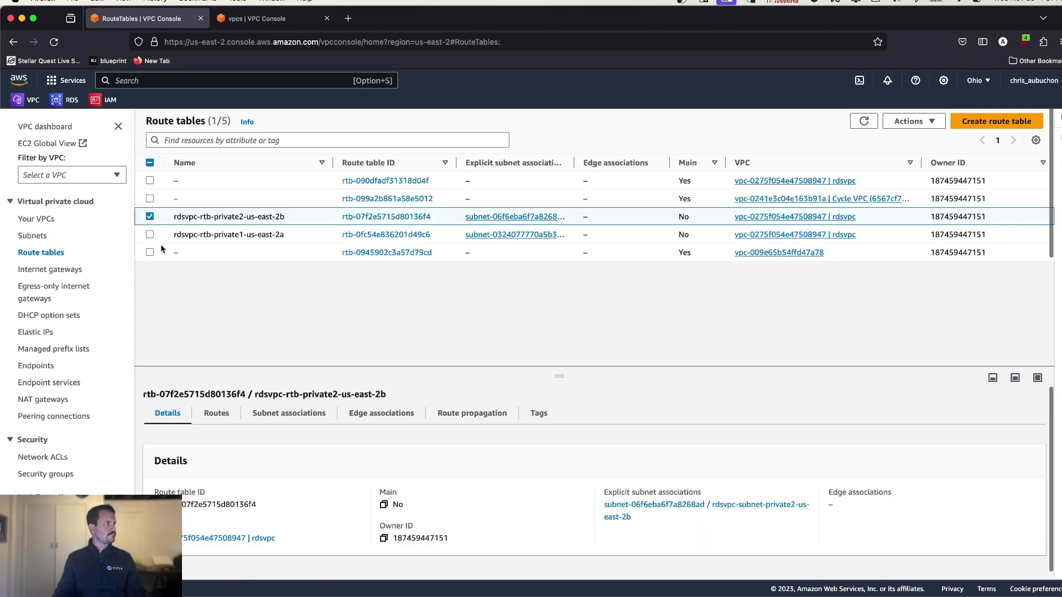
left_click(217, 414)
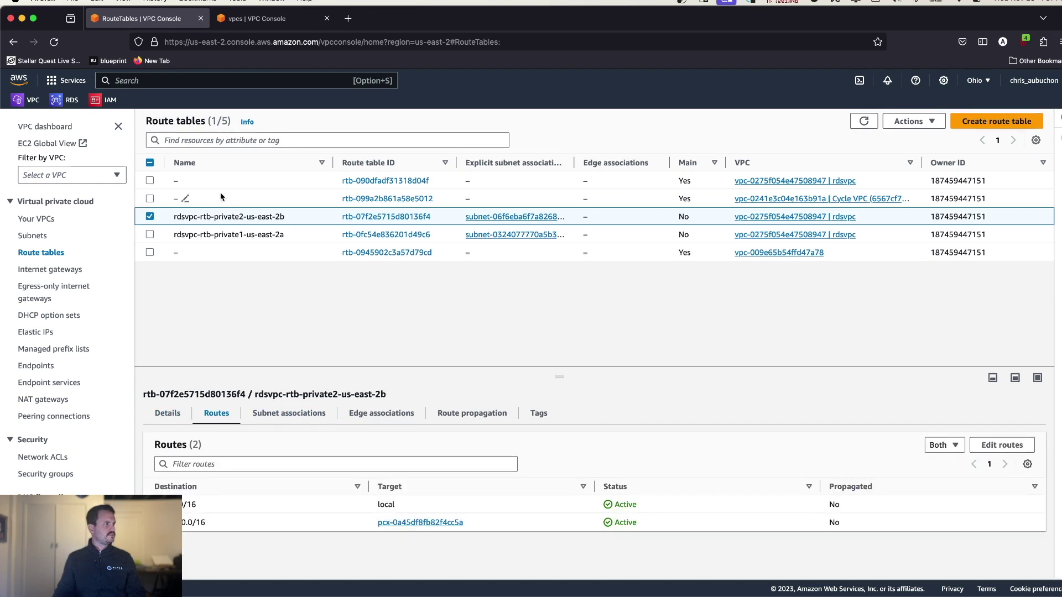
left_click(150, 235)
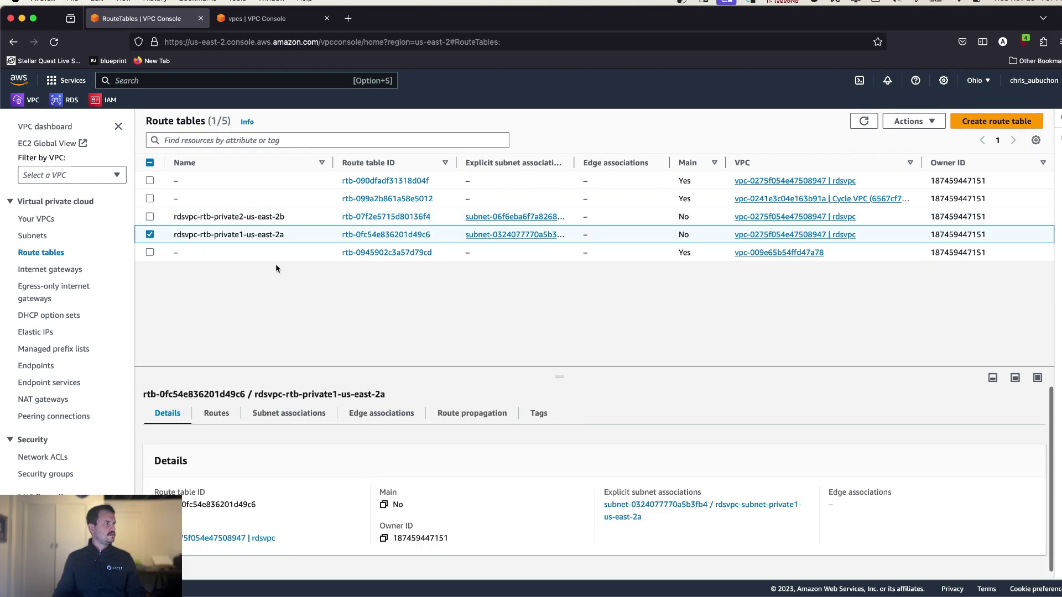
left_click(229, 418)
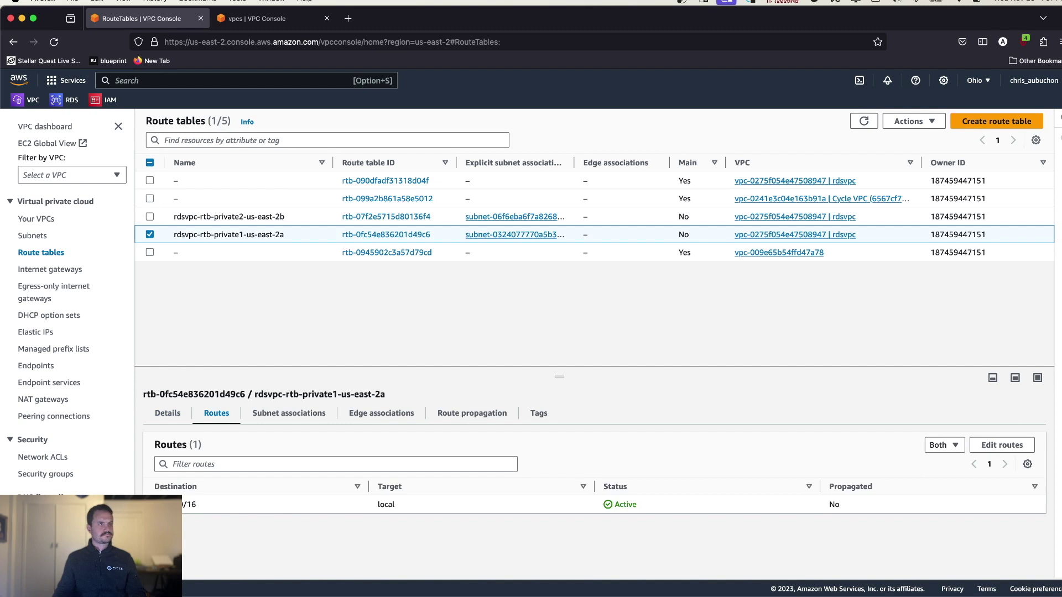
- Add a 172.27.0.0/16 route targeting the Cycle peering connection, save, and go back to the route tables list
left_click(1002, 445)
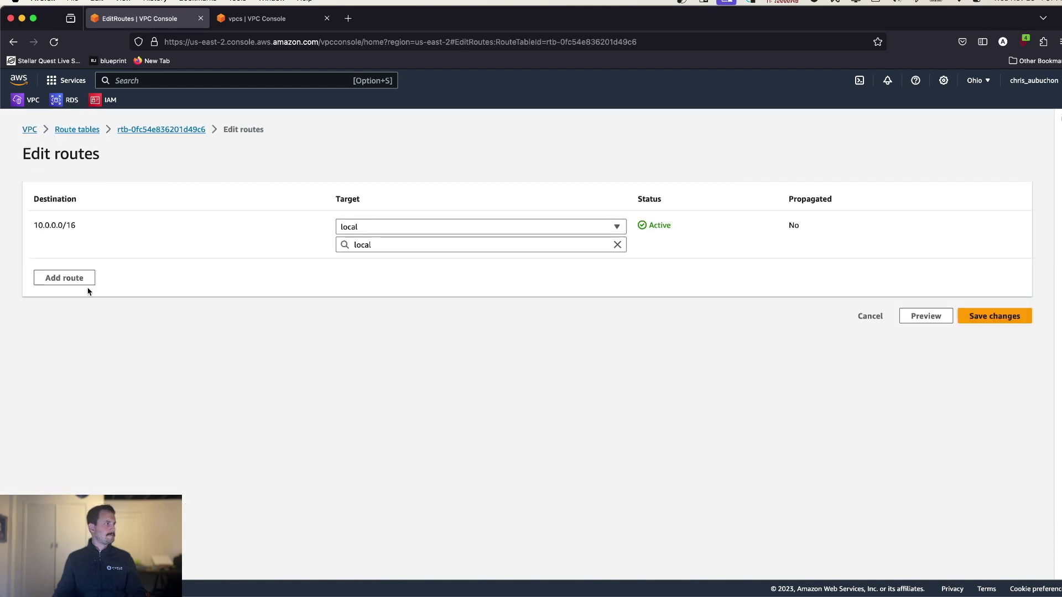
left_click(65, 278)
type("172.27.0.0/16")
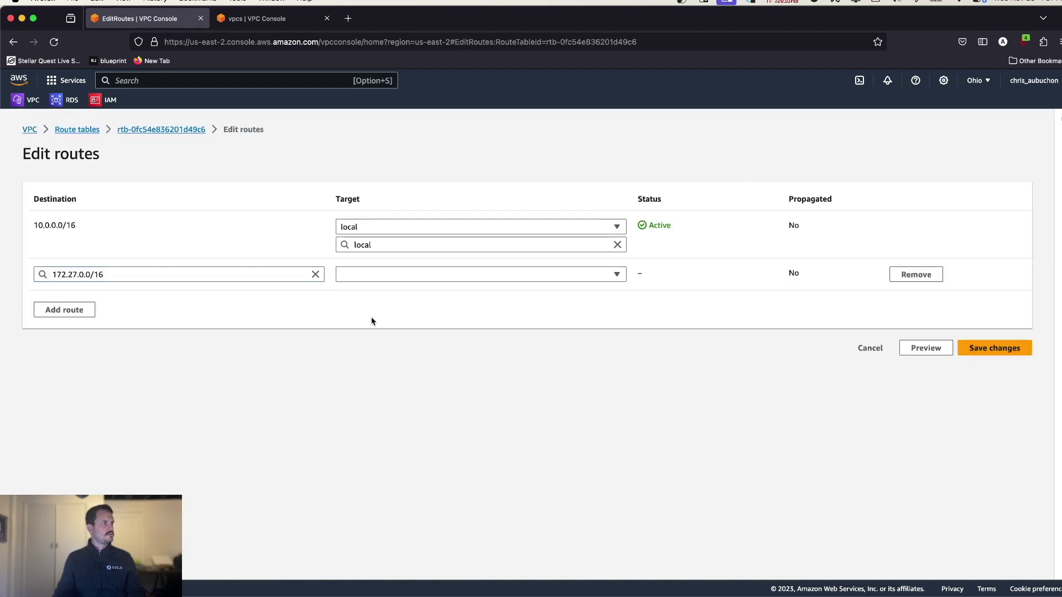
left_click(391, 274)
left_click(412, 447)
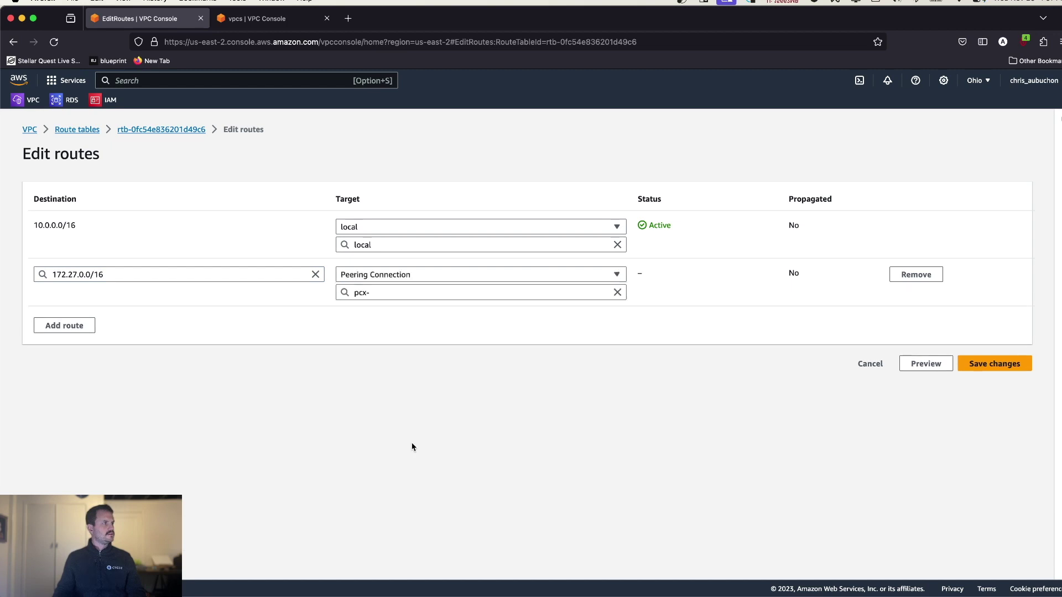
left_click(439, 292)
left_click(438, 326)
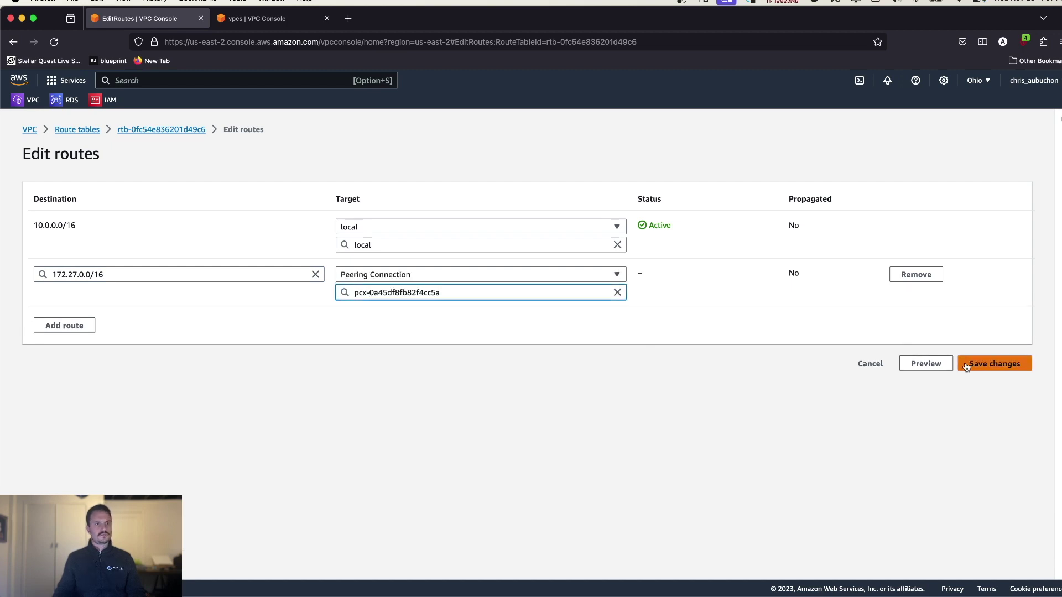
left_click(973, 364)
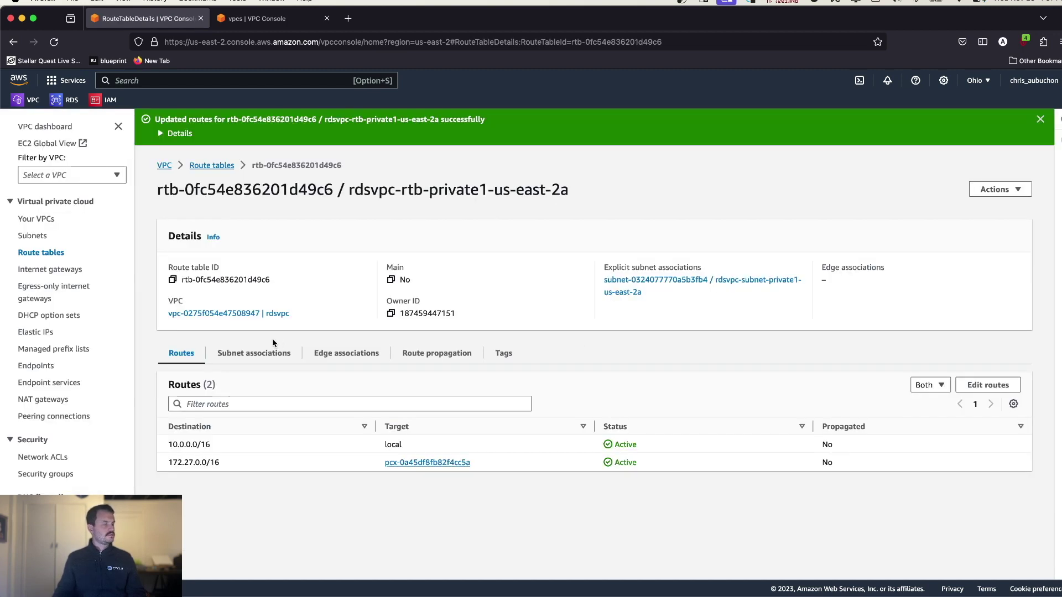
left_click(37, 255)
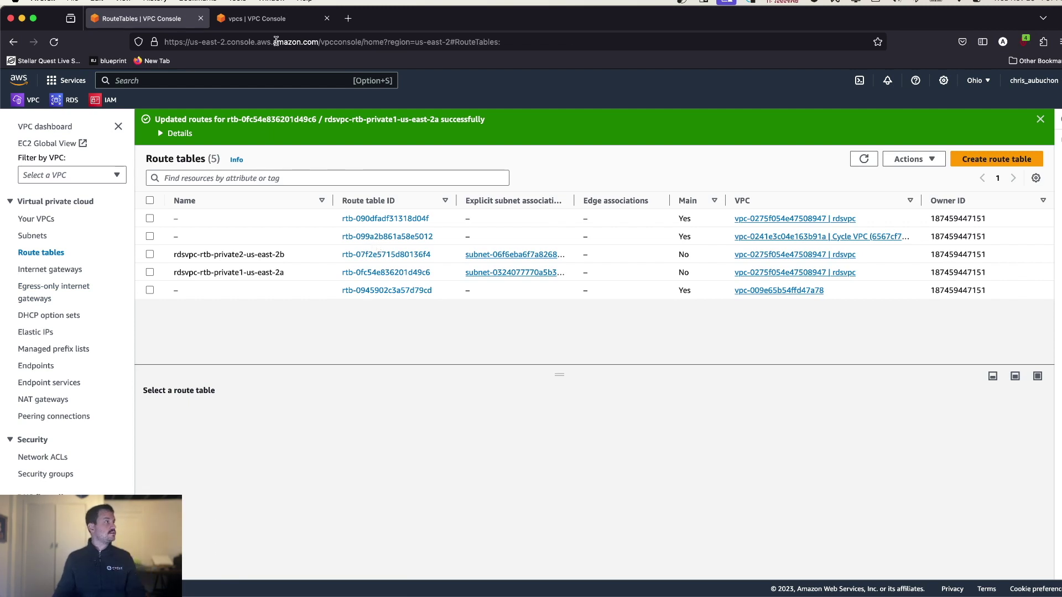
- Look up the VPC CIDRs and copy rdsvpc's 10.0.0.0/16 range
key("ctrl+Tab")
left_click_drag(605, 201, 551, 201)
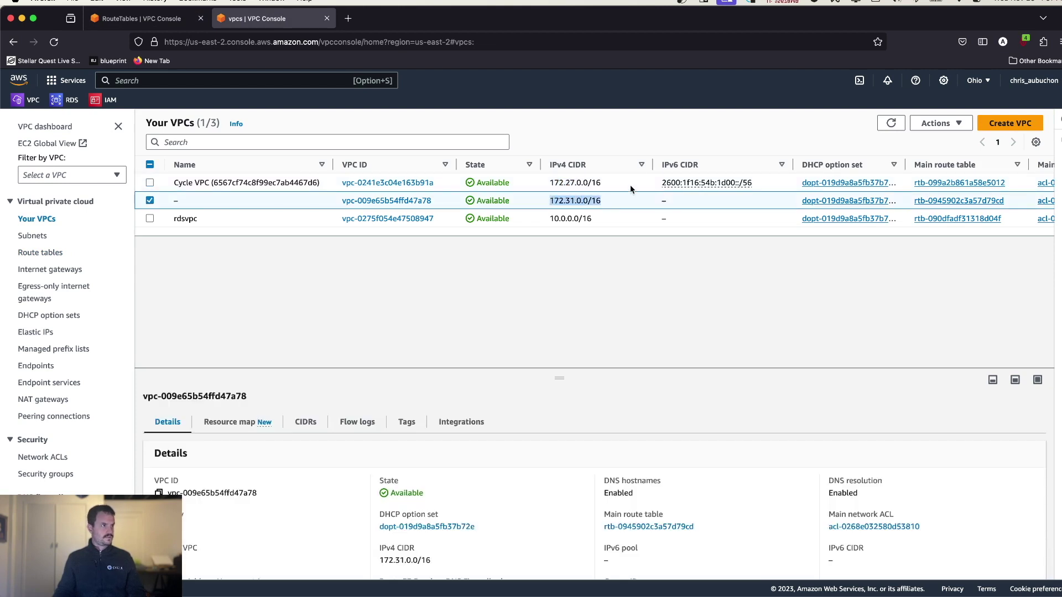
left_click(630, 189)
left_click_drag(597, 219, 550, 220)
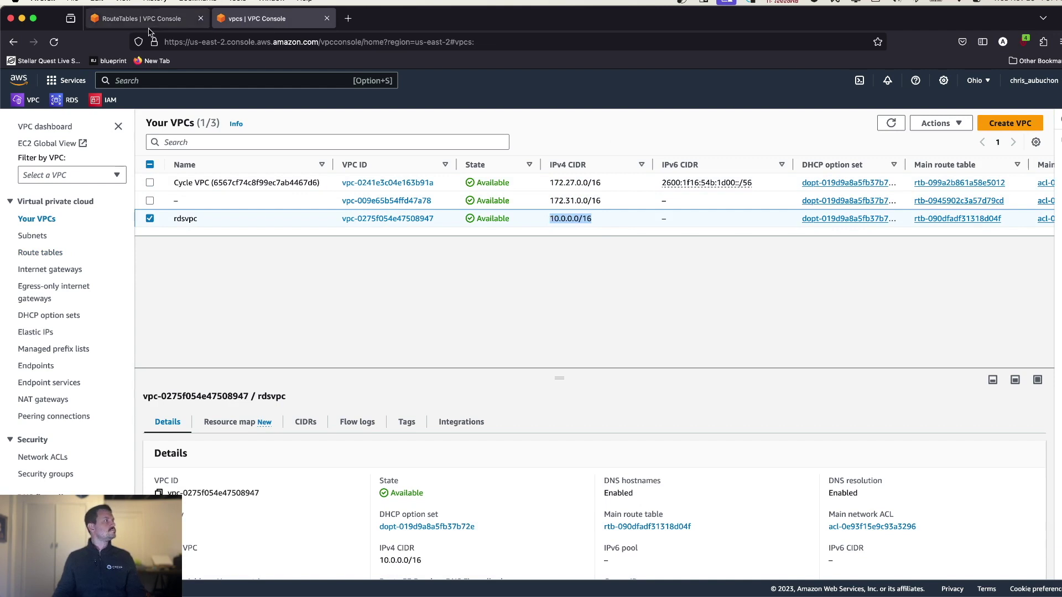
- Add a 10.0.0.0/16 route via pcx-0a45df8fb82f4cc5a to the Cycle VPC's main route table and save
left_click(138, 19)
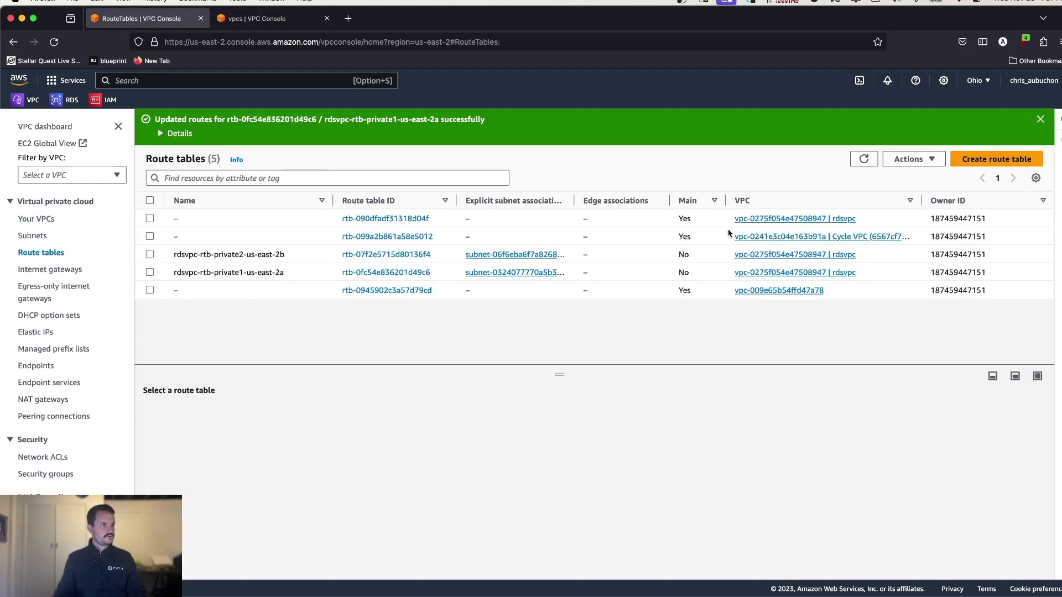
left_click(150, 237)
left_click(221, 412)
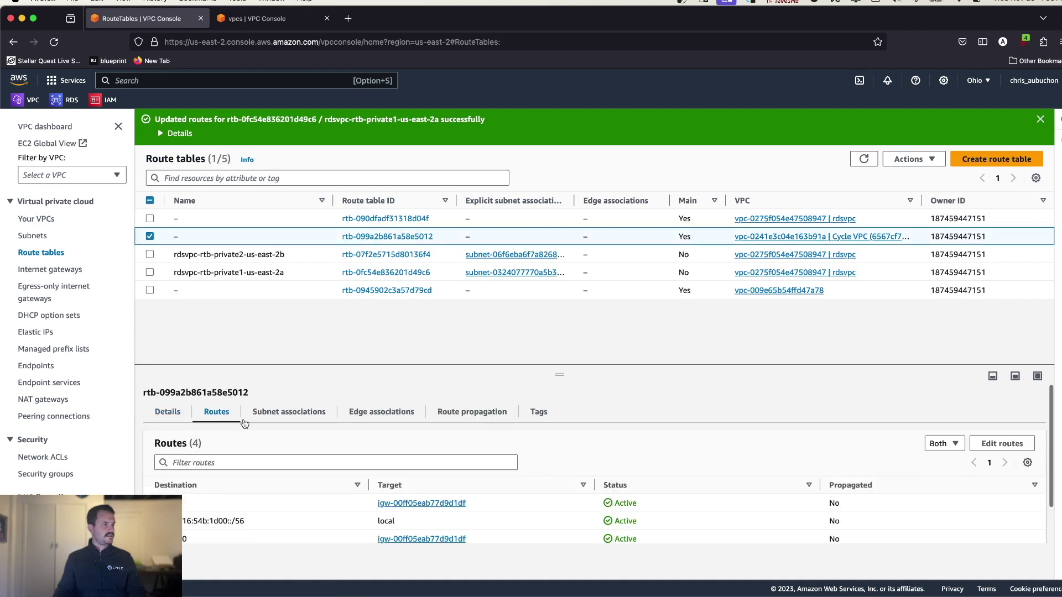
left_click(1001, 444)
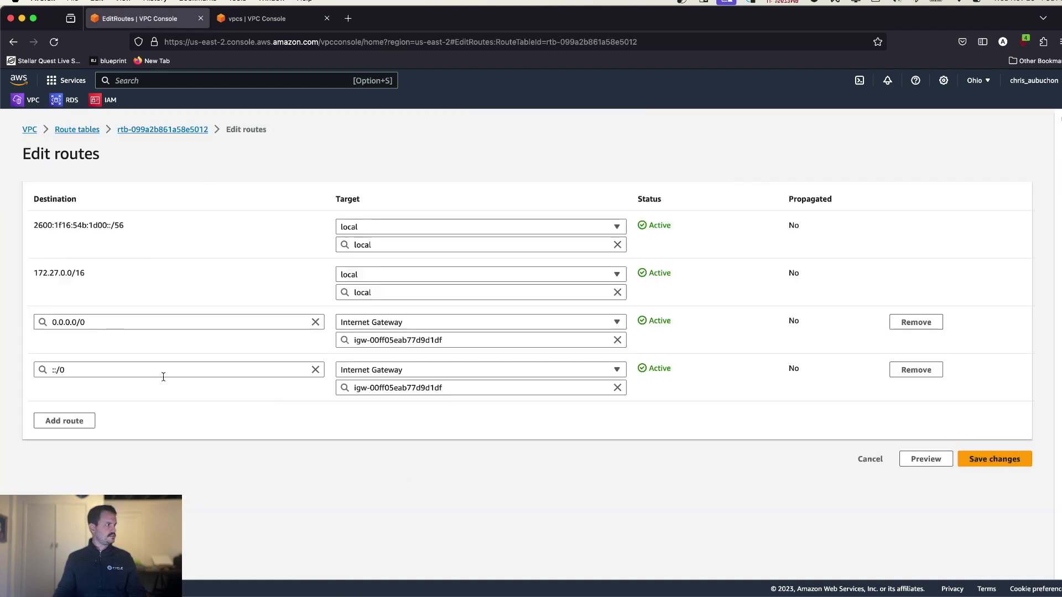
left_click(64, 420)
left_click(65, 418)
type("10.0.0.0/16")
left_click(354, 455)
left_click(394, 424)
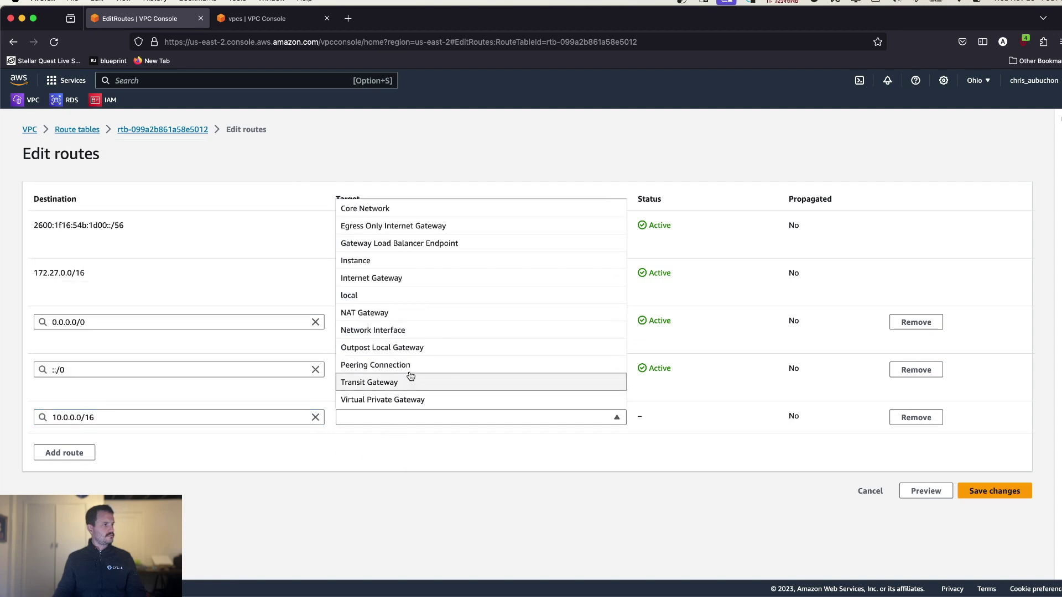
left_click(410, 361)
left_click(407, 441)
left_click(394, 470)
left_click(1000, 510)
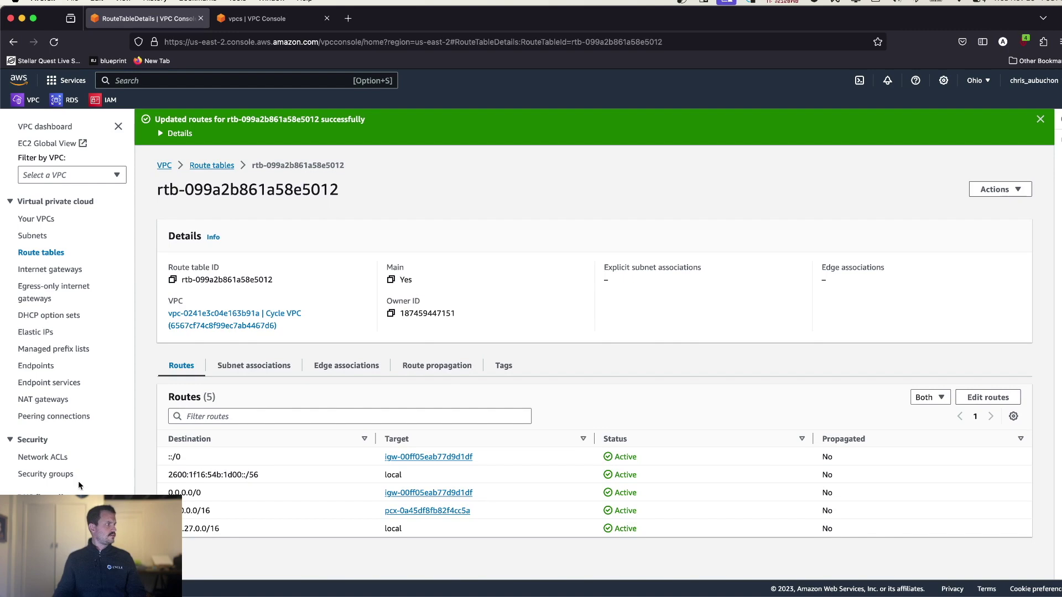
- Copy the Cycle VPC's 172.27.0.0/16 CIDR for use in a security group rule
left_click(63, 476)
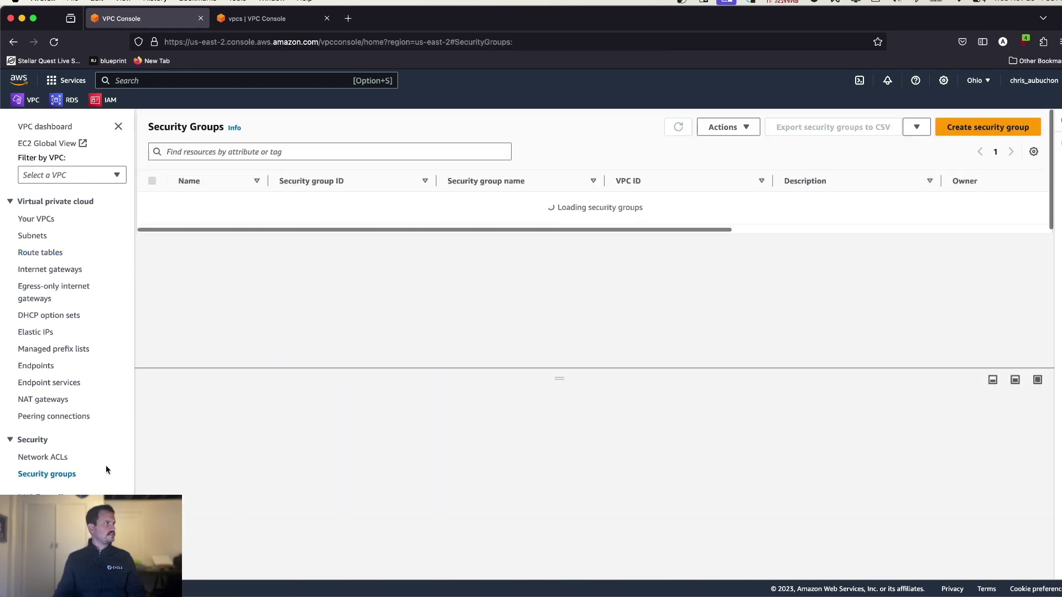
left_click(241, 22)
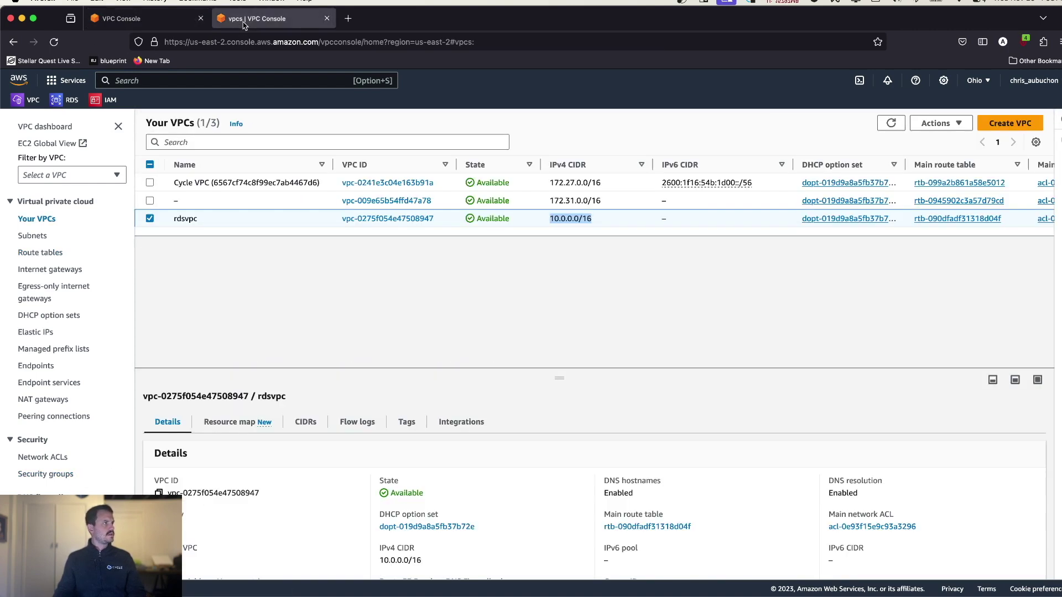
left_click(608, 183)
left_click_drag(585, 183, 561, 184)
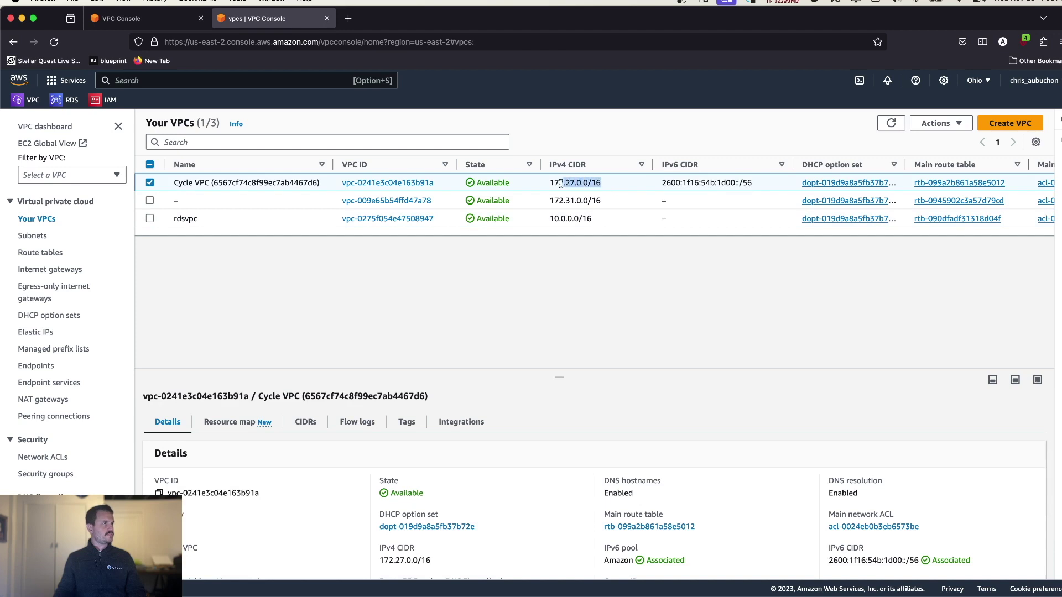
left_click(144, 18)
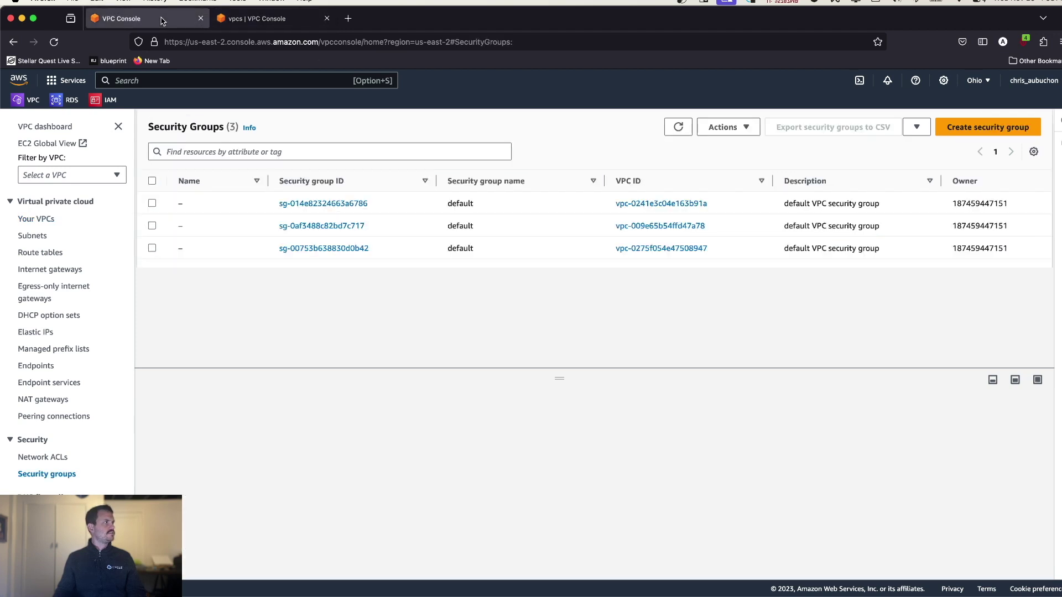
- Start a new security group named rds-security with description 'asdf' in rdsvpc
left_click(969, 128)
left_click(190, 260)
type("rds-security")
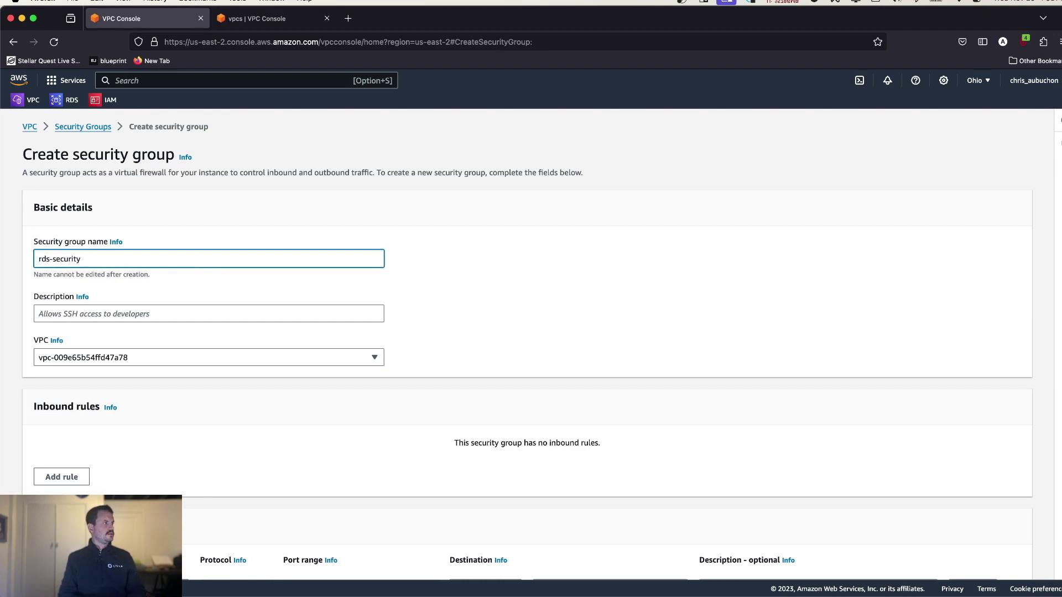
key("Tab")
type("asdf")
scroll(158, 354, "down", 5)
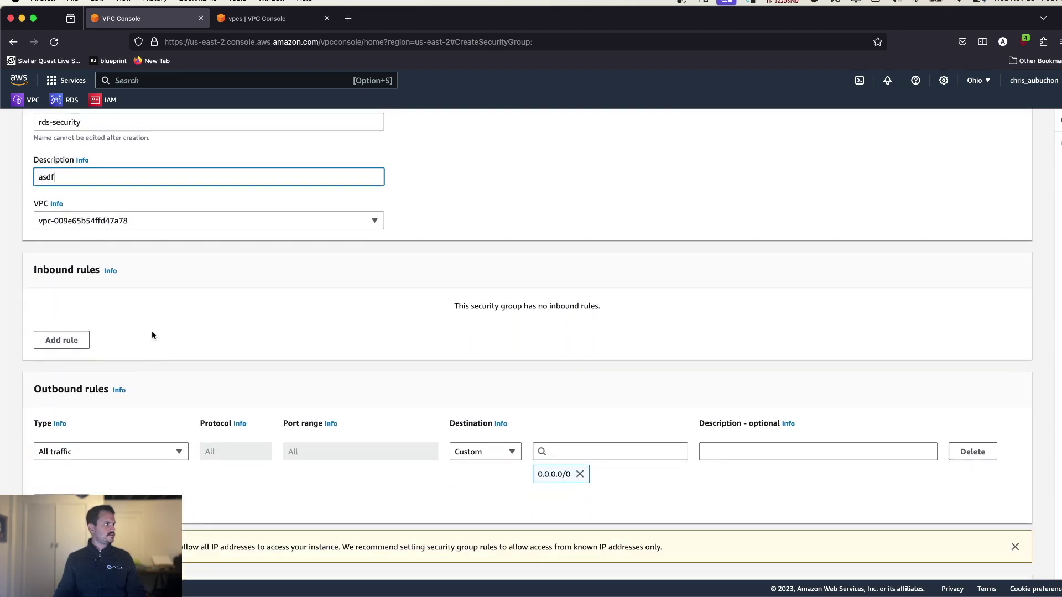
left_click(169, 224)
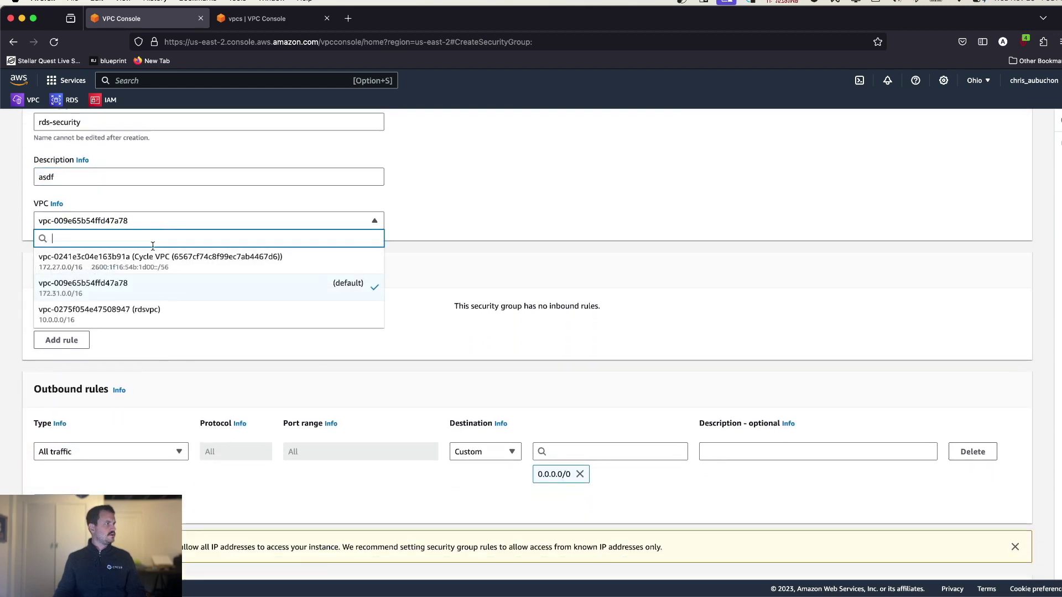
left_click(153, 322)
scroll(152, 320, "down", 3)
- Add an inbound rule for port 3306 from 172.27.0.0/16 and create the group
left_click(60, 244)
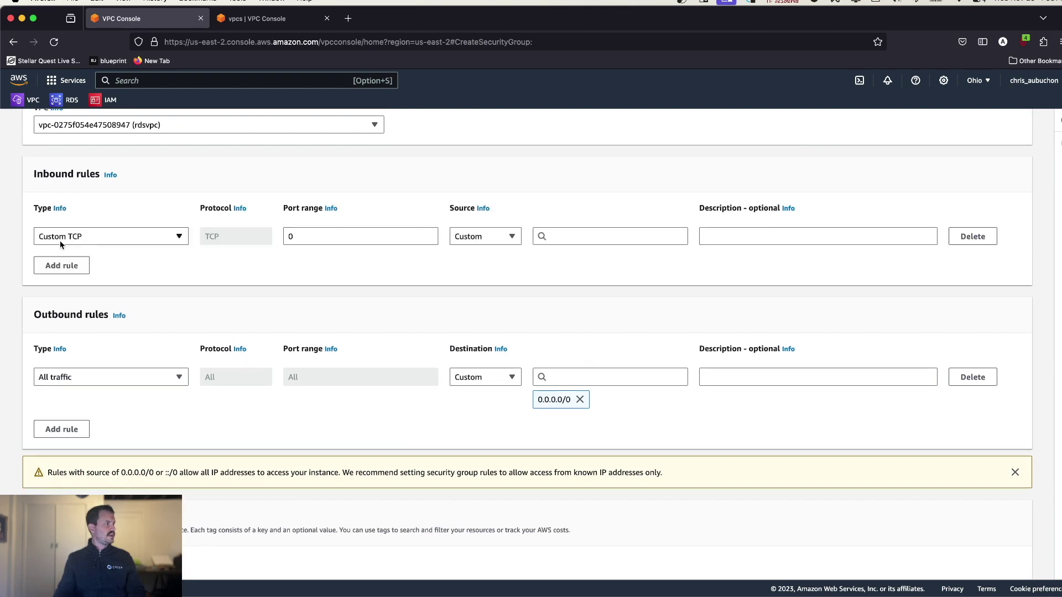
left_click(135, 238)
left_click(319, 238)
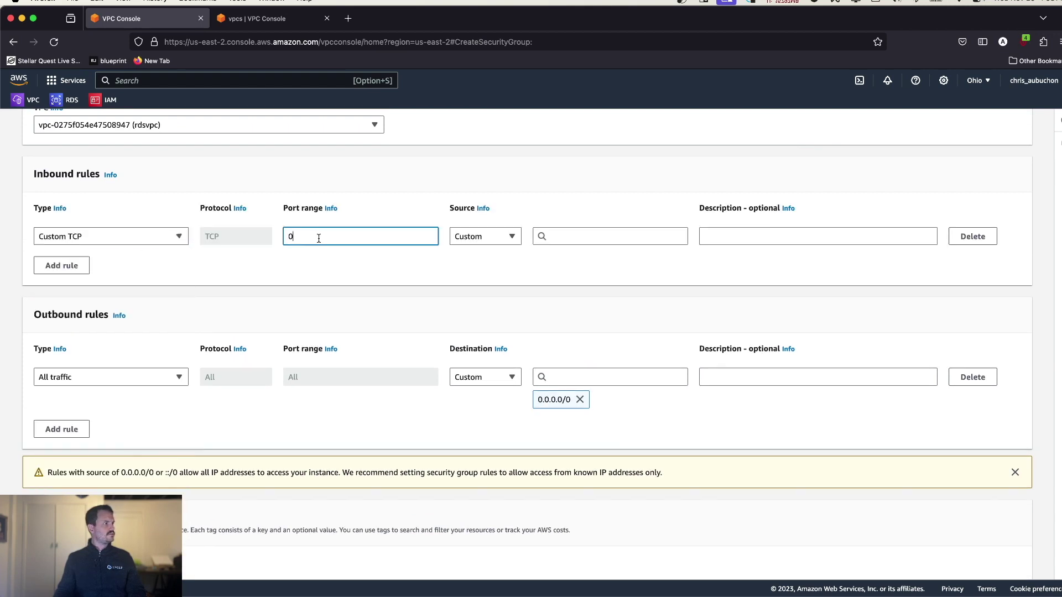
type("3306")
left_click(564, 236)
type("172.27.0.0/16")
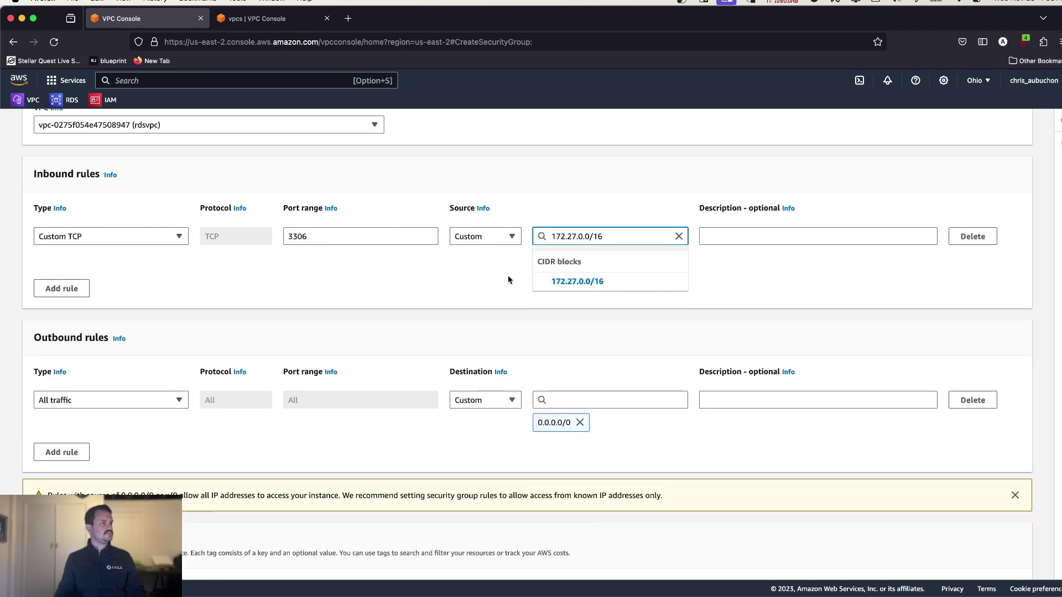
left_click(608, 280)
scroll(636, 254, "down", 1)
scroll(684, 217, "up", 1)
scroll(846, 387, "down", 1)
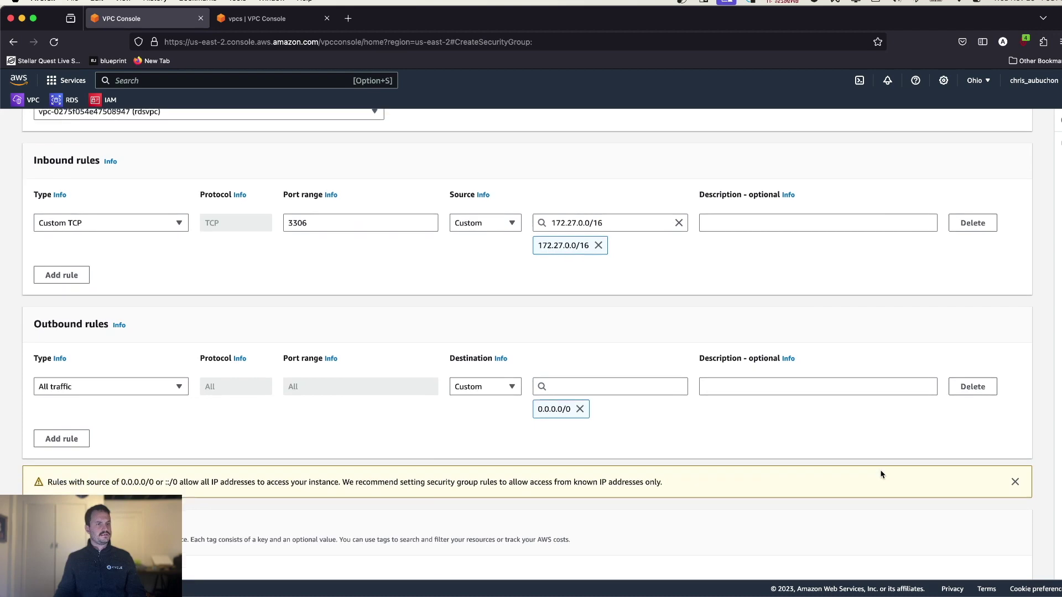
scroll(881, 475, "down", 5)
left_click(975, 560)
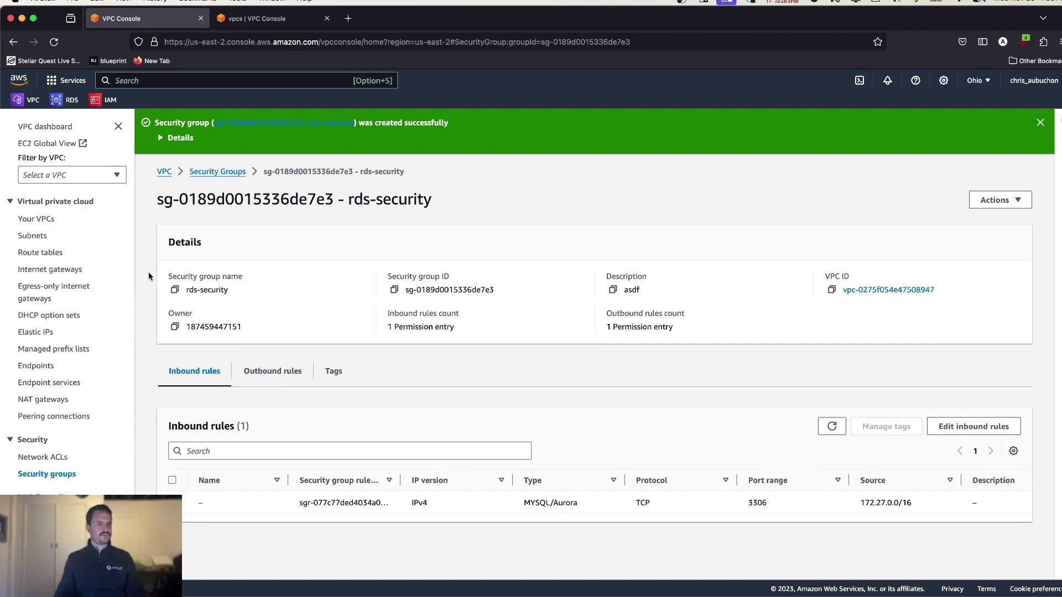
key("super+Tab")
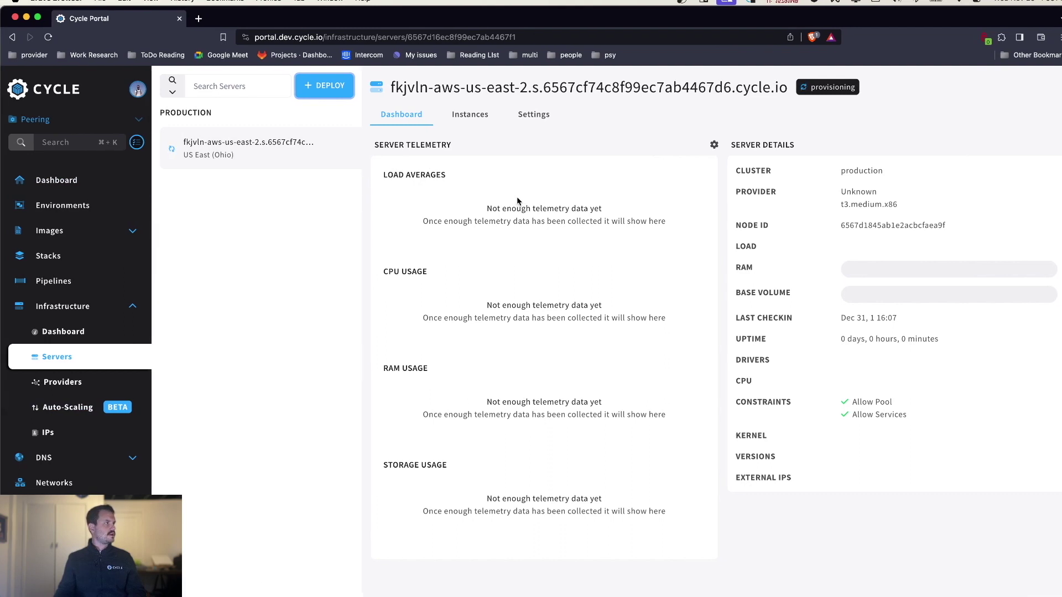
- Begin a new image source named 'sql client' of type Docker Hub
left_click(58, 232)
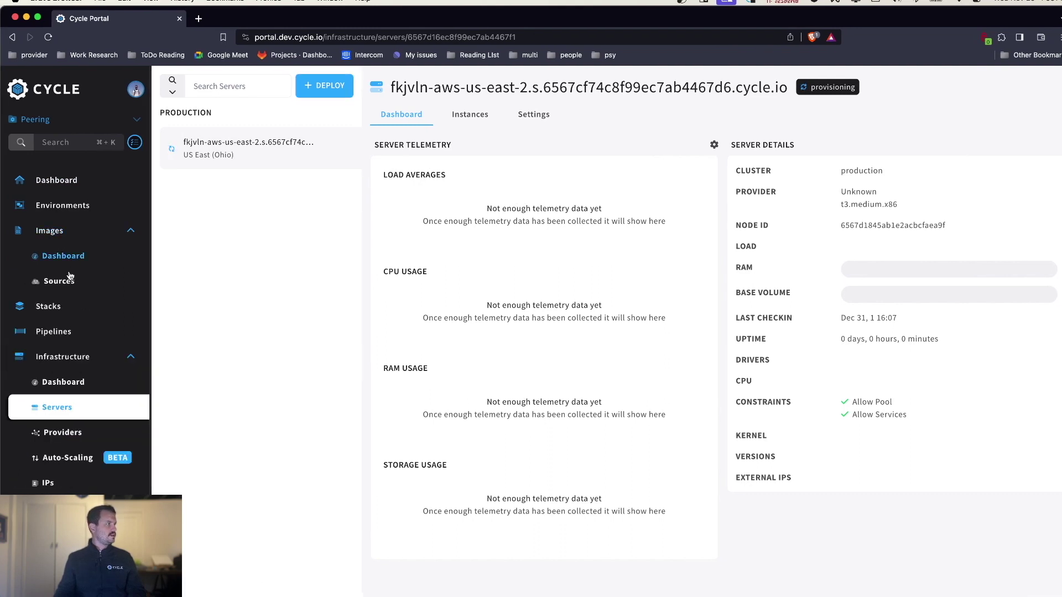
left_click(68, 281)
left_click(325, 90)
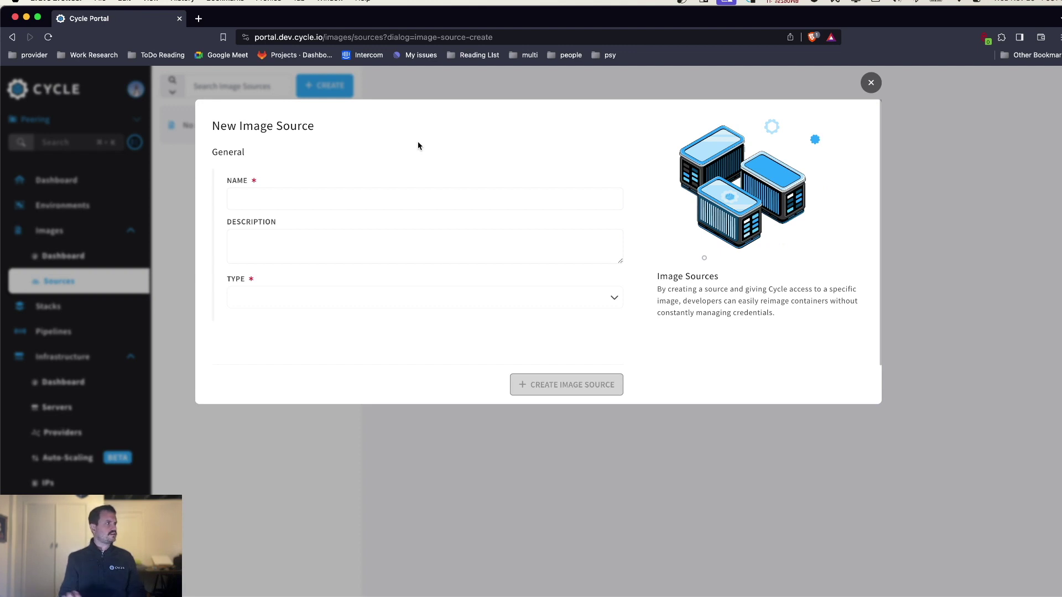
left_click(304, 198)
type("sql client")
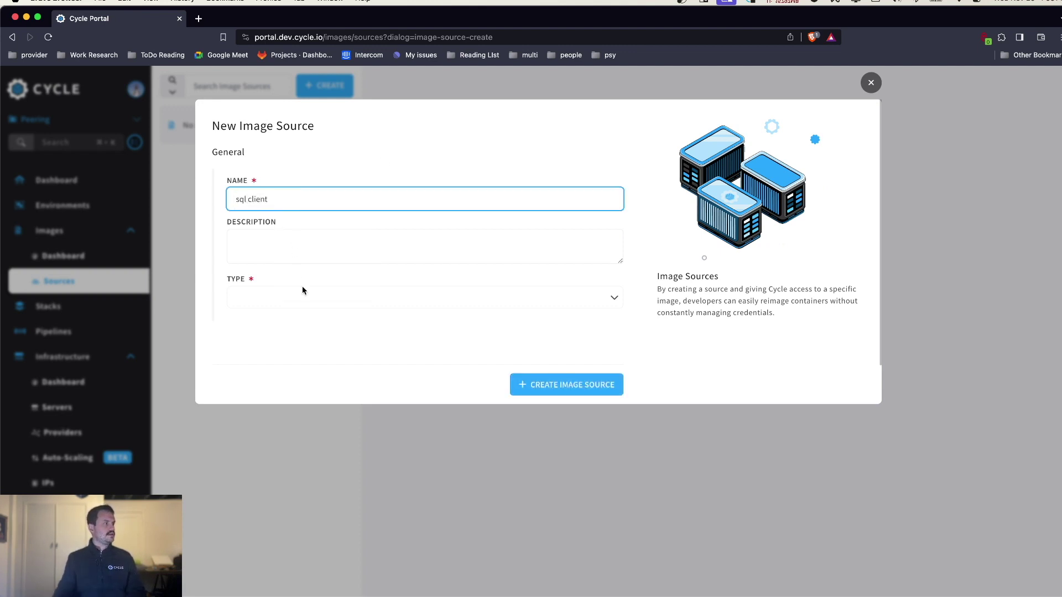
left_click(324, 294)
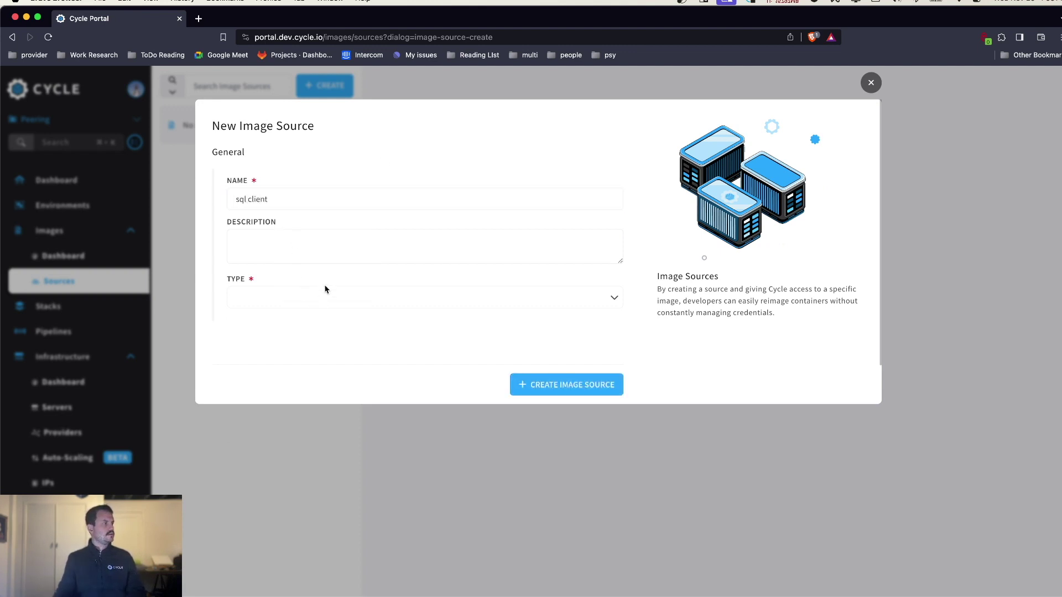
left_click(323, 328)
- Set the image to the official mysql, create the source, and import mysql:latest
left_click(305, 385)
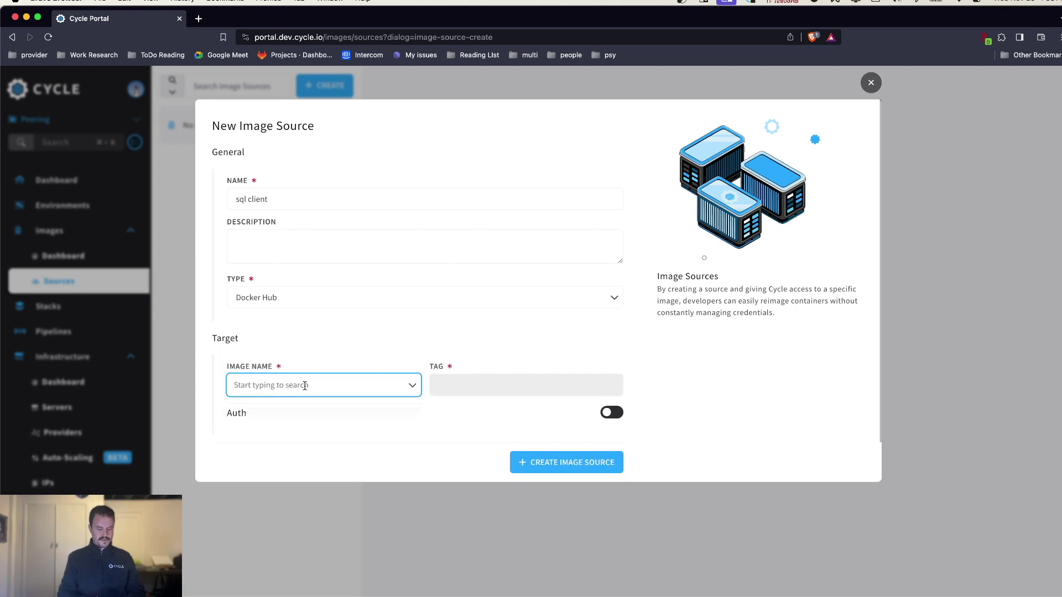
type("myssql")
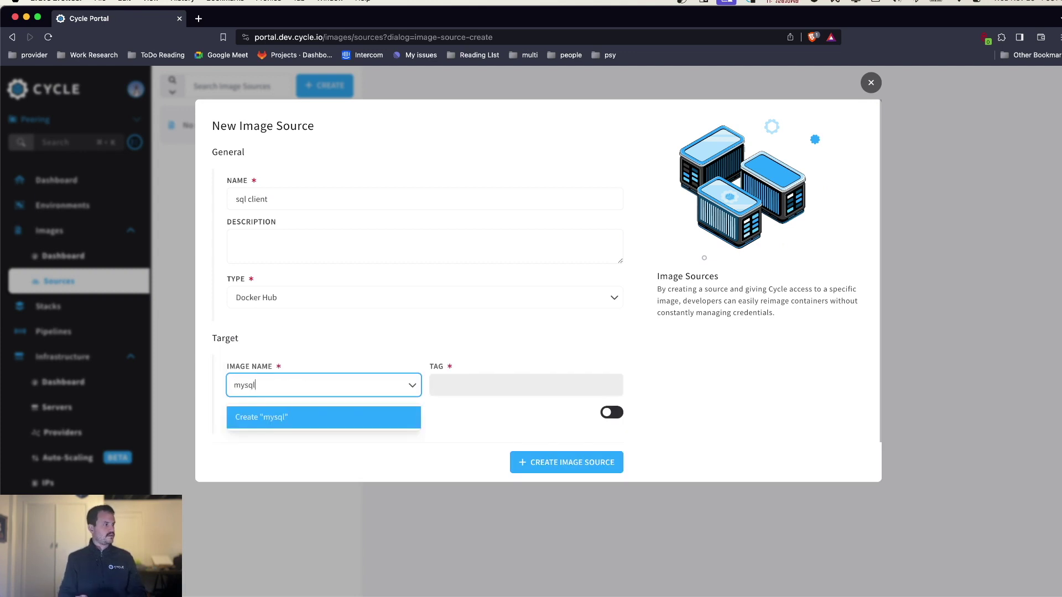
left_click(296, 446)
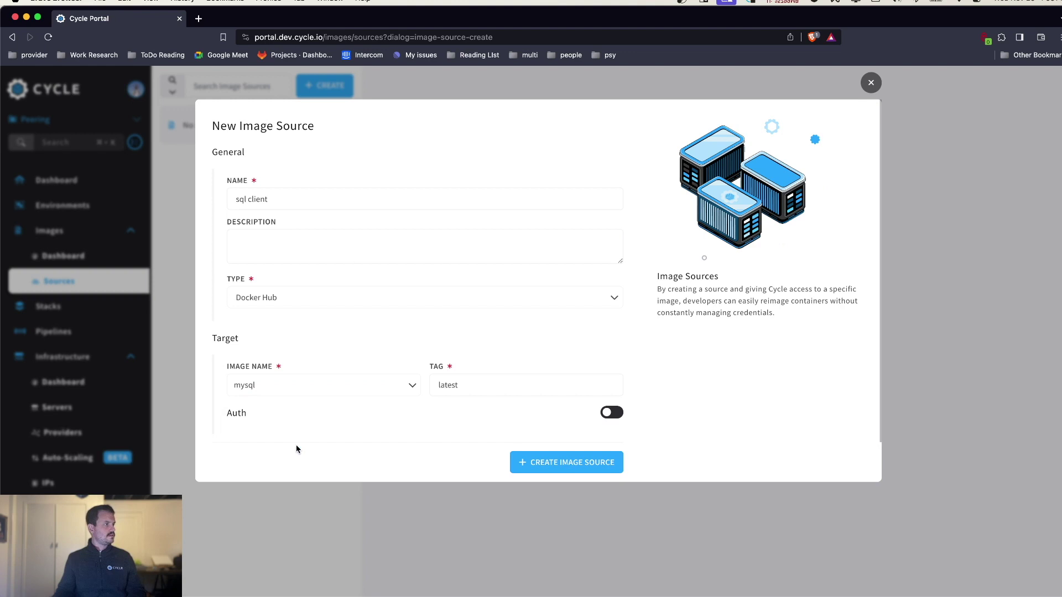
left_click(608, 468)
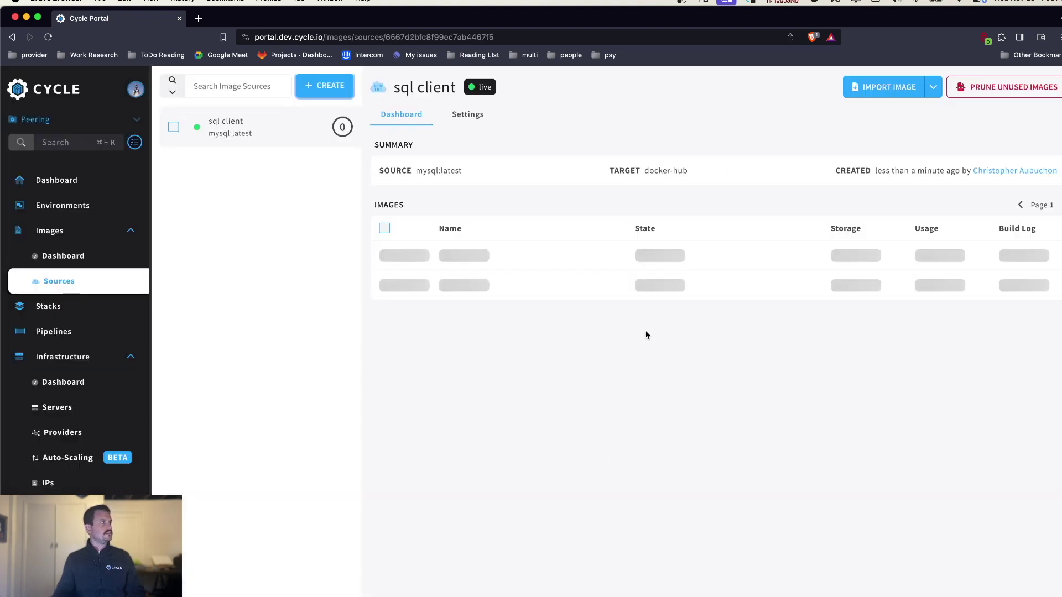
left_click(891, 95)
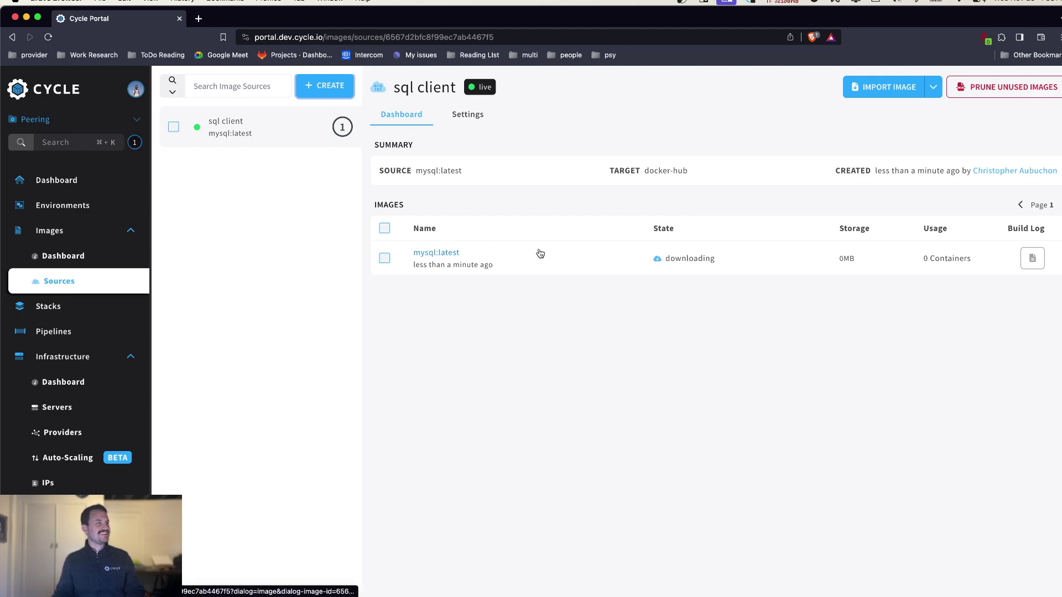
key("ctrl+Right")
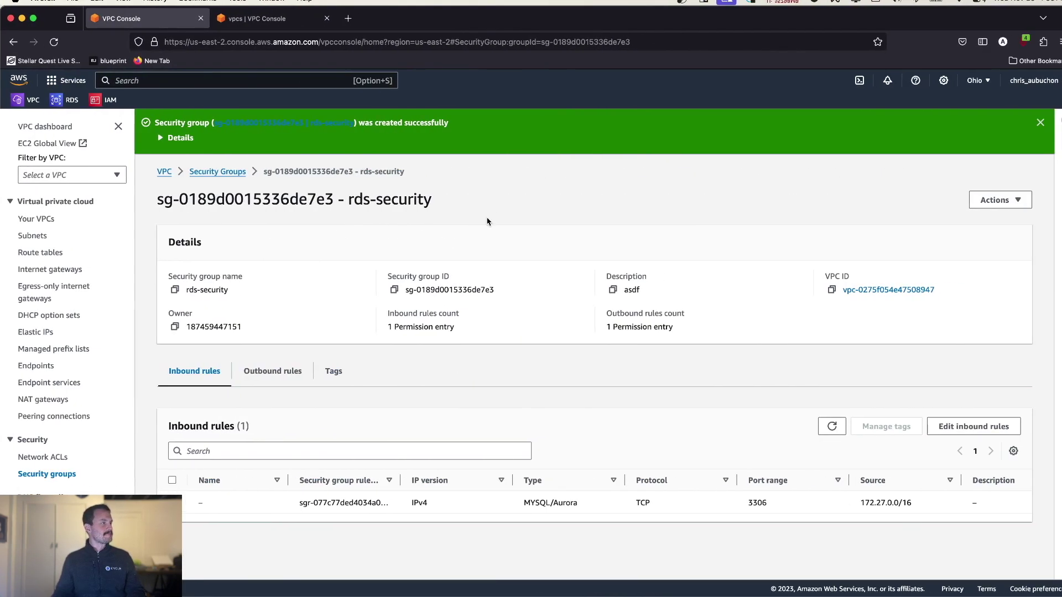
- Delete the old dbsub DB subnet group in the RDS console
right_click(487, 221)
left_click(259, 197)
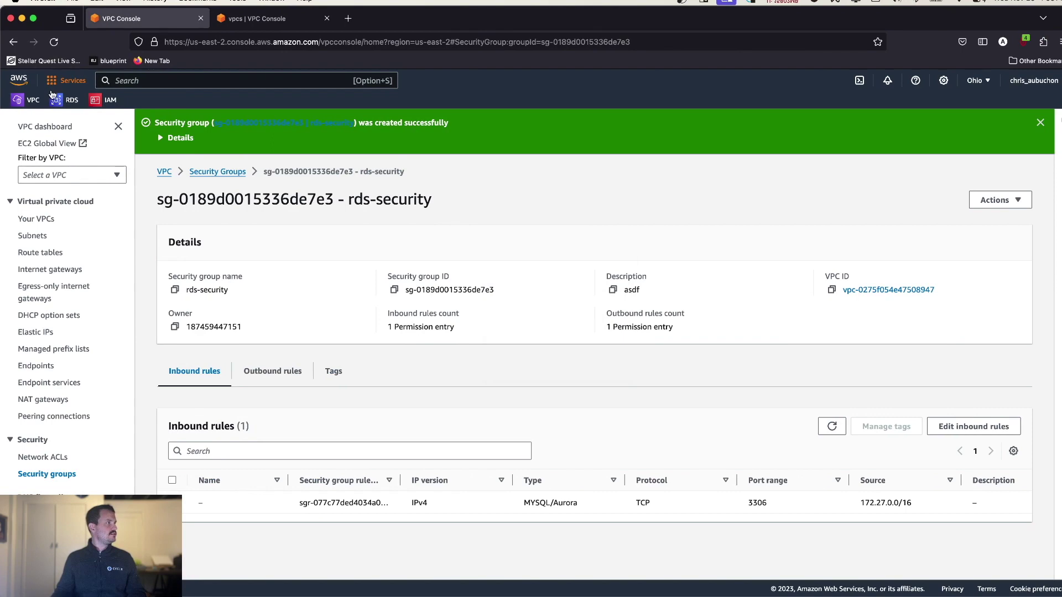
left_click(259, 20)
left_click(66, 99)
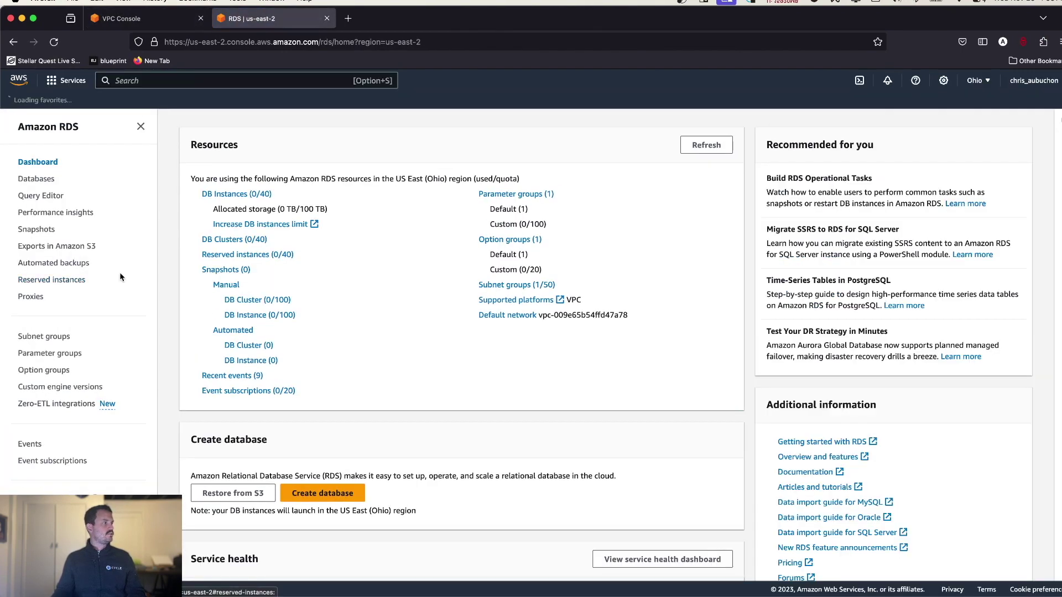
left_click(48, 337)
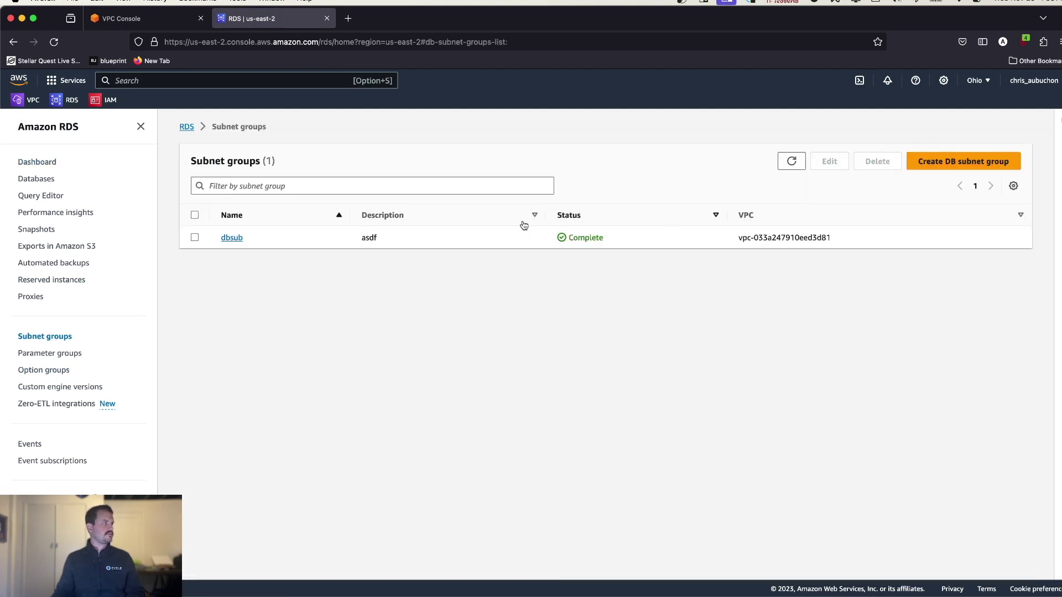
left_click(194, 238)
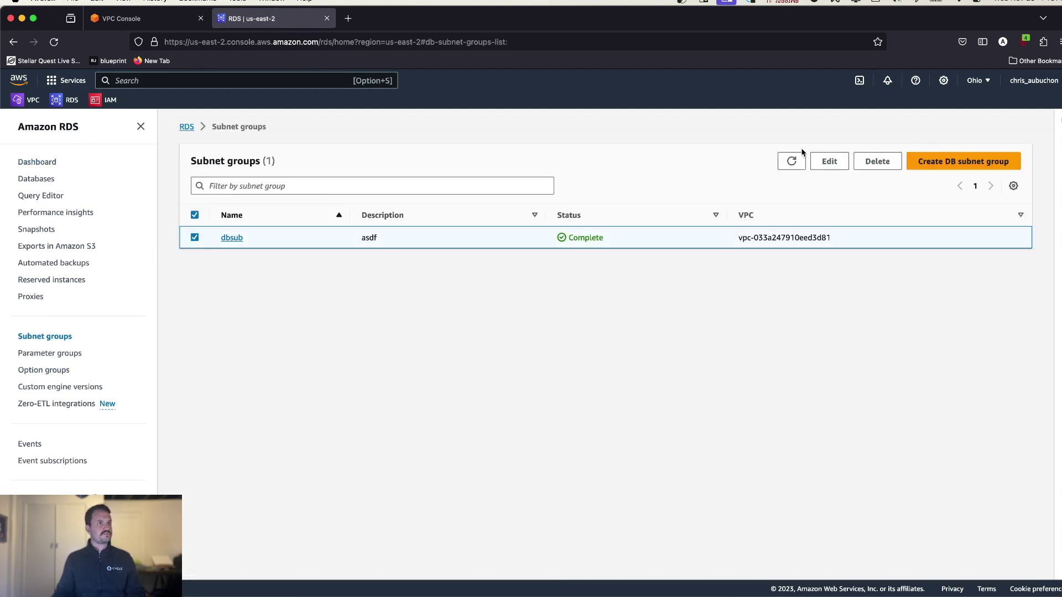
left_click(876, 162)
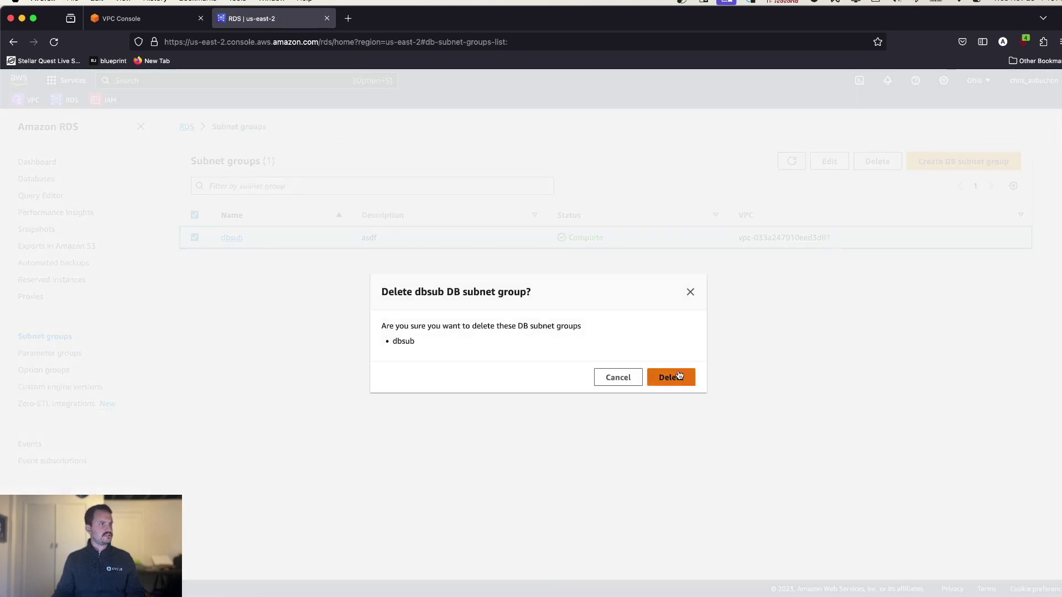
left_click(678, 378)
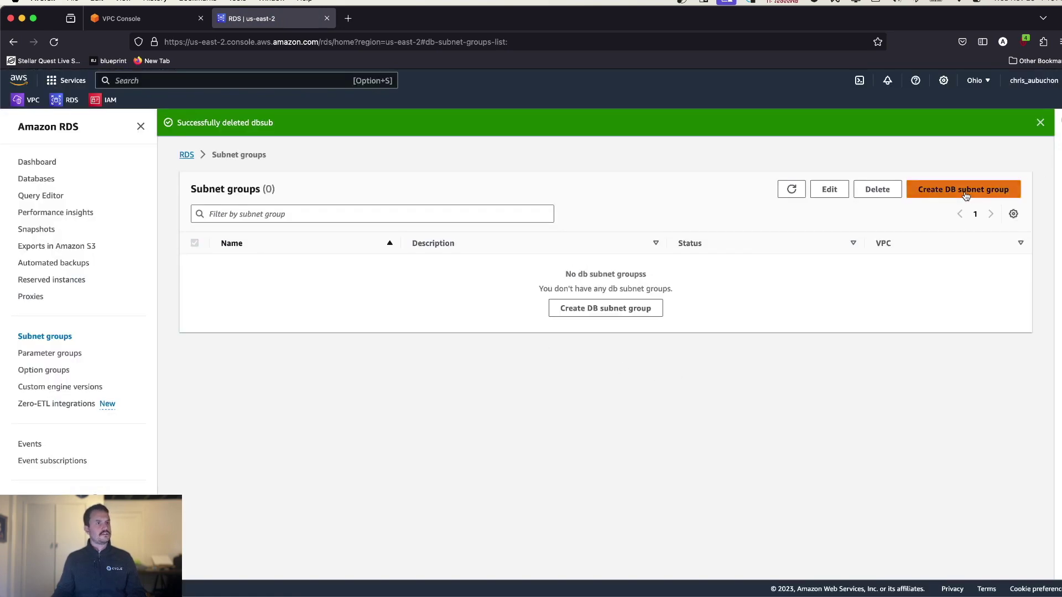
- Start a new DB subnet group named dbsubnet, description 'asdf', in rdsvpc
left_click(965, 193)
left_click(309, 308)
type("db")
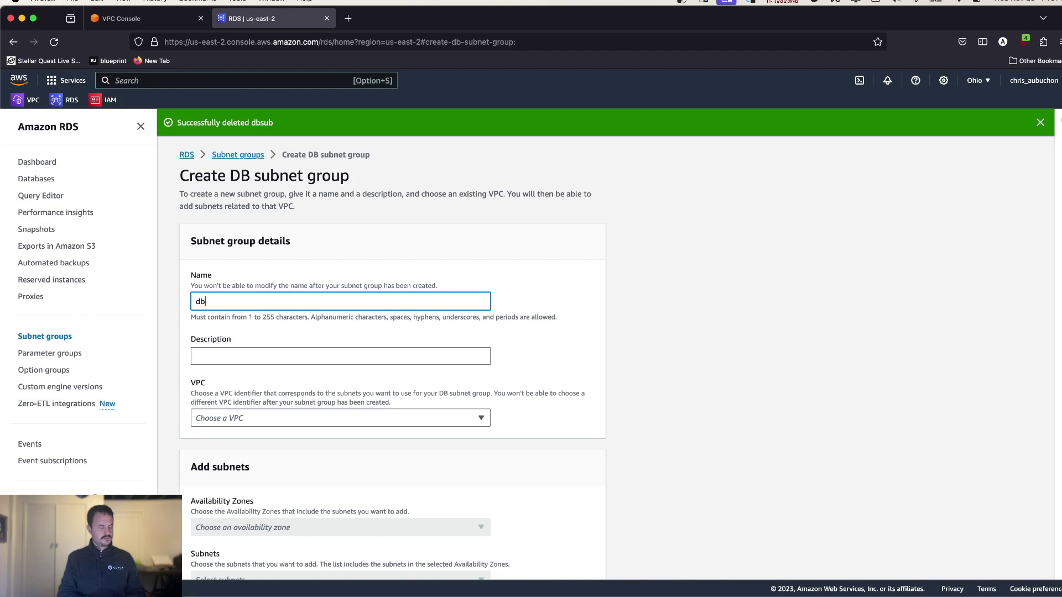
type("subnet")
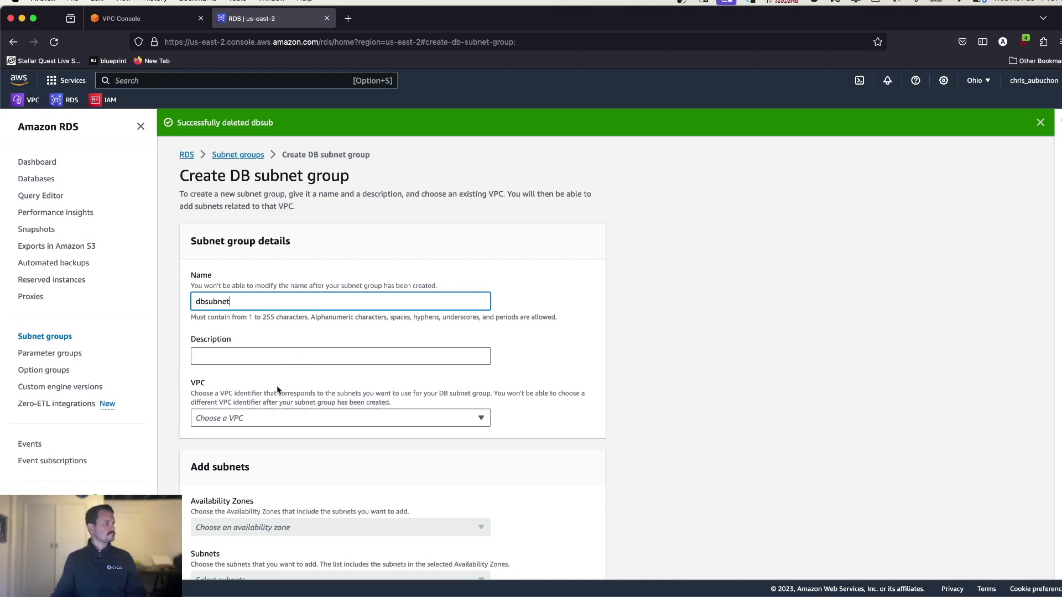
left_click(279, 356)
type("asdf")
left_click(273, 423)
scroll(287, 409, "down", 2)
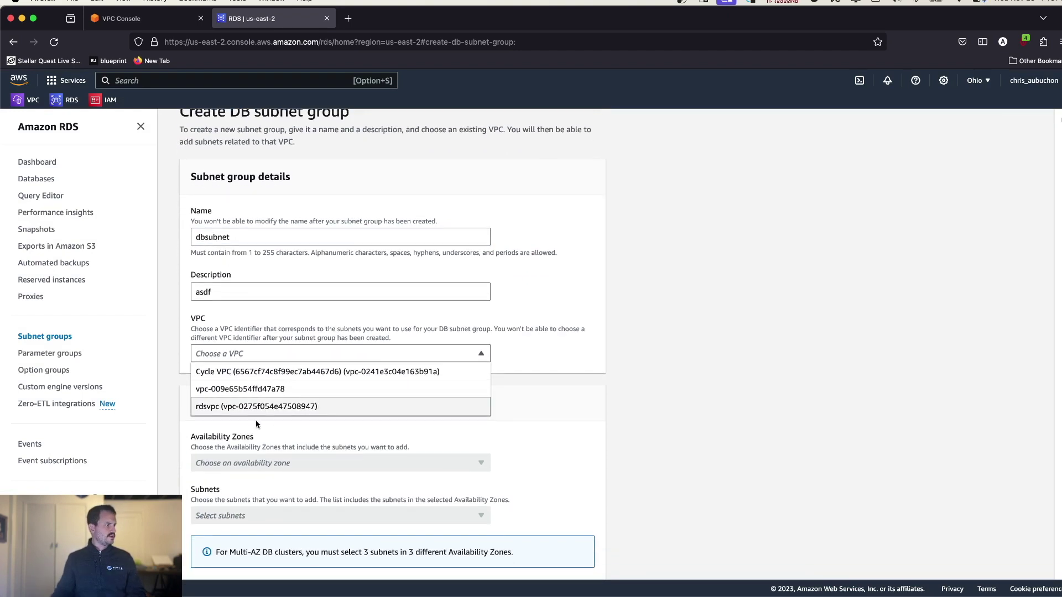
left_click(298, 407)
scroll(298, 404, "down", 3)
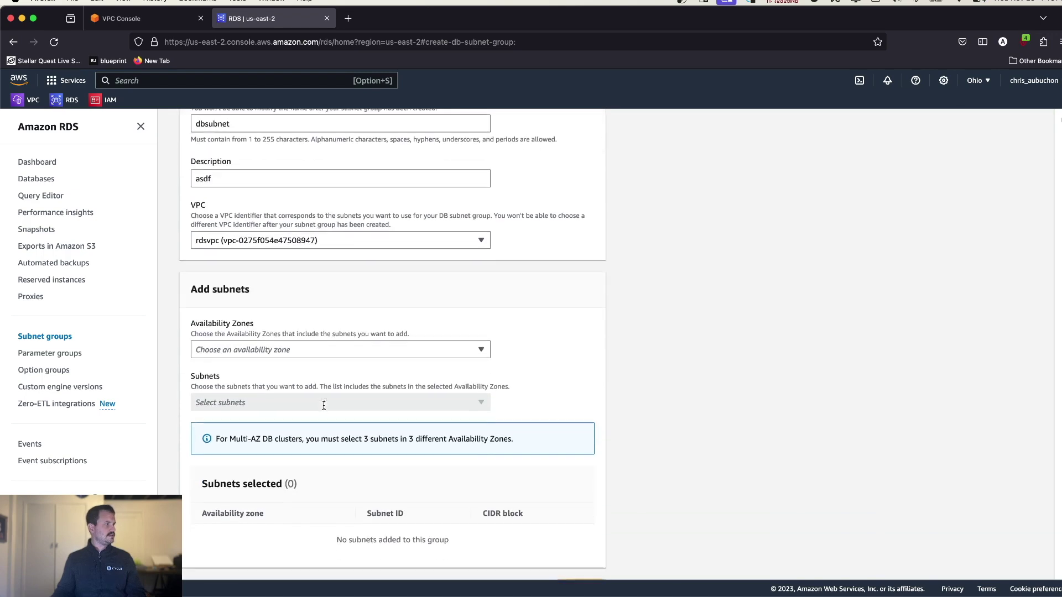
left_click(298, 349)
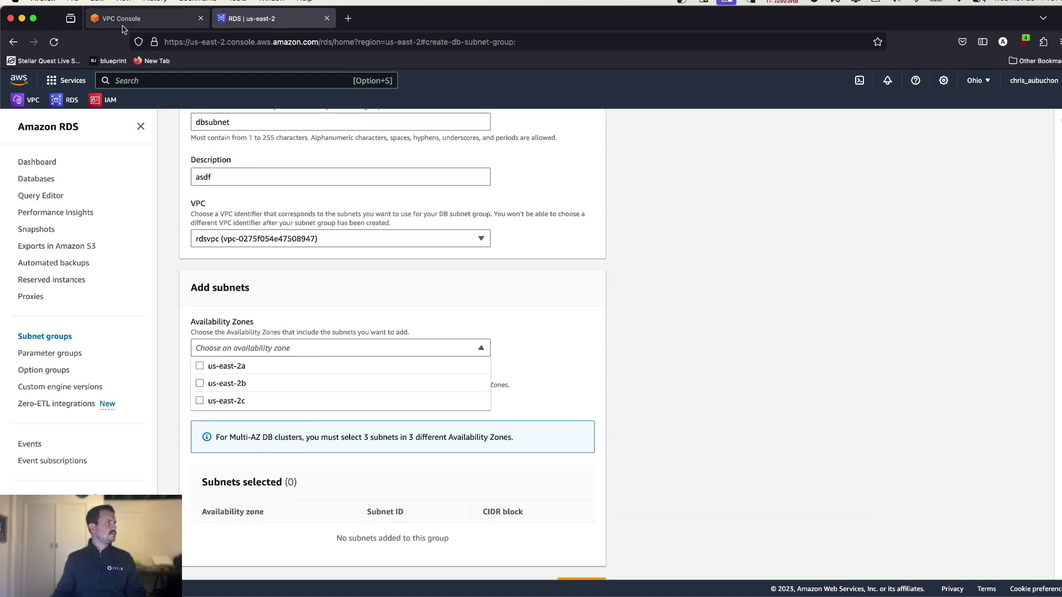
- Check rdsvpc's subnets in the VPC console
left_click(123, 20)
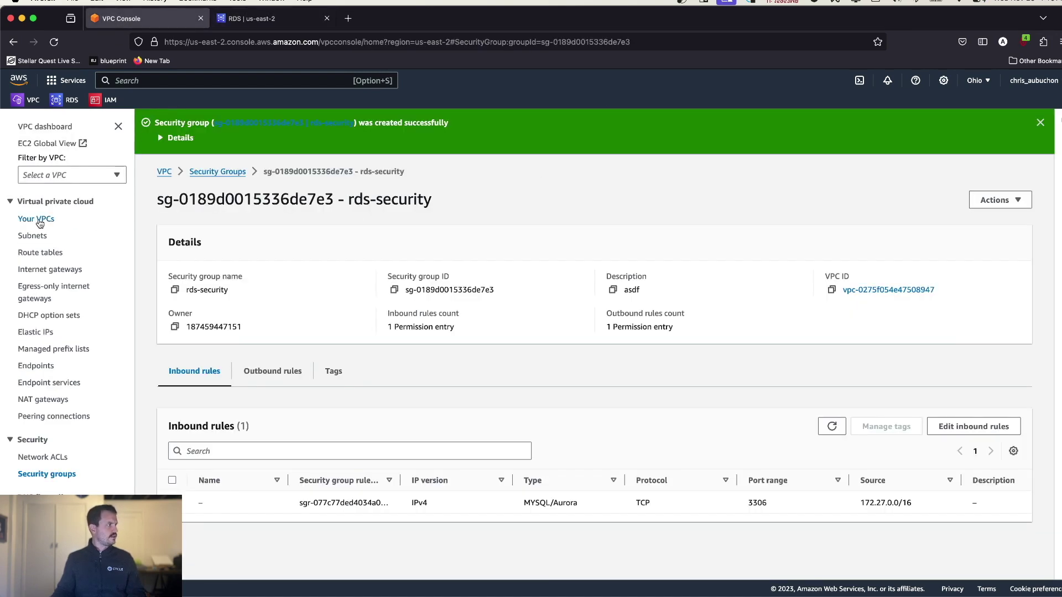
left_click(39, 221)
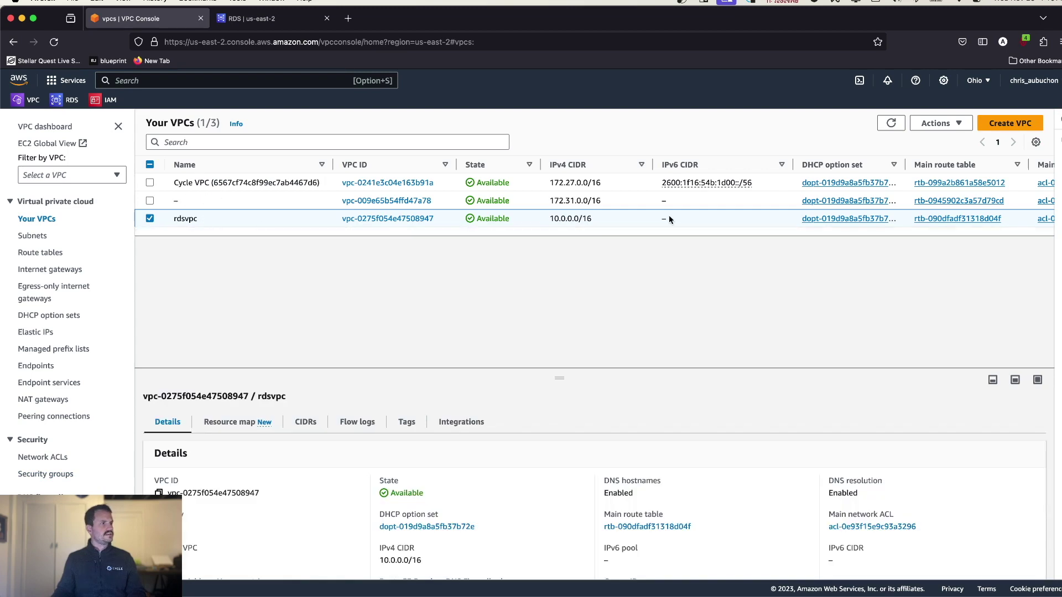
left_click(396, 221)
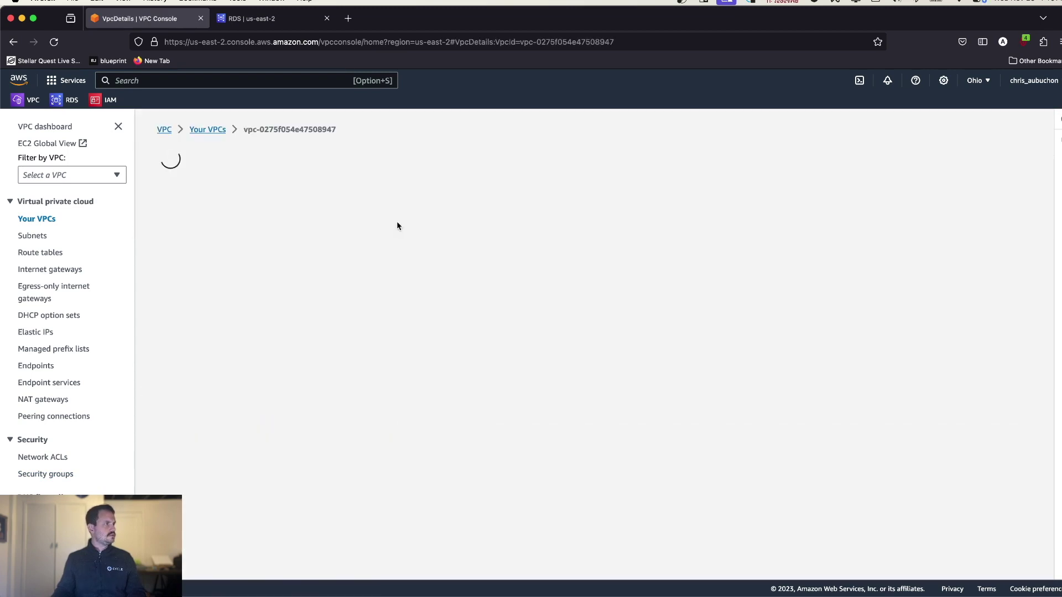
scroll(494, 438, "down", 1)
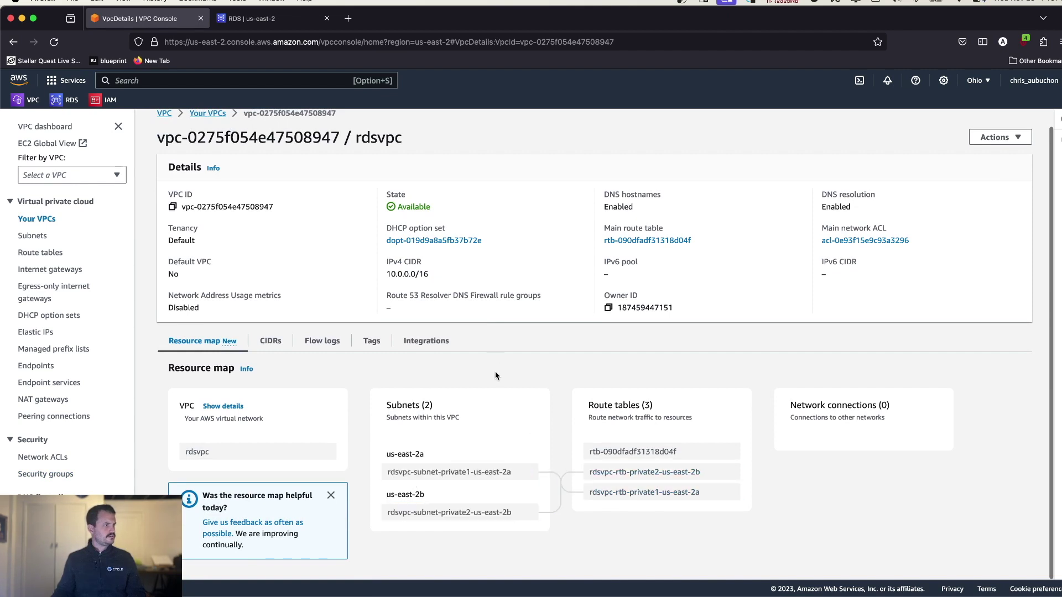
left_click(251, 19)
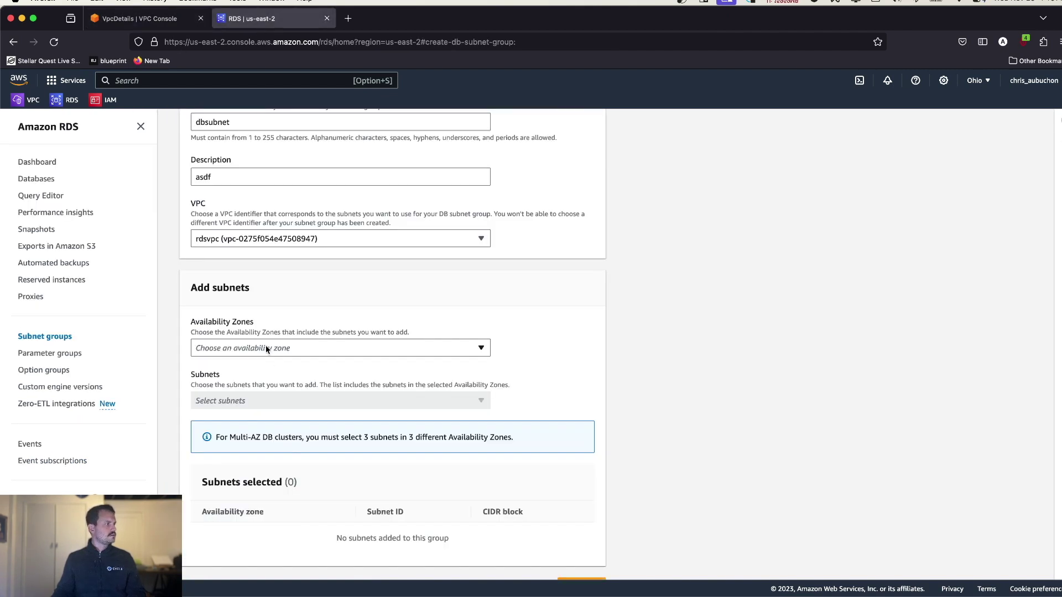
- Add zones us-east-2a and us-east-2b with their two subnets, then create the group
left_click(266, 346)
left_click(224, 366)
left_click(213, 384)
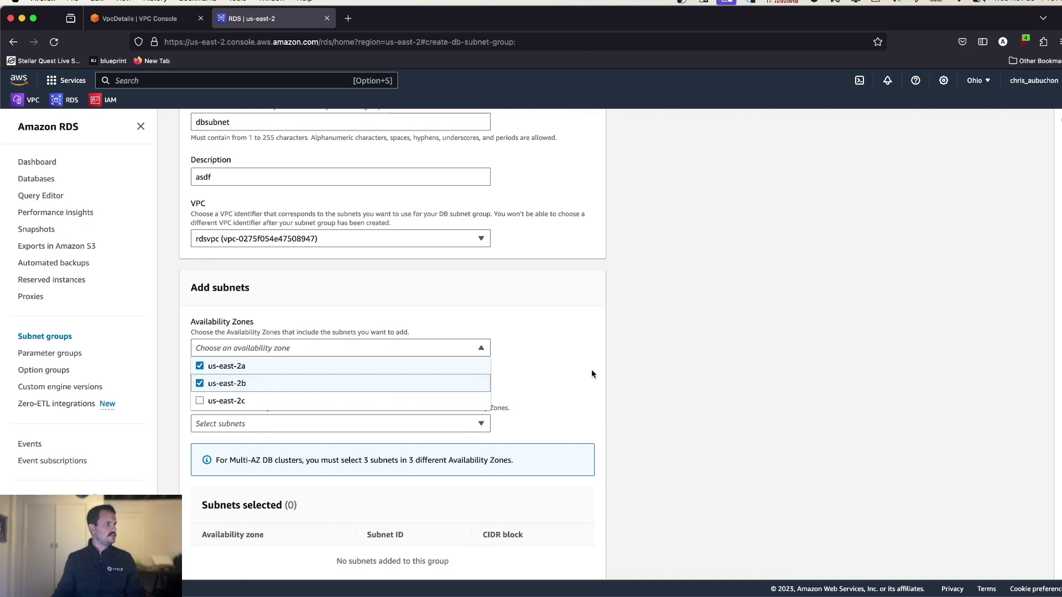
left_click(593, 373)
left_click(362, 429)
left_click(200, 443)
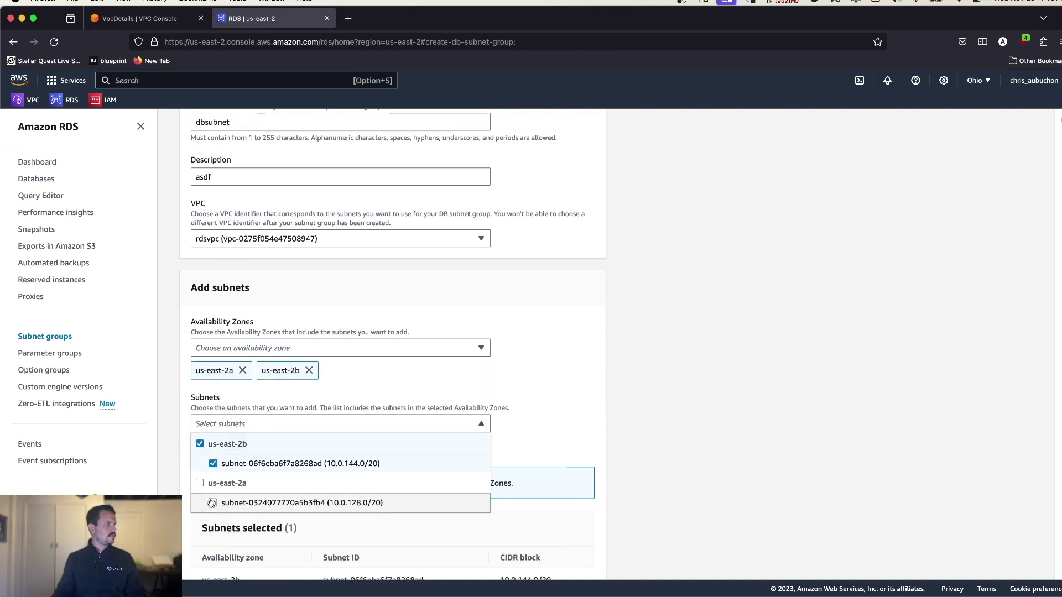
left_click(200, 483)
left_click(552, 407)
scroll(552, 407, "down", 3)
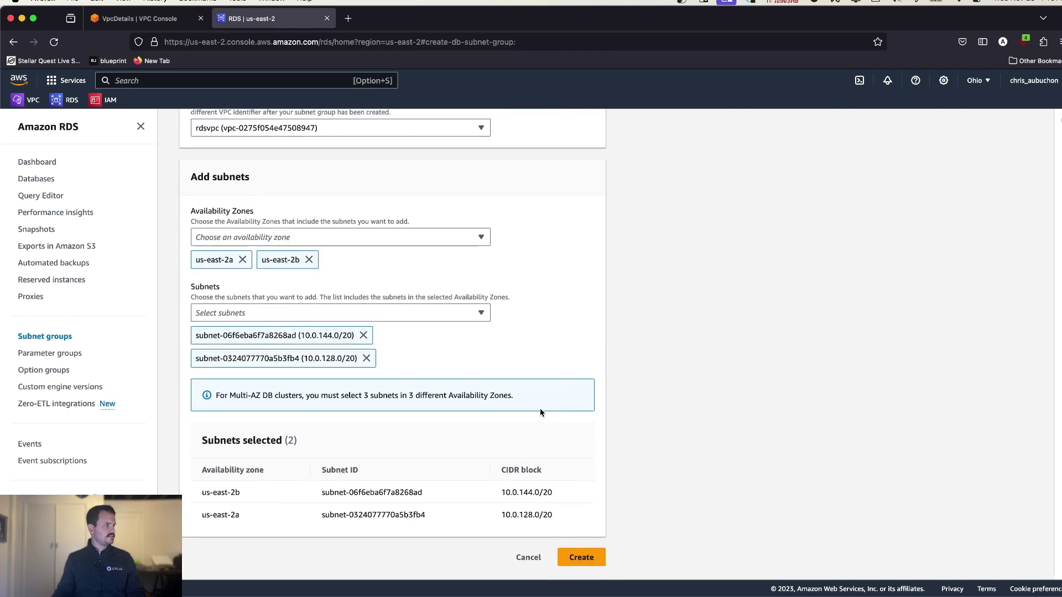
left_click(585, 558)
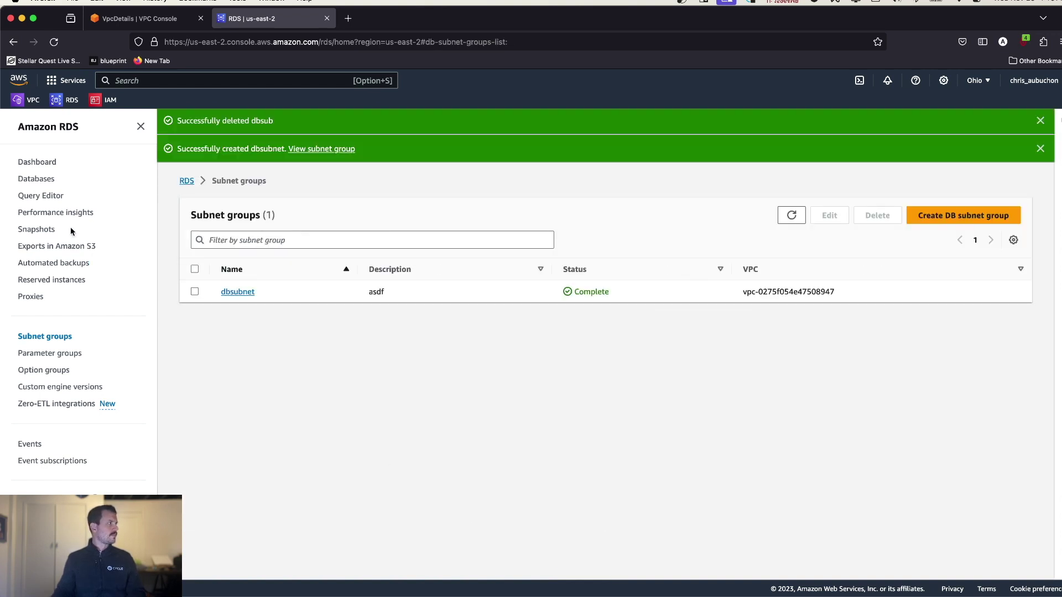
- From the Databases list, begin a MySQL 8.0.33 database using the Free tier template
left_click(44, 179)
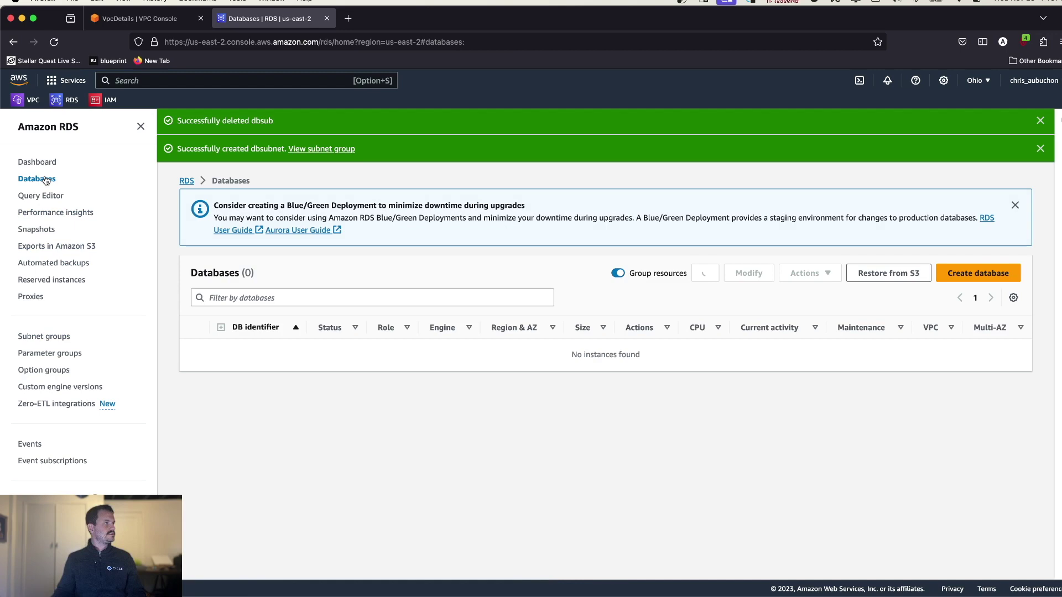
left_click(965, 276)
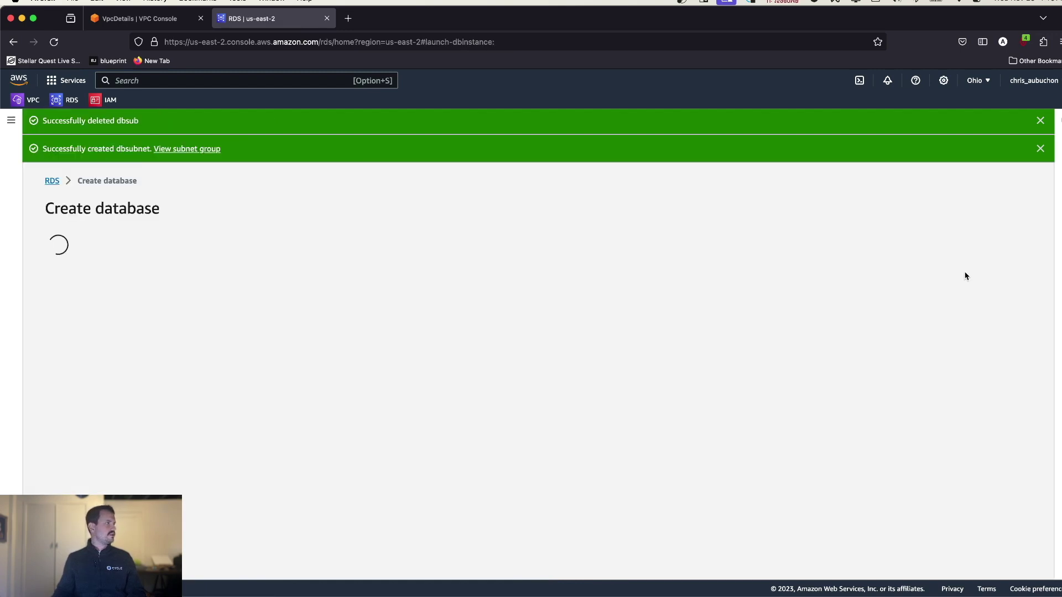
scroll(191, 344, "down", 4)
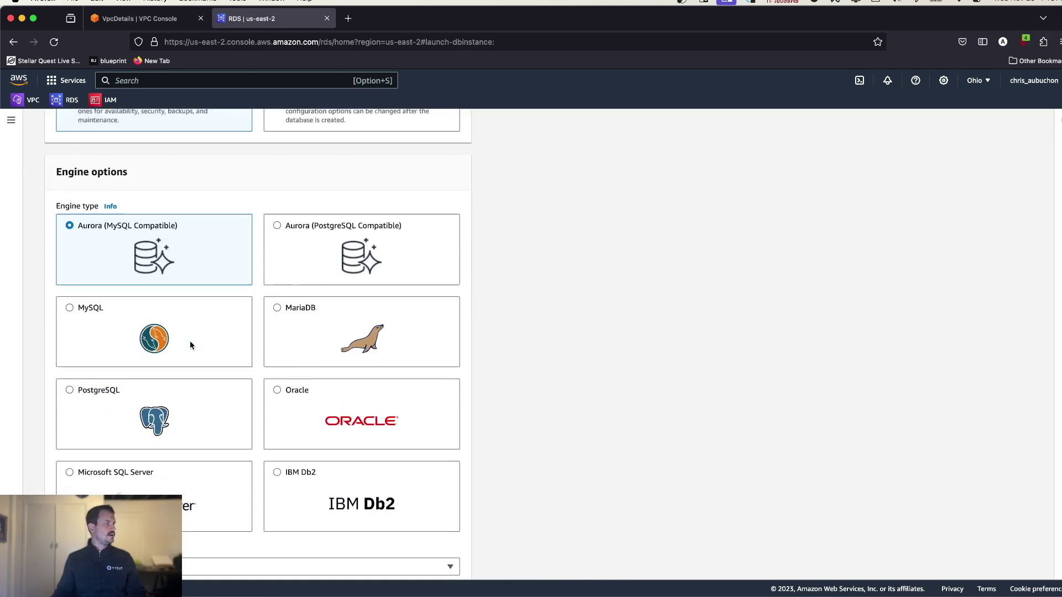
left_click(190, 332)
scroll(265, 309, "down", 5)
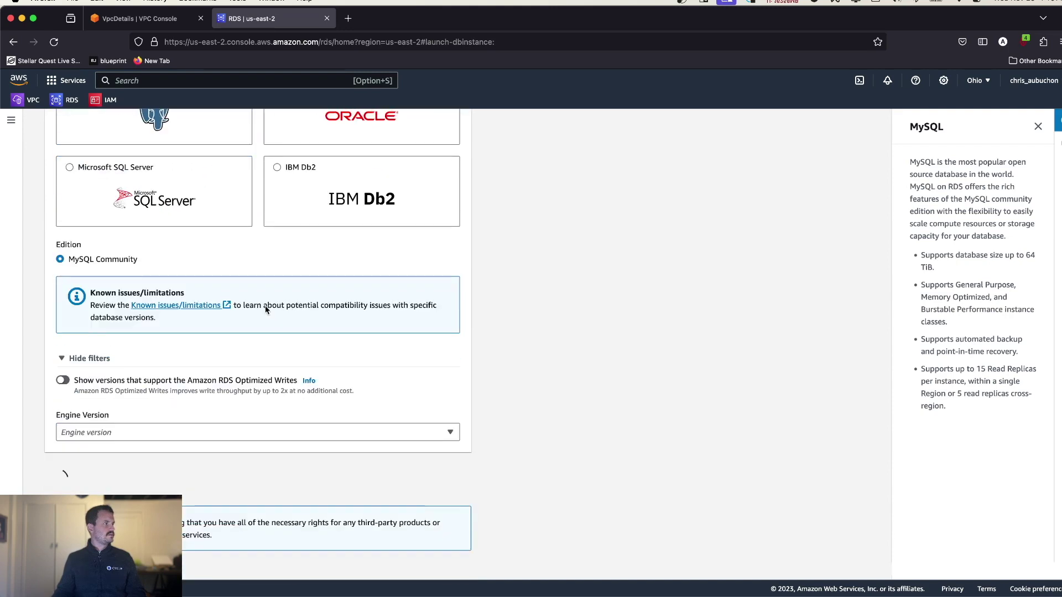
scroll(198, 357, "down", 5)
scroll(198, 358, "up", 8)
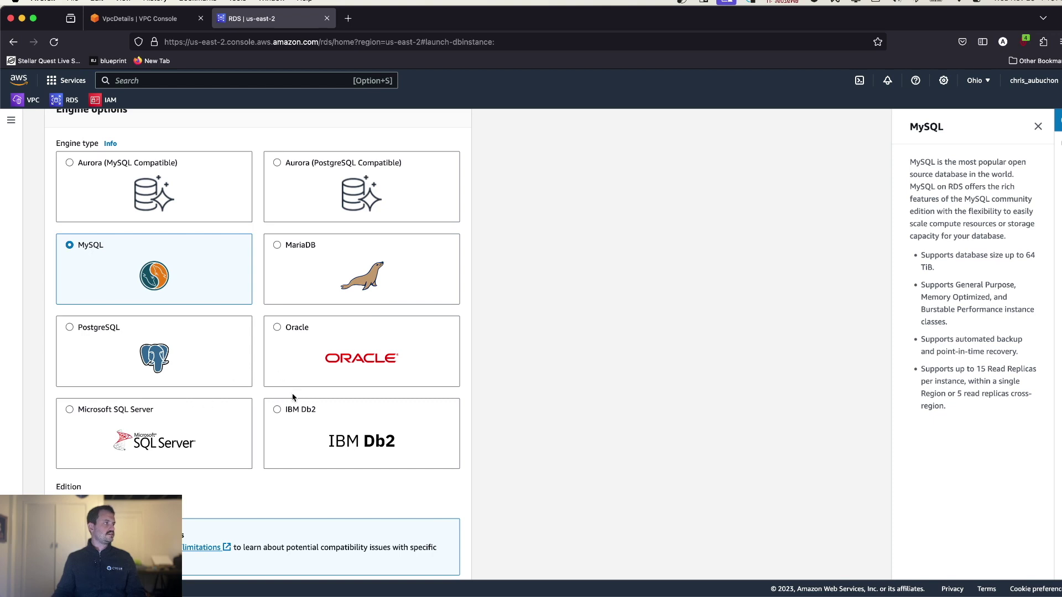
scroll(334, 459, "down", 6)
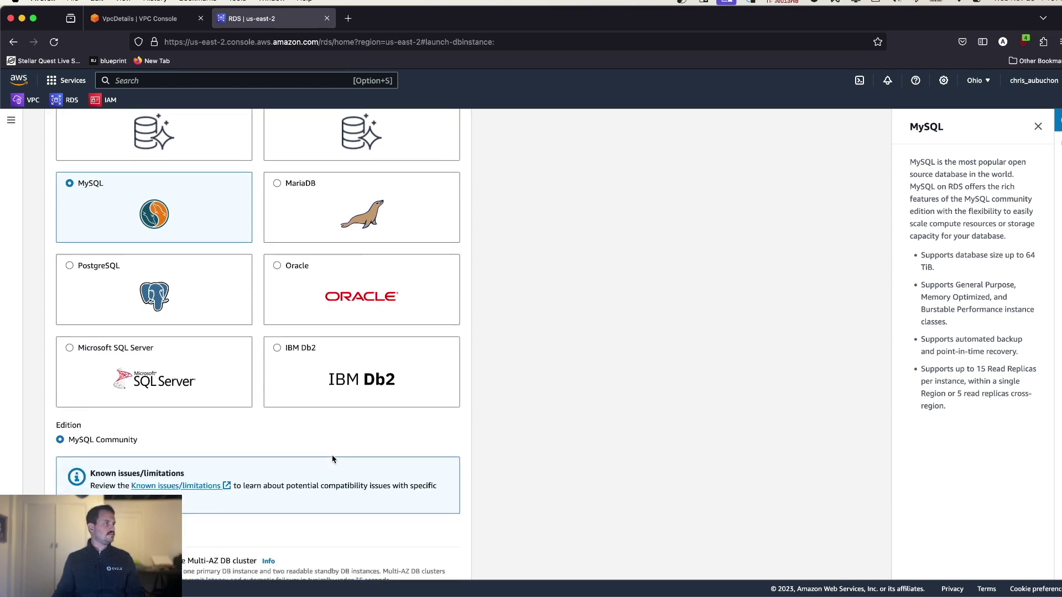
scroll(329, 463, "down", 2)
left_click(376, 378)
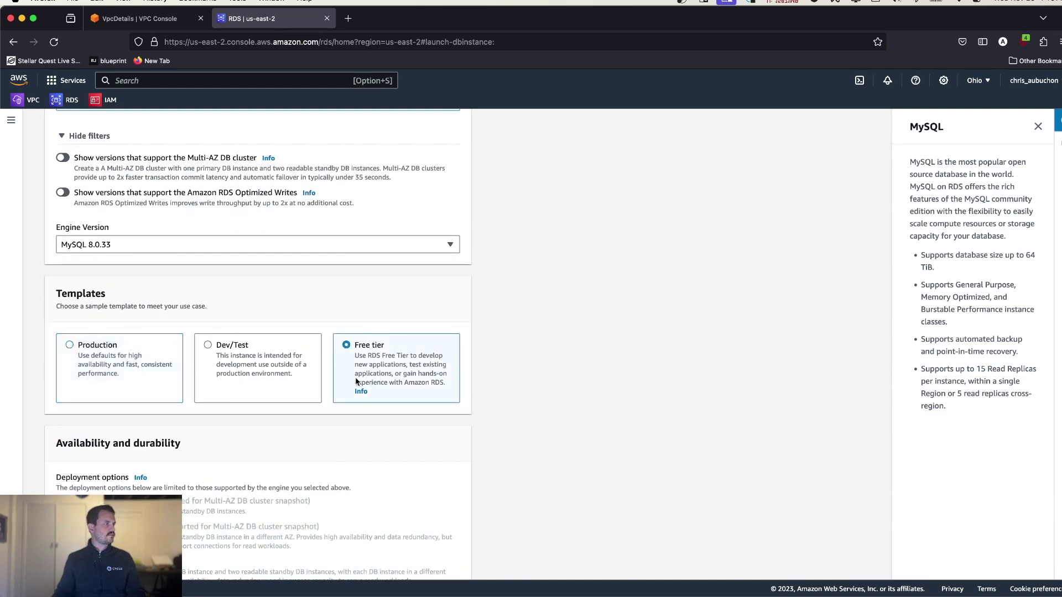
scroll(267, 460, "down", 5)
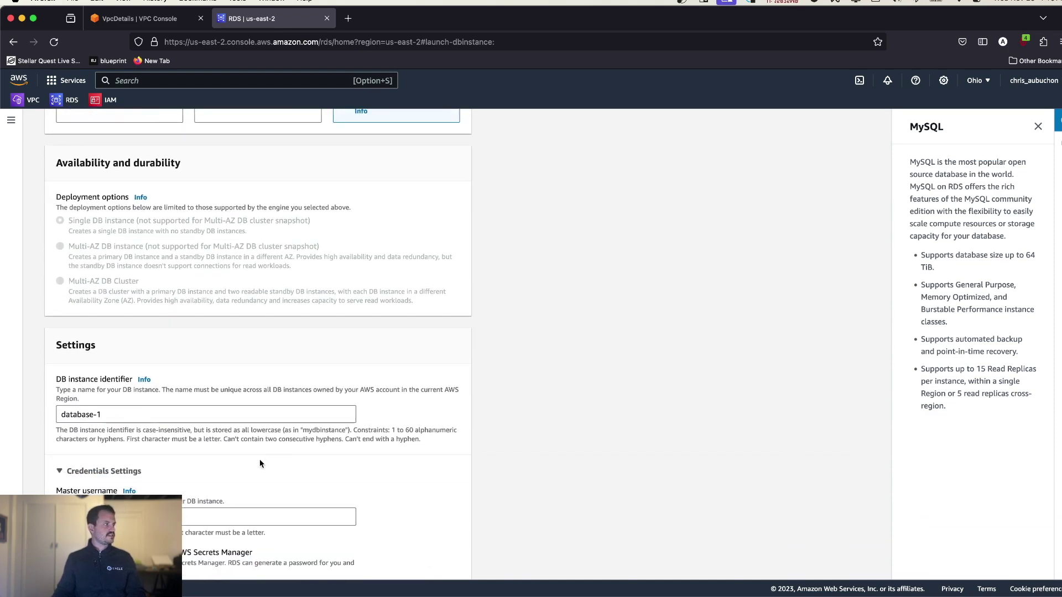
- Replace the default database-1 DB instance identifier with db
left_click_drag(127, 416, 26, 409)
type("db")
key("super+a")
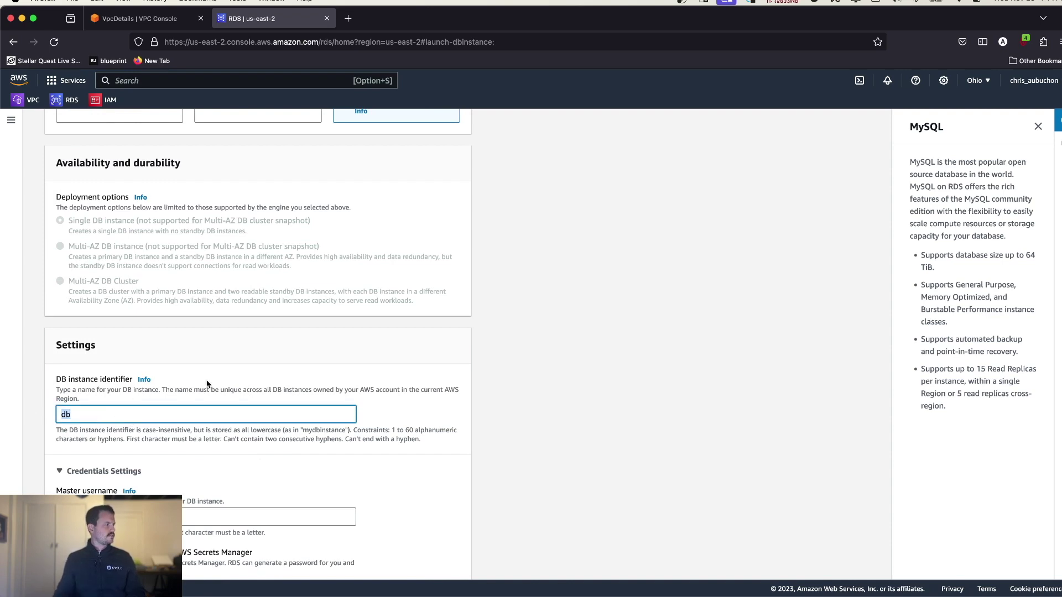
scroll(206, 386, "down", 2)
scroll(207, 385, "down", 3)
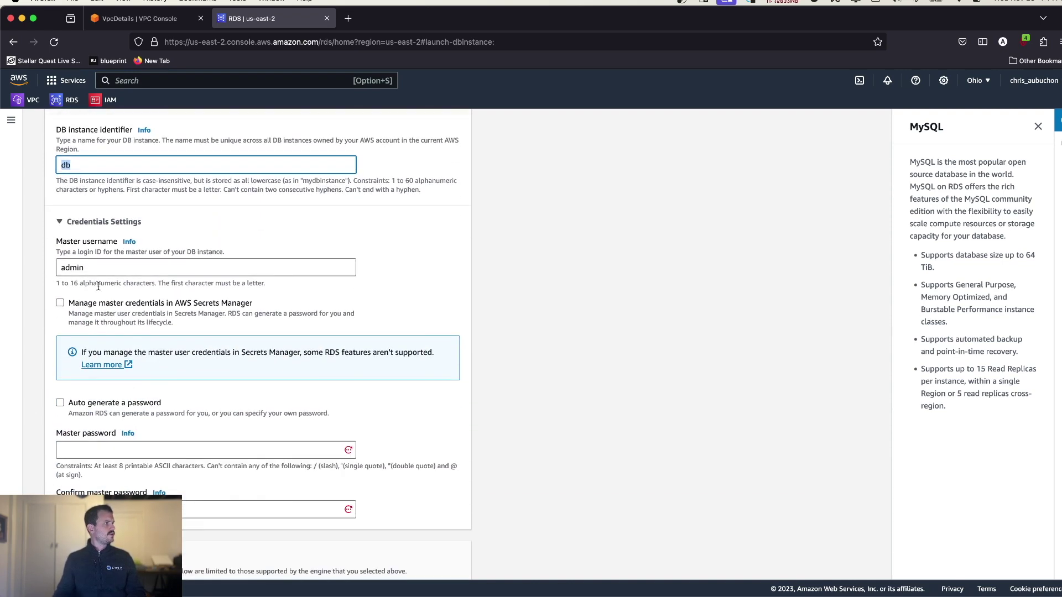
- Enter the master password and confirm it, scrolling on to Connectivity
left_click(81, 445)
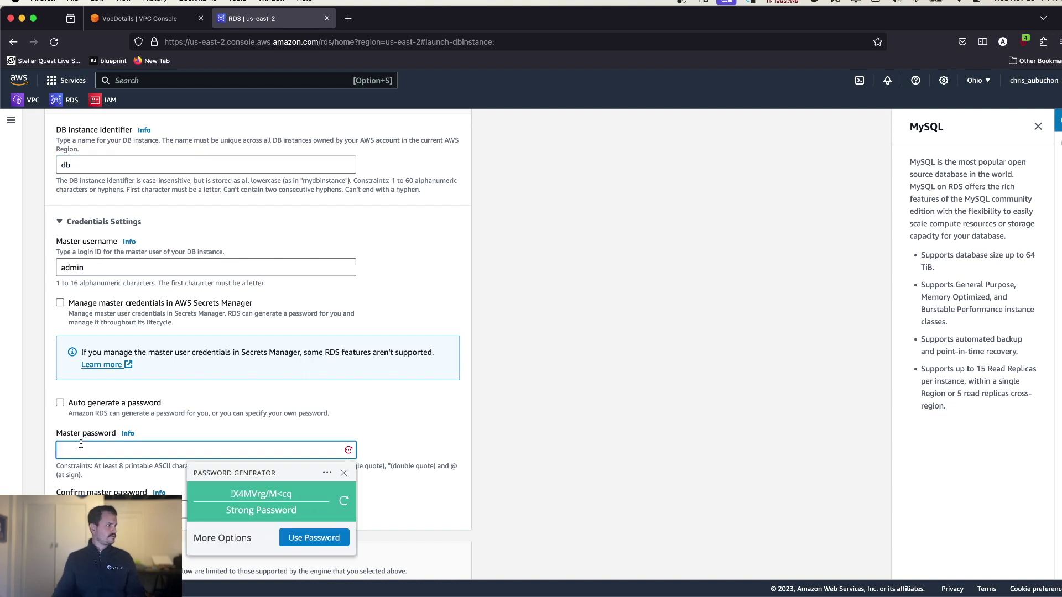
type("•••••")
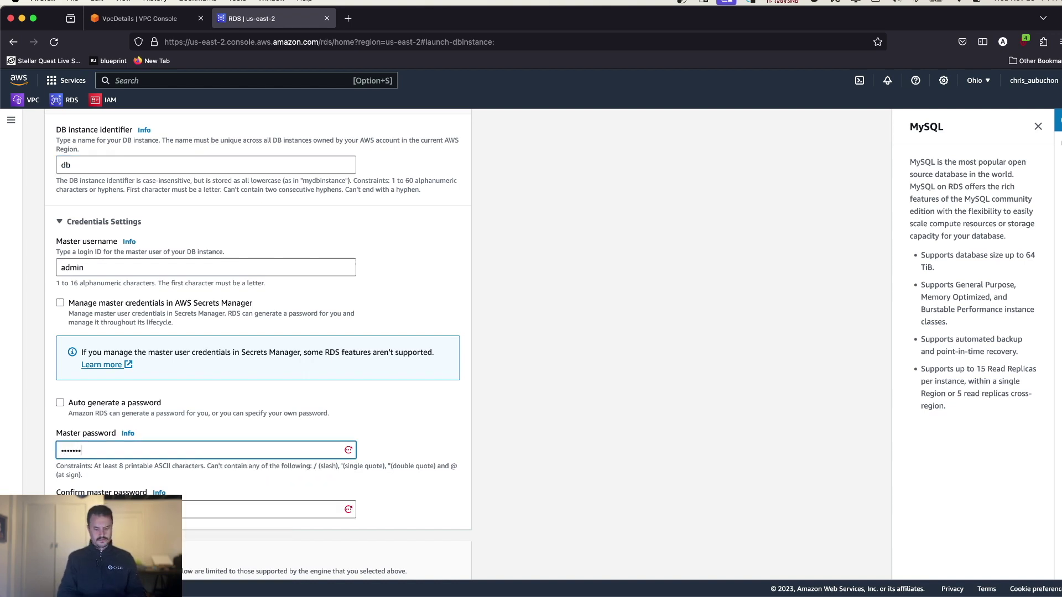
type("•")
key("Tab")
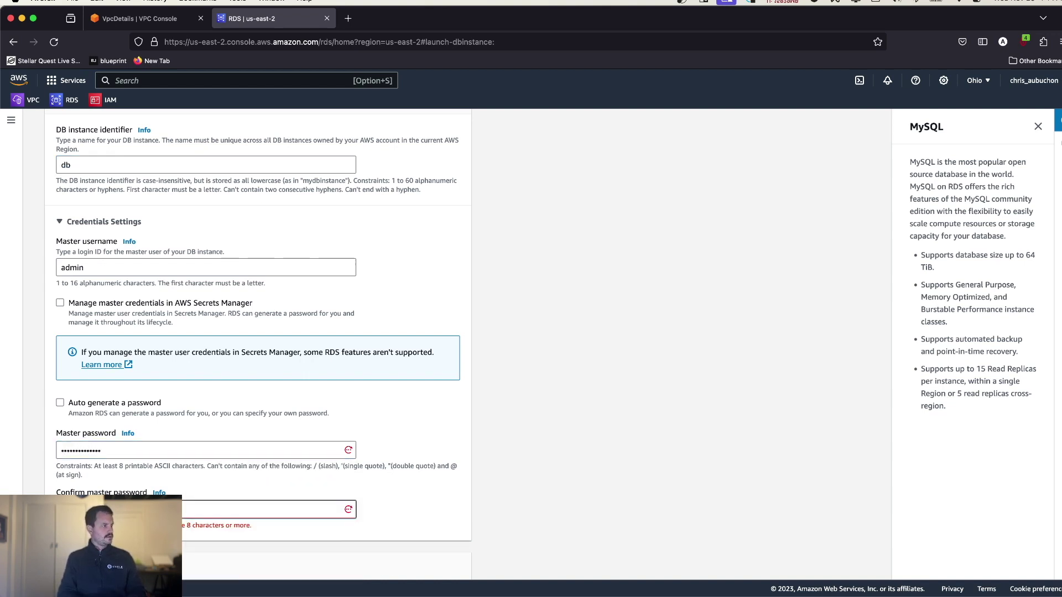
type("•••")
scroll(206, 393, "up", 3)
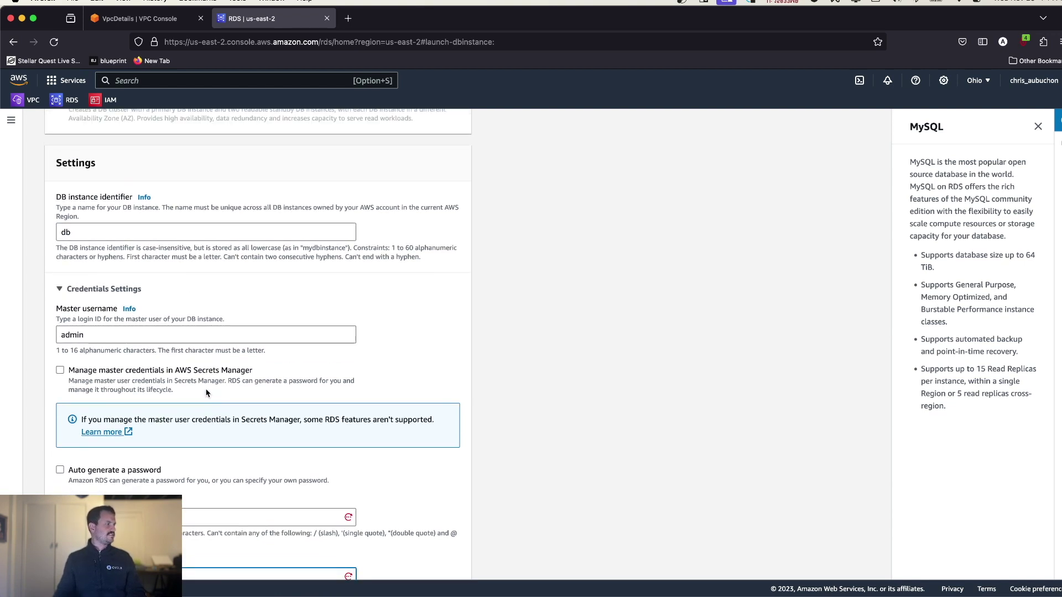
scroll(207, 393, "down", 2)
scroll(387, 440, "down", 7)
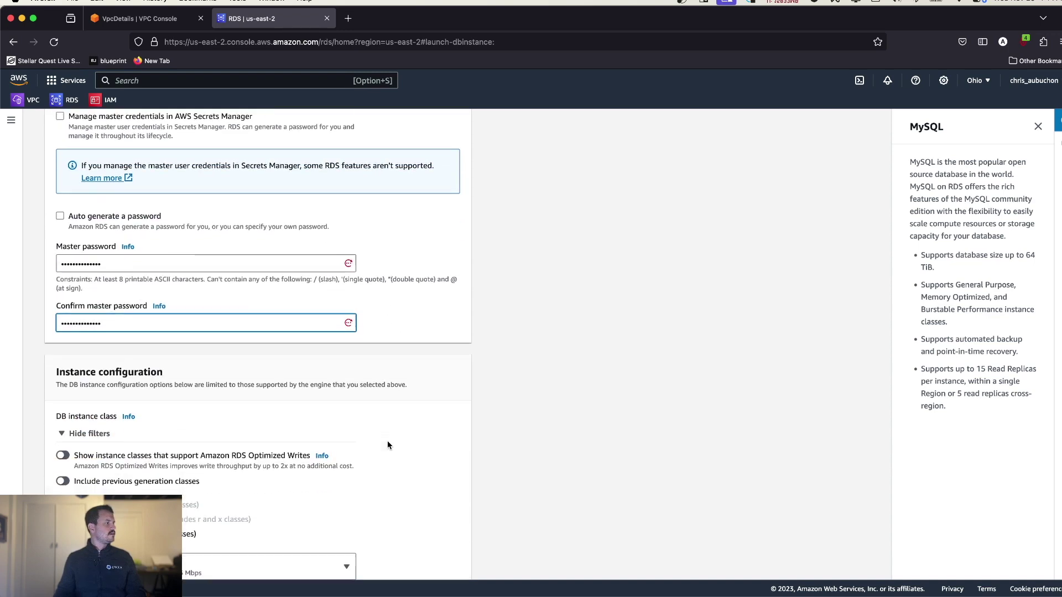
scroll(387, 441, "down", 7)
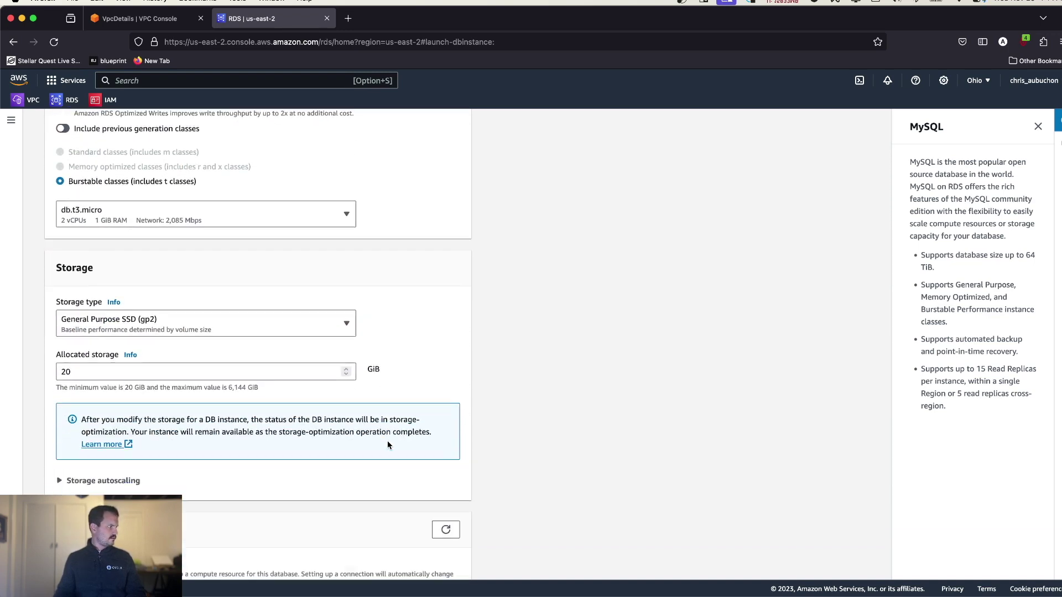
scroll(388, 442, "down", 2)
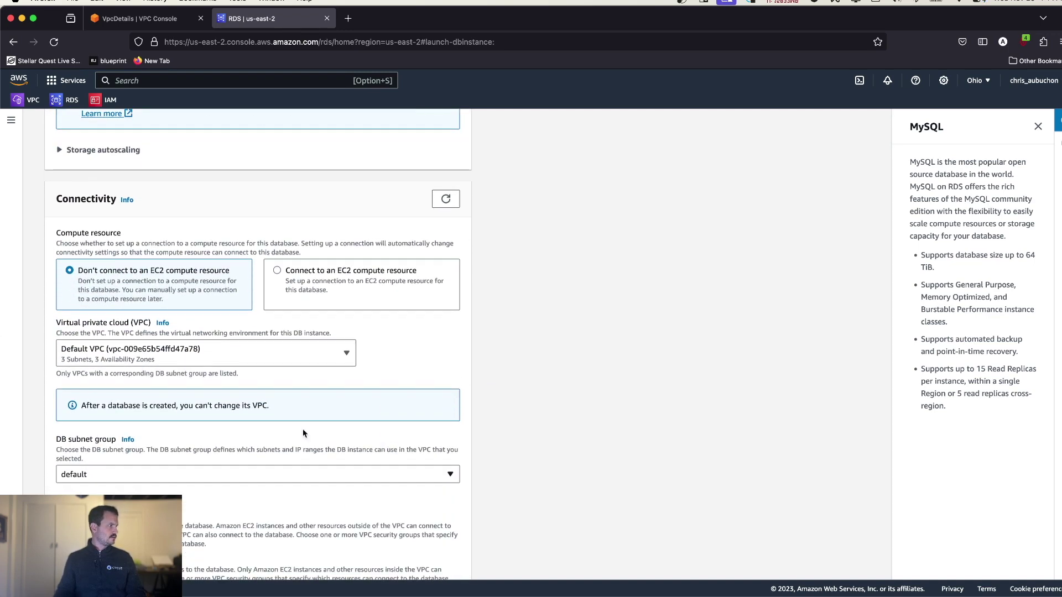
- Put the database in the rdsvpc VPC with the dbsubnet DB subnet group
left_click(136, 352)
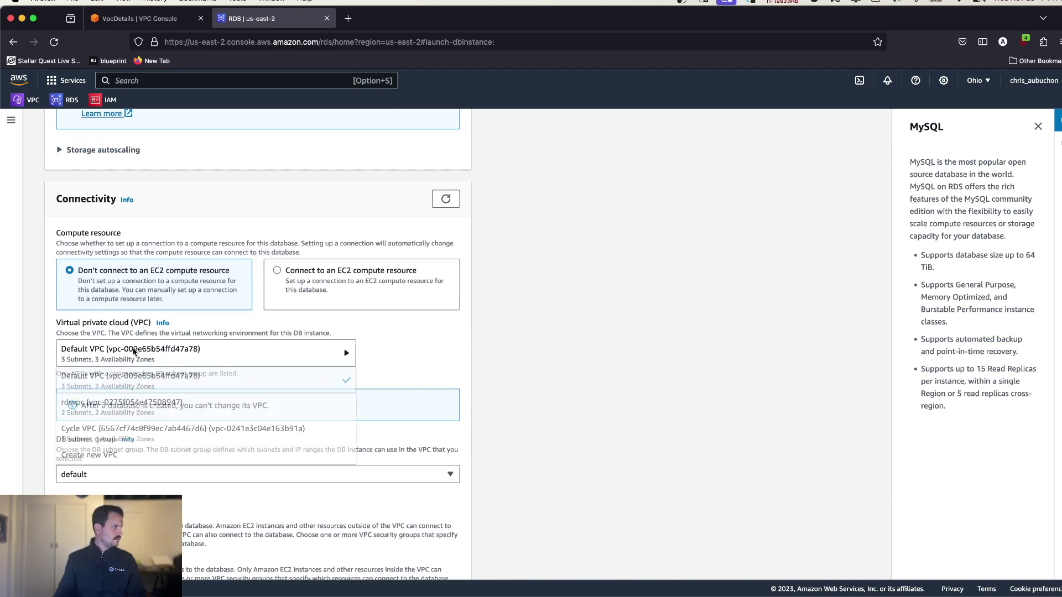
left_click(141, 406)
scroll(164, 404, "down", 2)
left_click(178, 369)
left_click(148, 394)
scroll(197, 428, "down", 1)
scroll(197, 428, "down", 2)
scroll(227, 376, "down", 2)
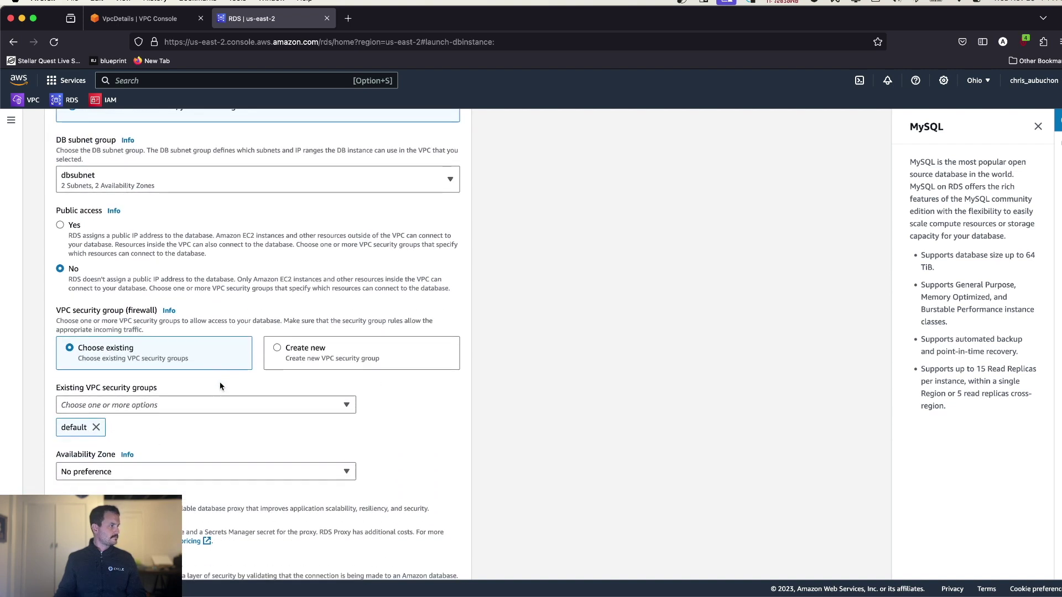
- Select rds-security and remove default security groups, then review the 14.71 USD monthly estimate
left_click(182, 406)
left_click(66, 441)
left_click(65, 459)
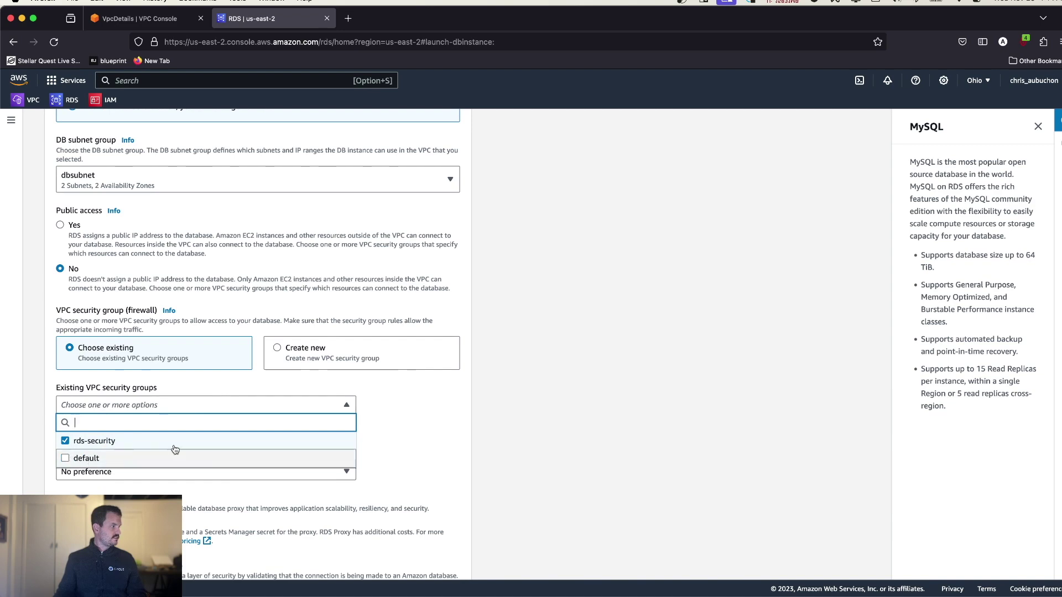
left_click(412, 451)
scroll(387, 445, "down", 2)
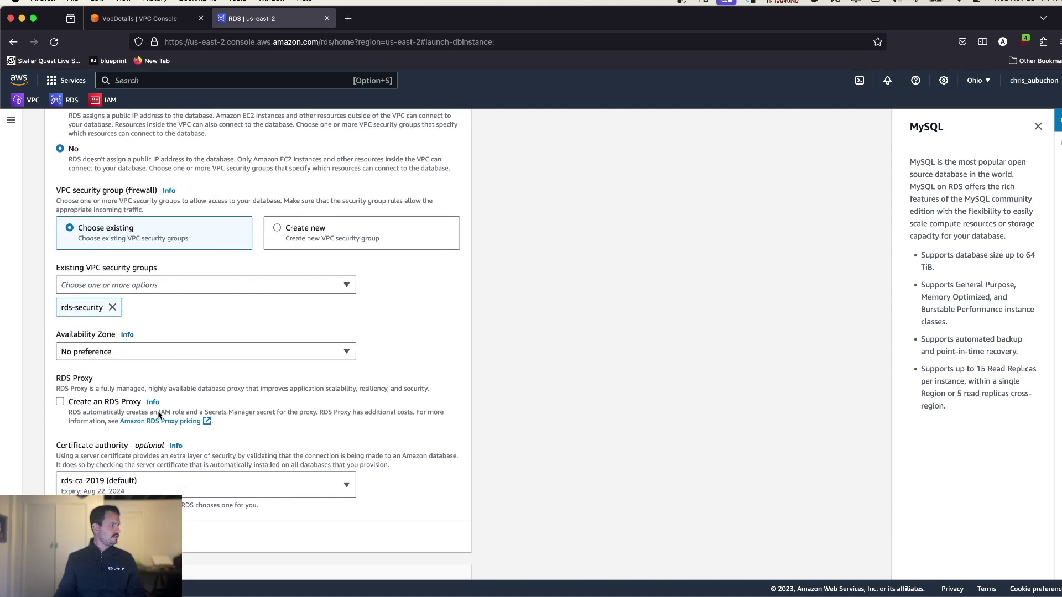
scroll(163, 419, "down", 1)
scroll(379, 446, "down", 2)
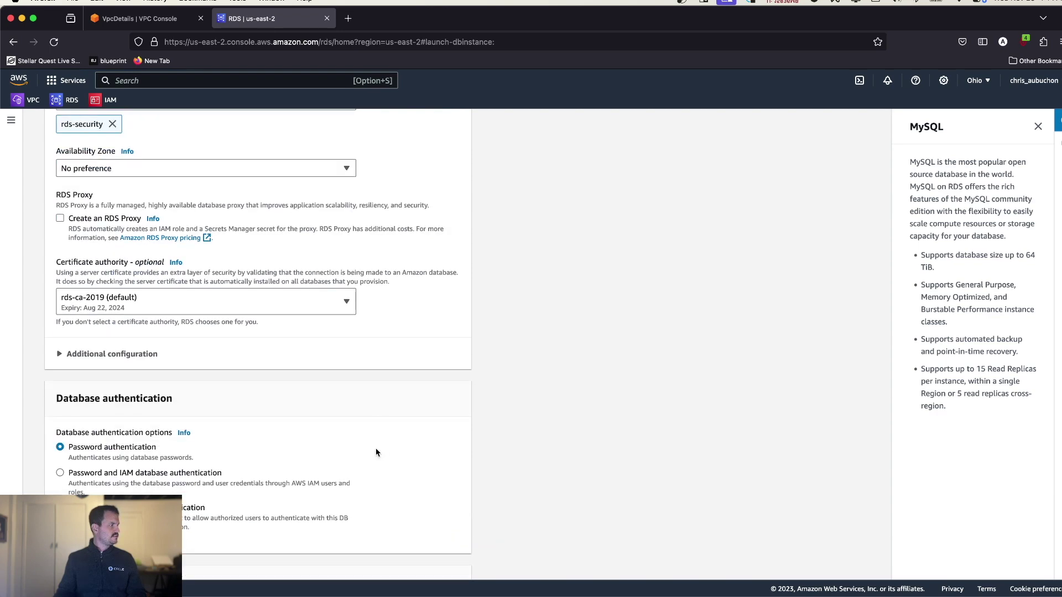
scroll(274, 367, "down", 1)
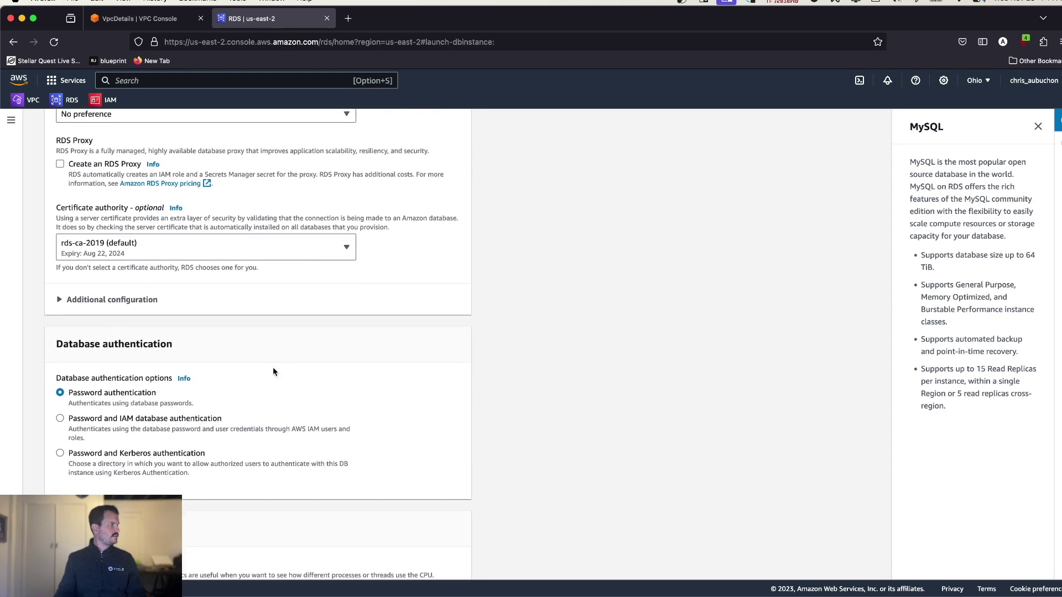
scroll(273, 368, "down", 2)
scroll(249, 357, "down", 1)
scroll(247, 356, "down", 1)
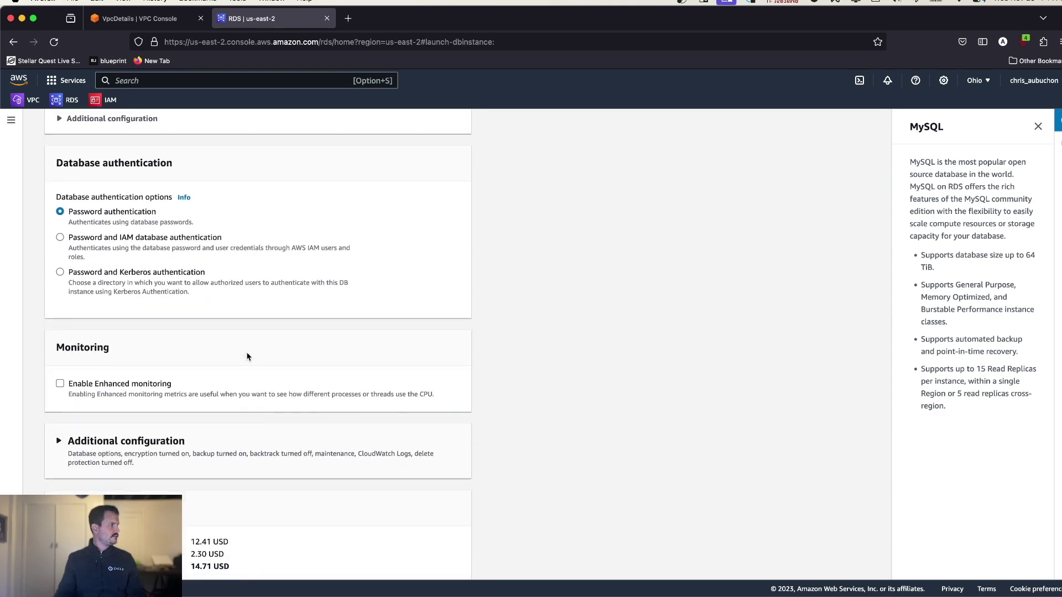
scroll(248, 356, "down", 5)
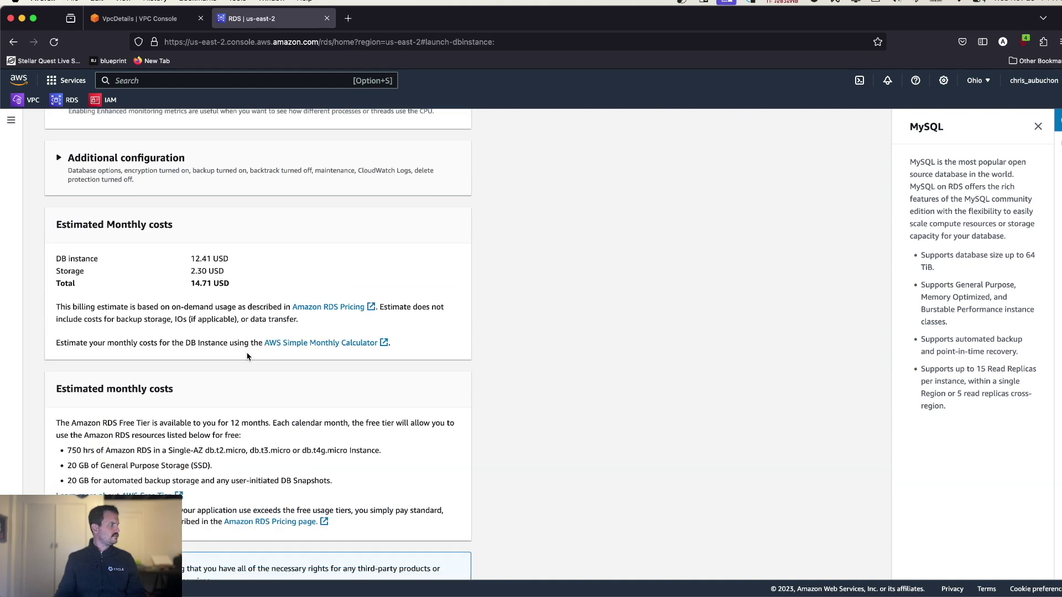
scroll(247, 356, "up", 1)
scroll(288, 362, "down", 4)
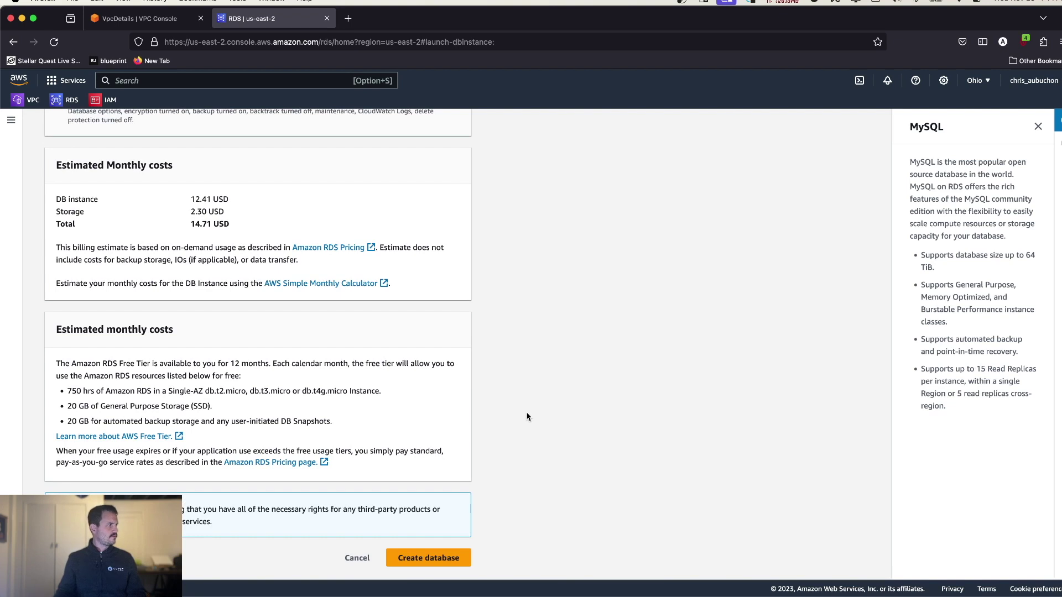
- Create the db database and dismiss the Suggested add-ons dialog
left_click(431, 559)
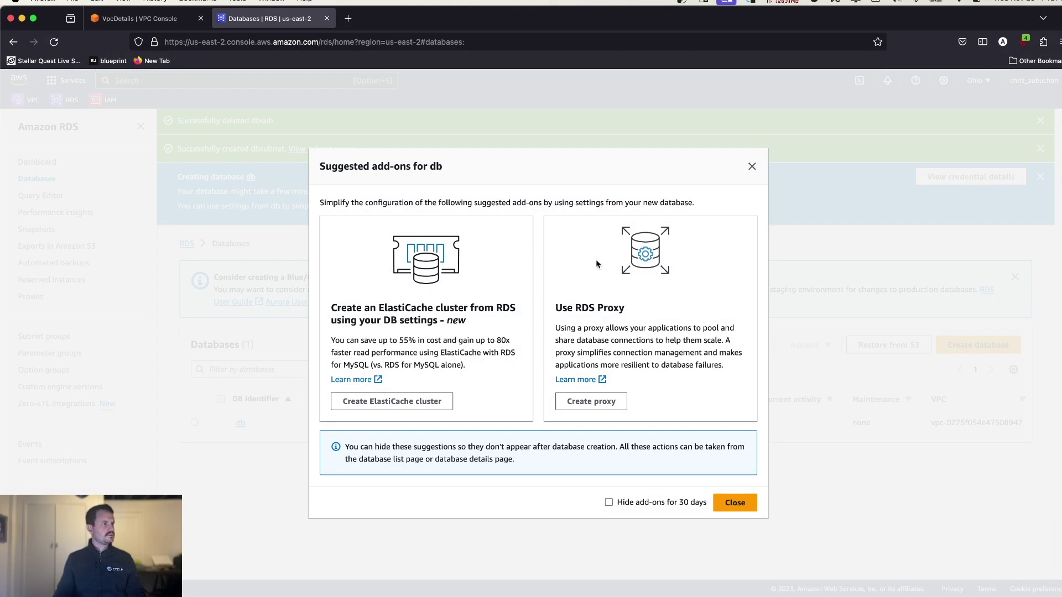
left_click_drag(555, 310, 634, 350)
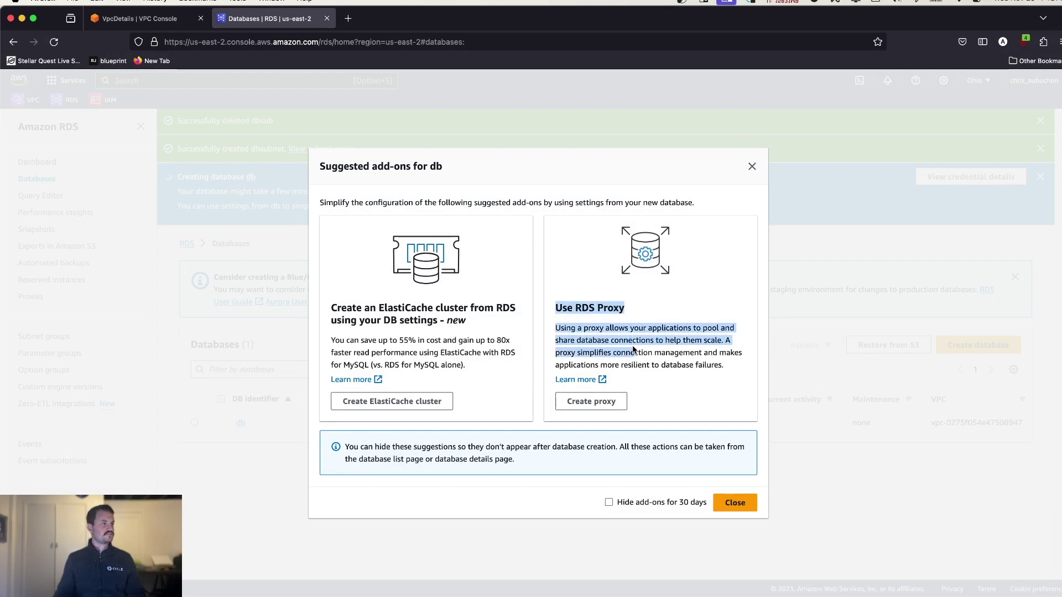
left_click(635, 348)
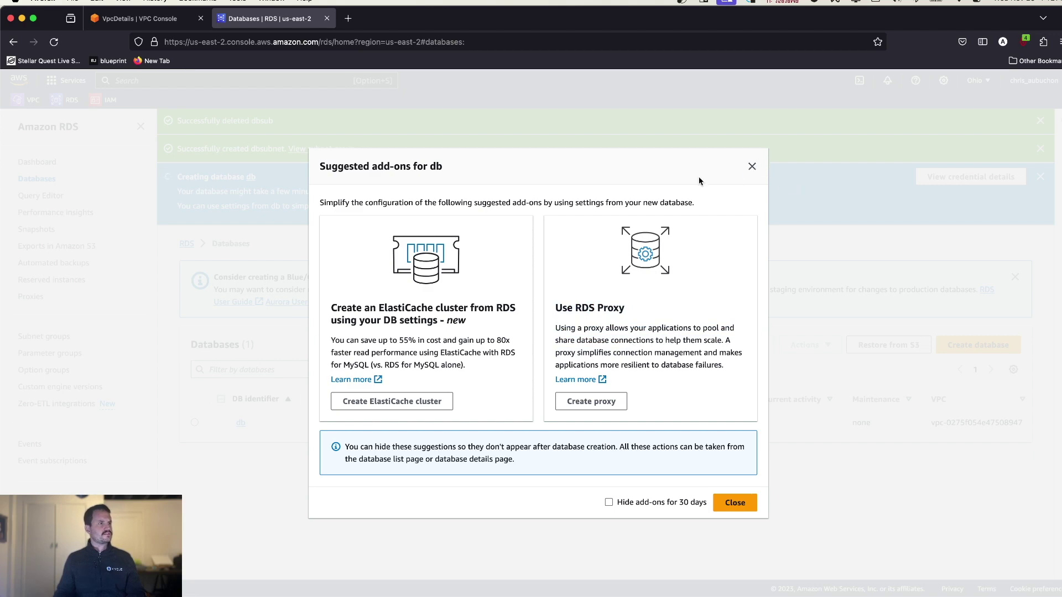
left_click(751, 166)
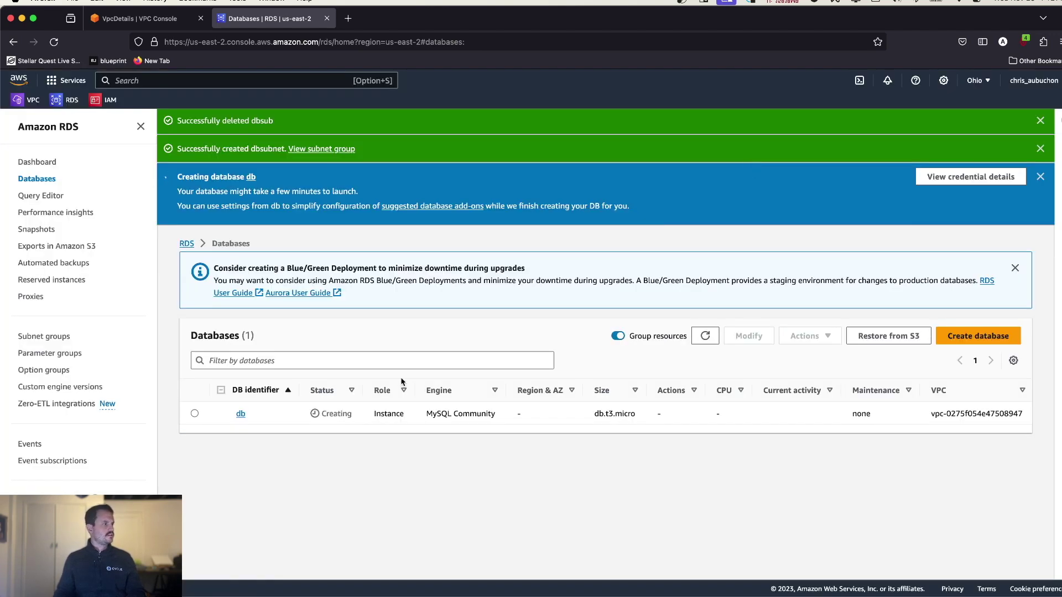
- Return to the VPC console's Your VPCs list, then move to the Cycle Portal desktop
left_click(119, 21)
scroll(504, 441, "up", 1)
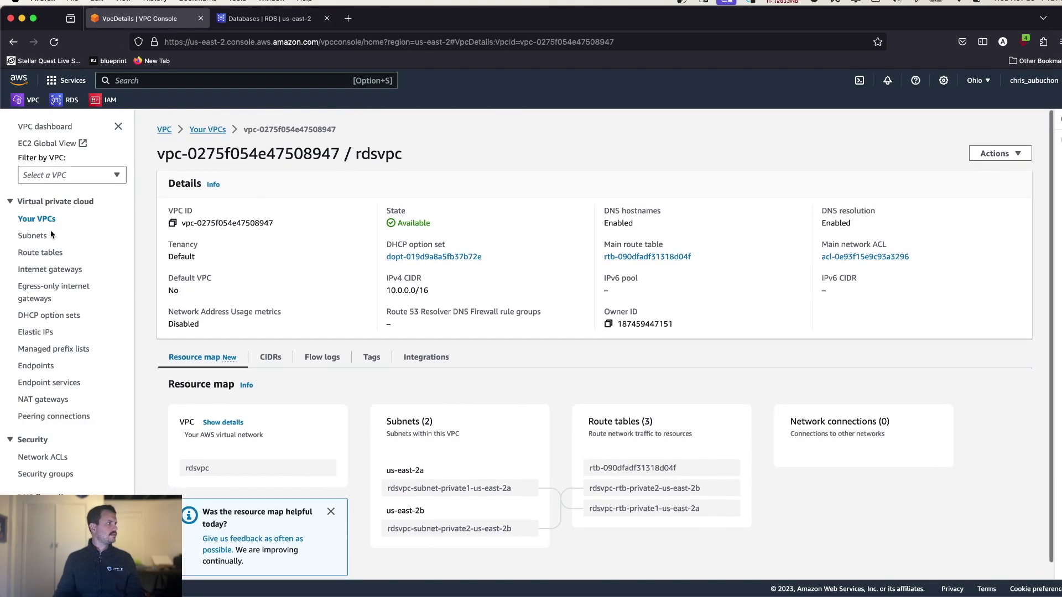
left_click(37, 219)
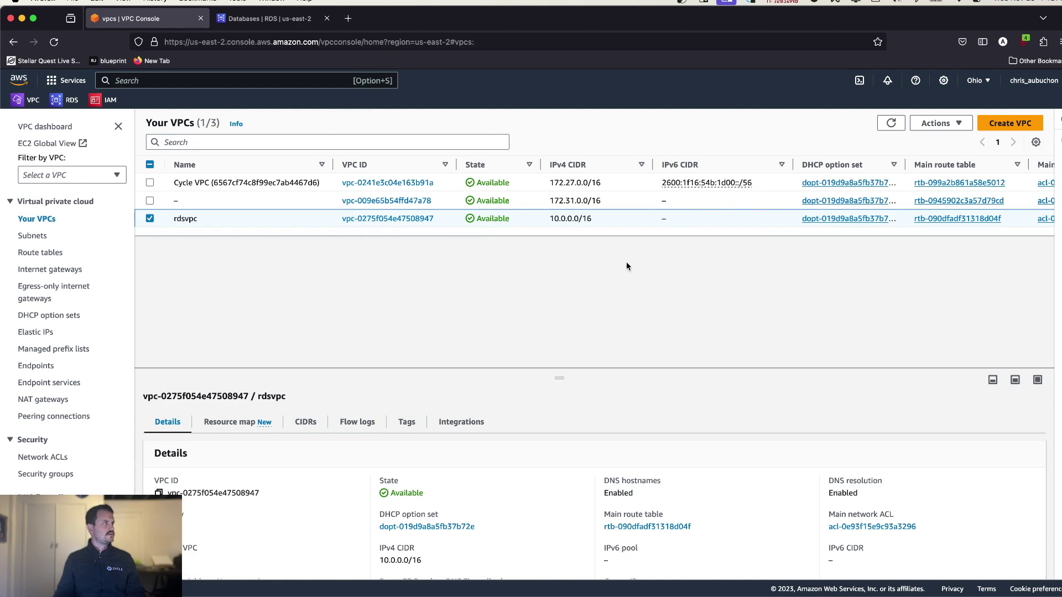
key("ctrl+Left")
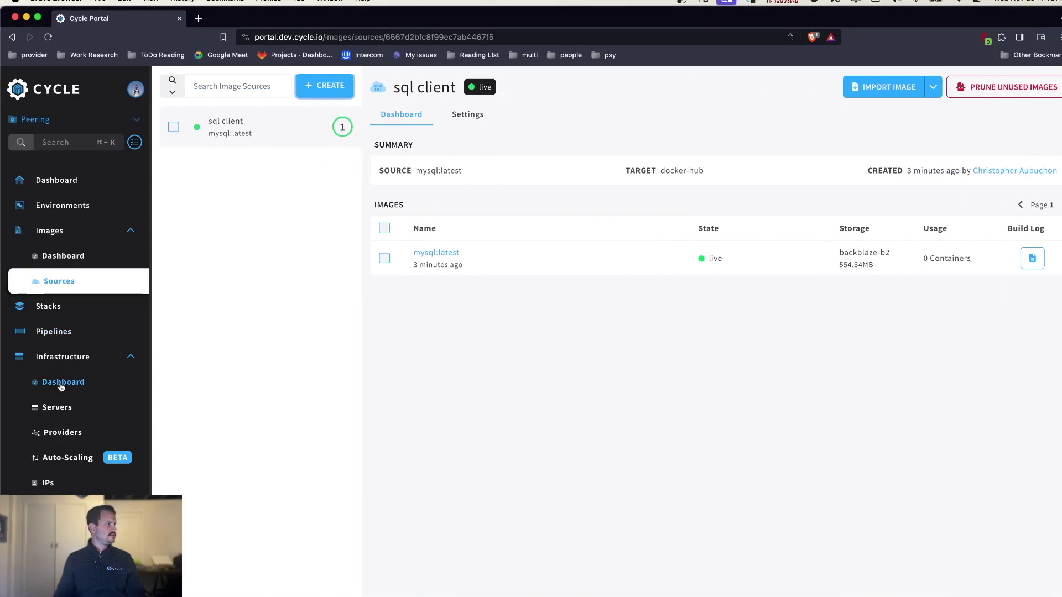
- From the Environments page, create an environment called 'demo' on the production cluster
left_click(54, 408)
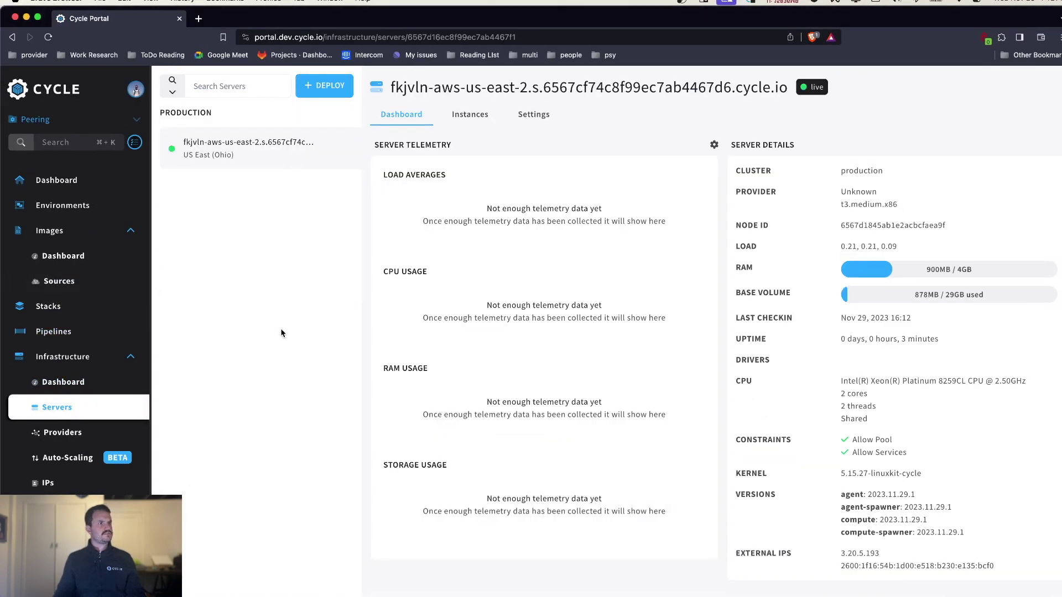
left_click(65, 206)
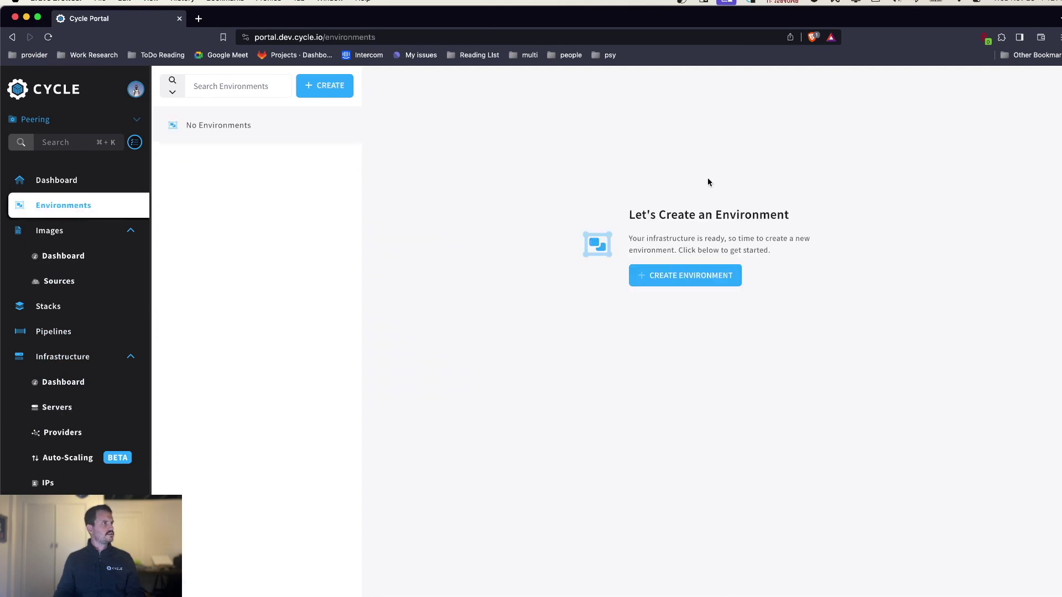
left_click(326, 86)
left_click(307, 201)
type("demo")
left_click(319, 244)
left_click(299, 278)
left_click(543, 443)
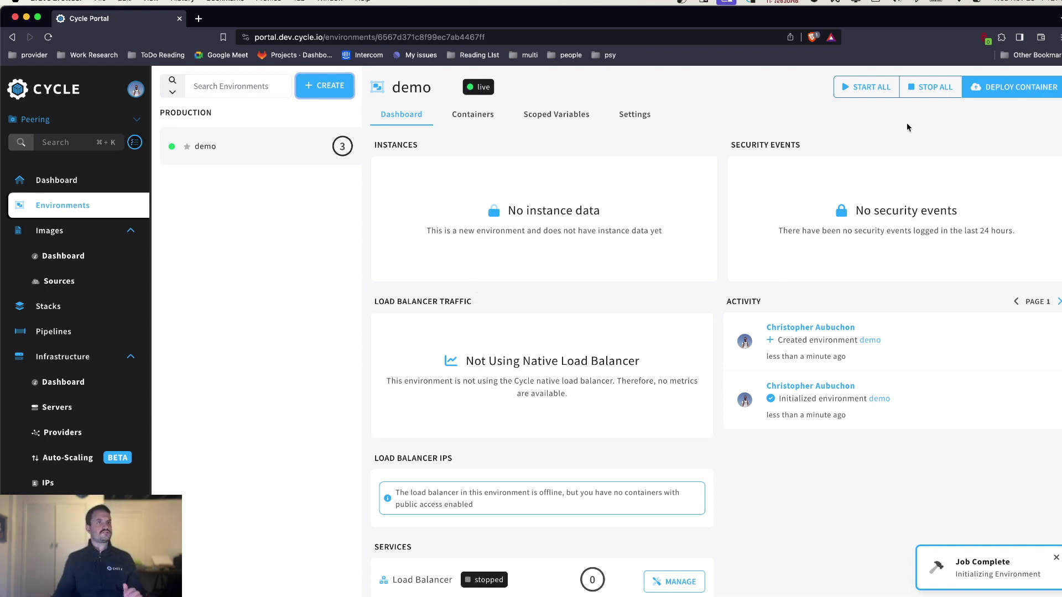
- Start a new stateless container named admin in the demo environment
left_click(1021, 87)
left_click(325, 198)
type("admin")
left_click(326, 254)
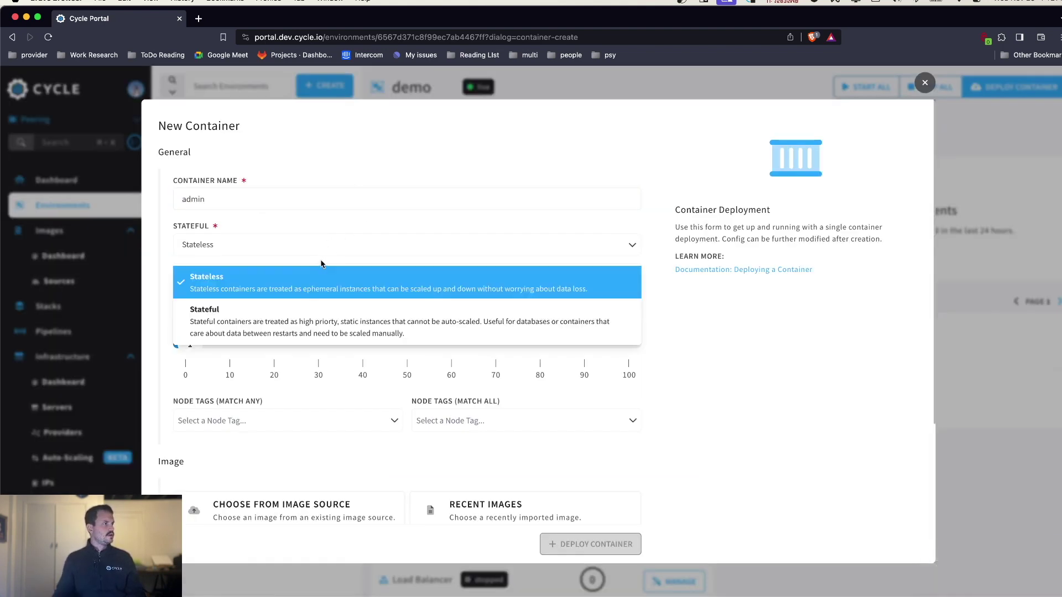
left_click(307, 291)
scroll(339, 235, "down", 5)
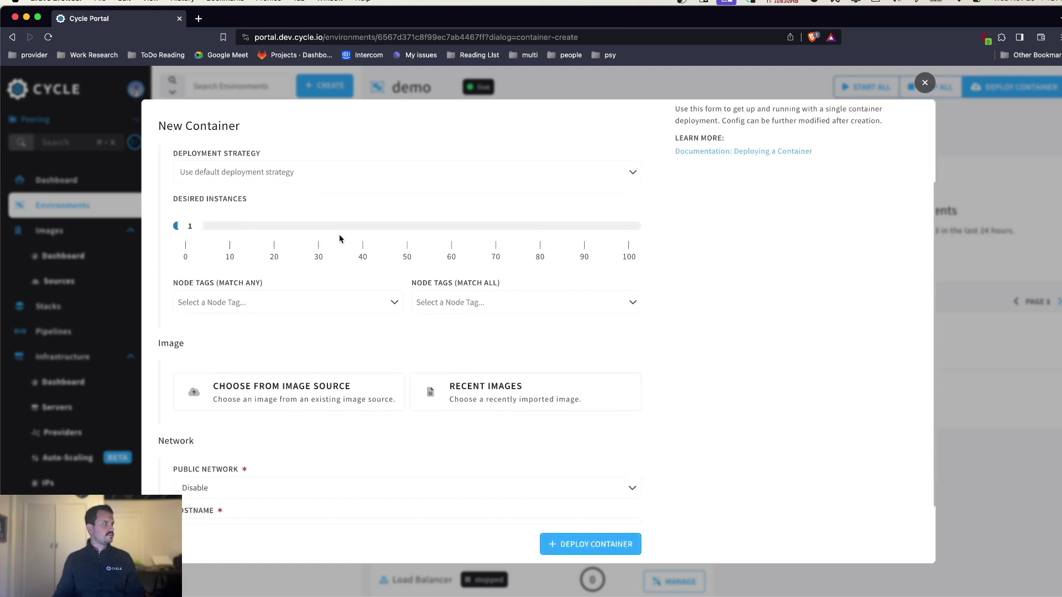
- Use the recent mysql:latest image with Egress Only public networking and deploy it
left_click(475, 307)
left_click(341, 361)
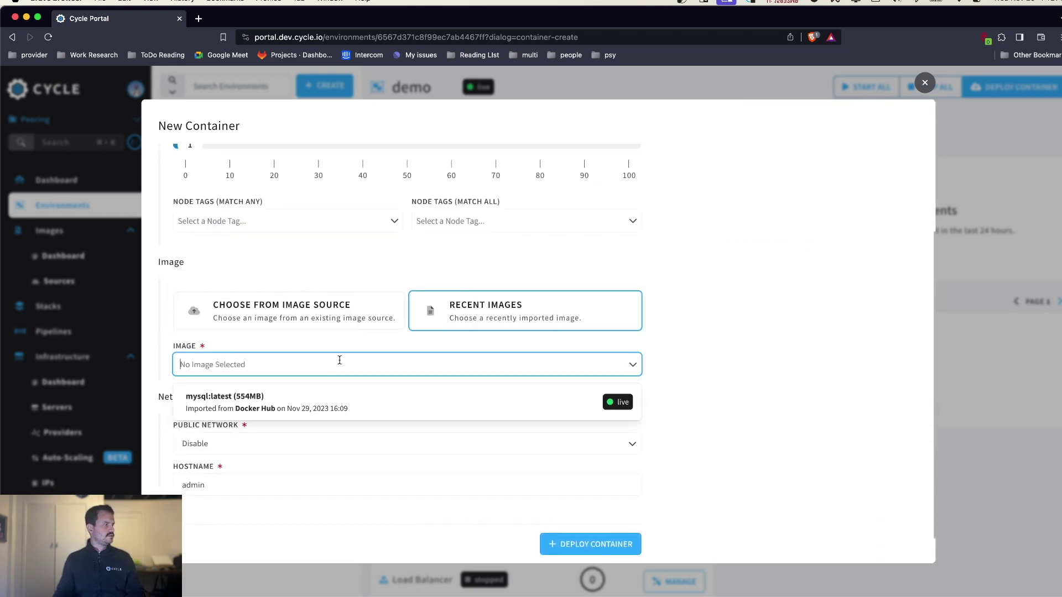
left_click(294, 403)
scroll(290, 415, "down", 3)
scroll(289, 415, "down", 1)
left_click(273, 406)
left_click(366, 470)
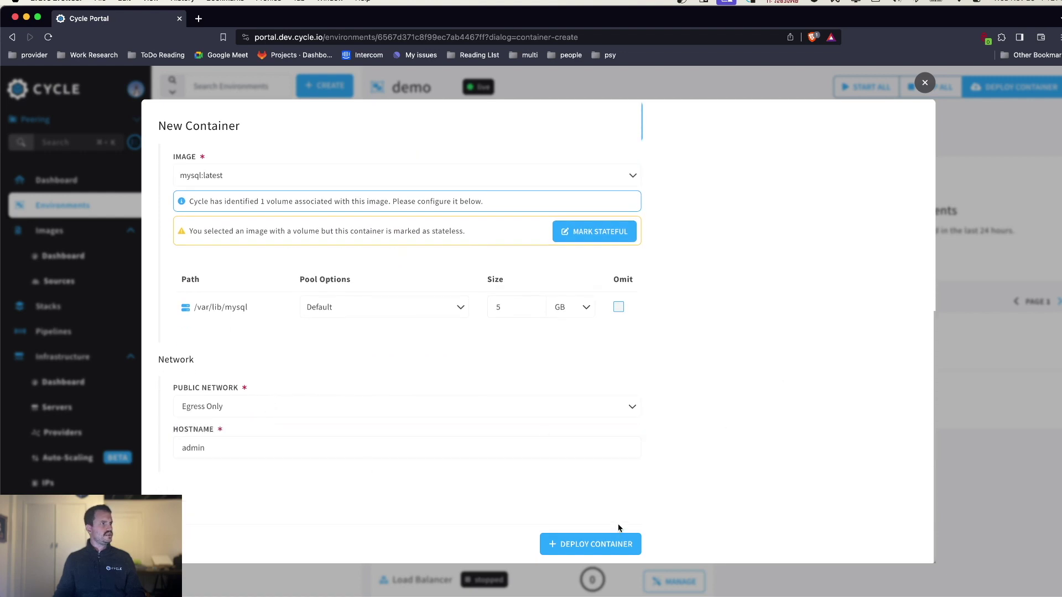
left_click(570, 544)
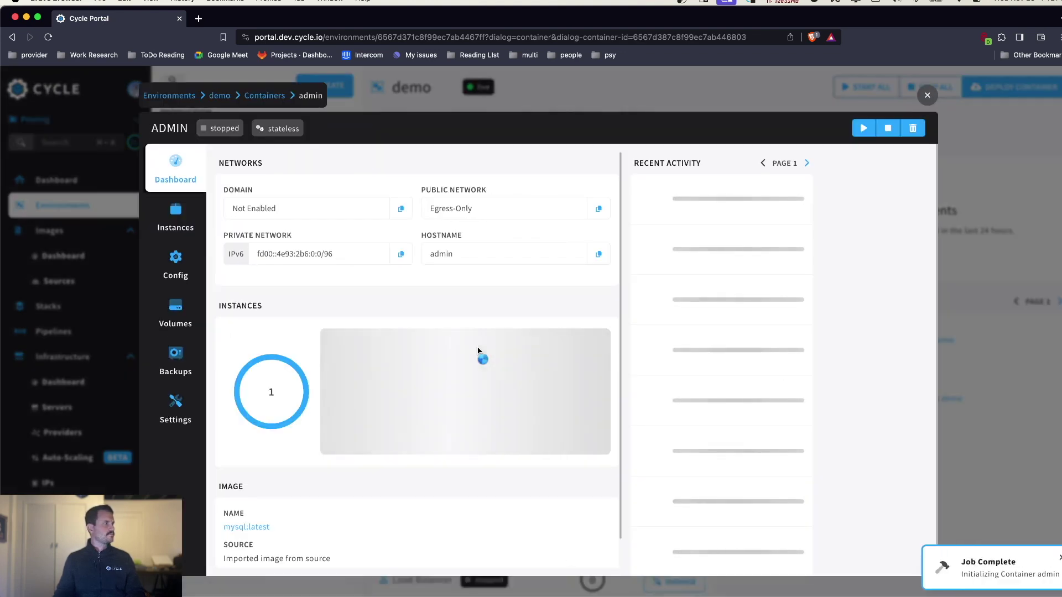
- Open the admin container's Config Runtime settings and enable editing
left_click(857, 93)
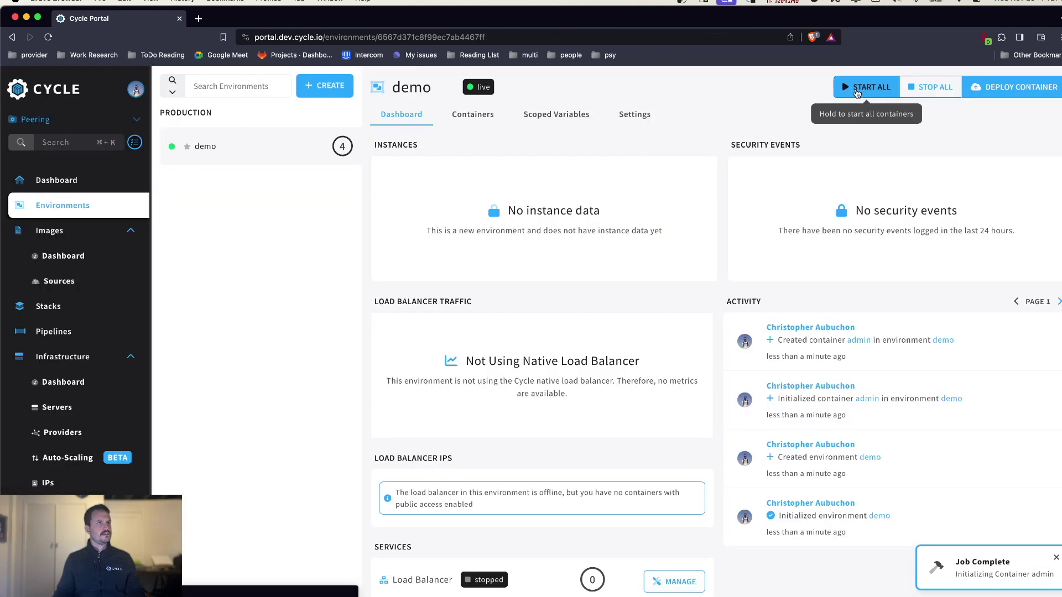
left_click(479, 113)
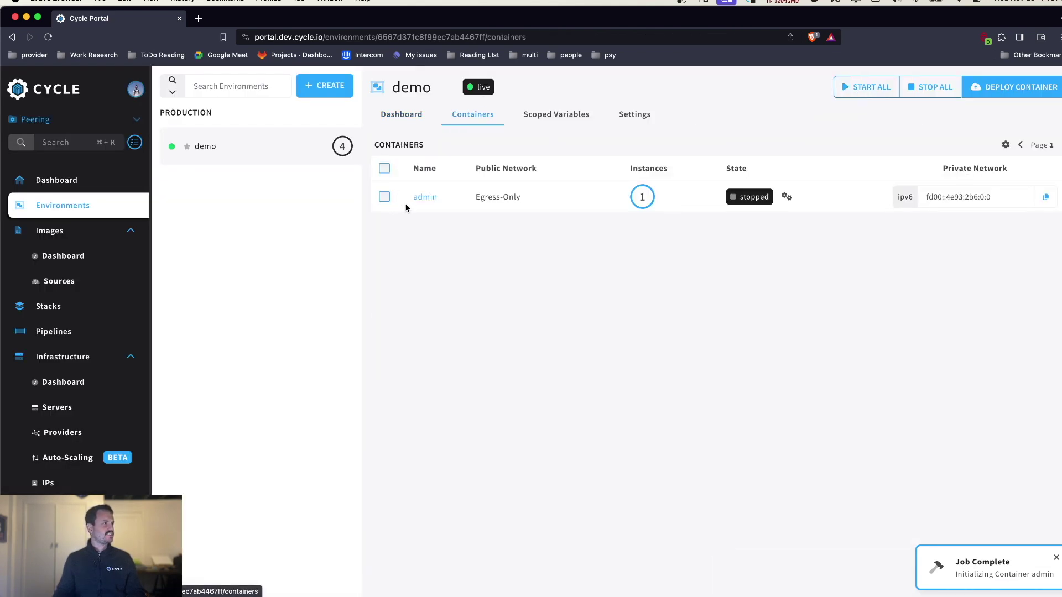
left_click(421, 198)
left_click(175, 268)
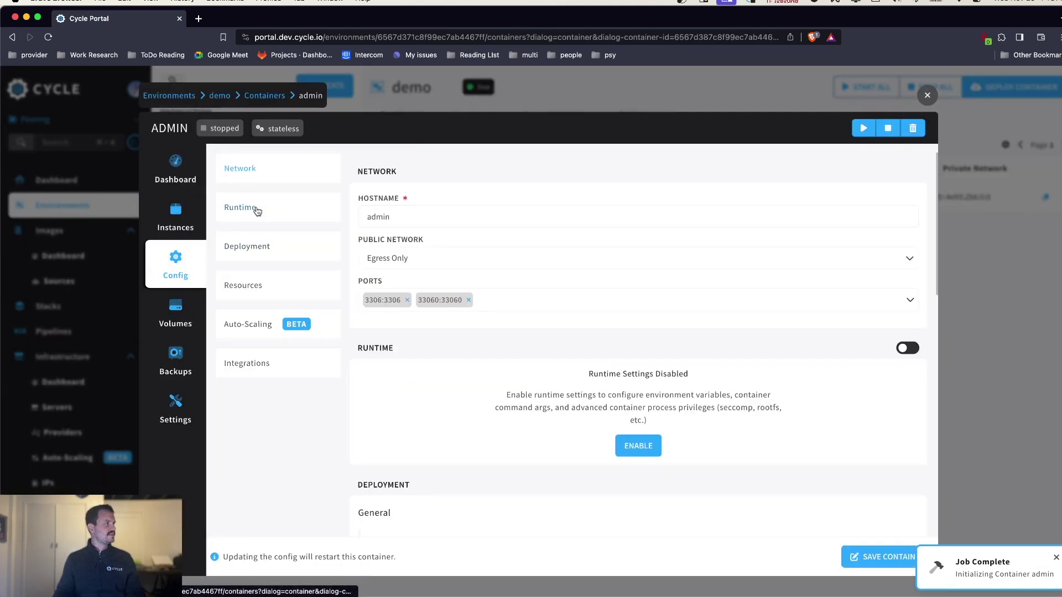
left_click(256, 208)
left_click(644, 263)
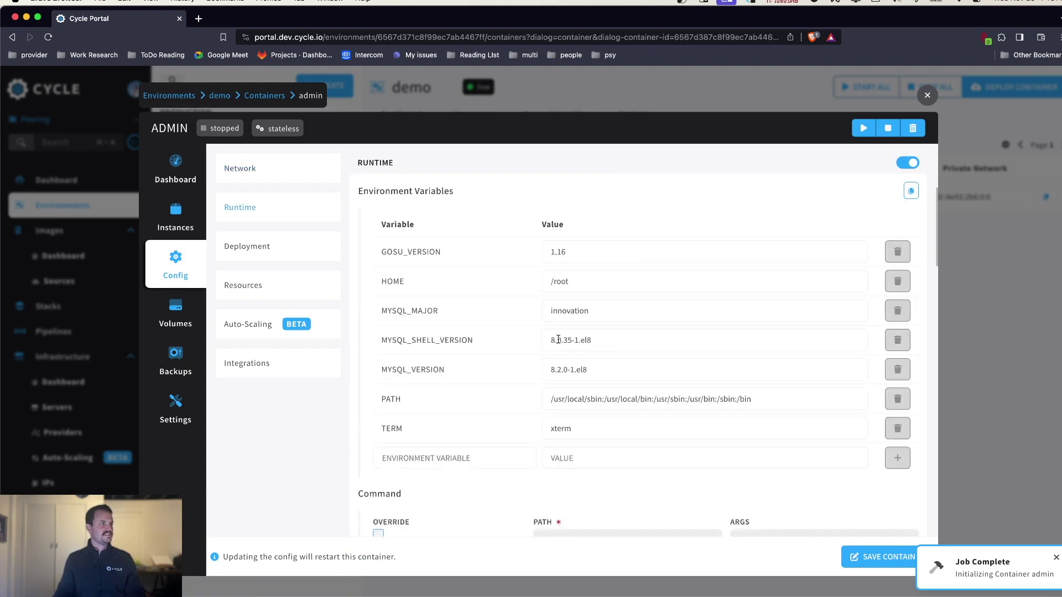
scroll(539, 354, "down", 2)
- Add a MYSQL_ROOT_PASSWORD environment variable with the root password and save the config
left_click(462, 354)
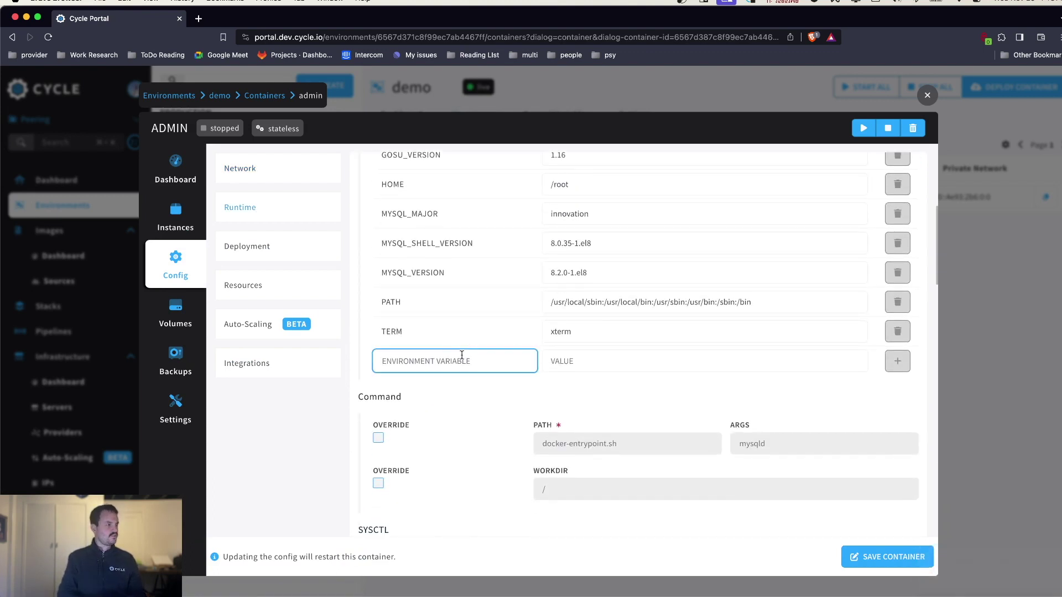
type("MYSQL_ROO")
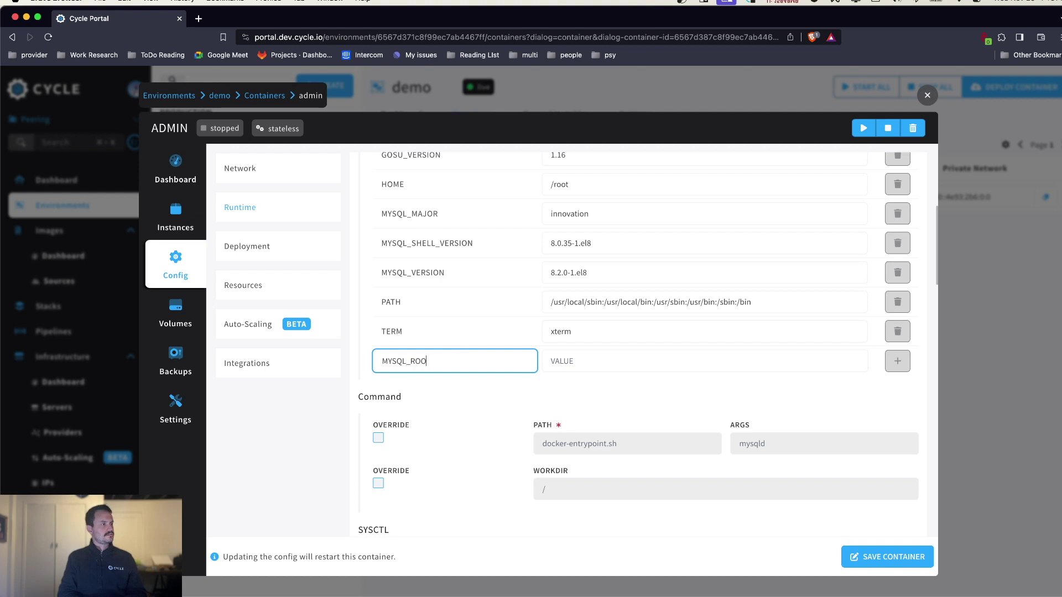
type("T_PASSWORD")
key("Tab")
type("pass")
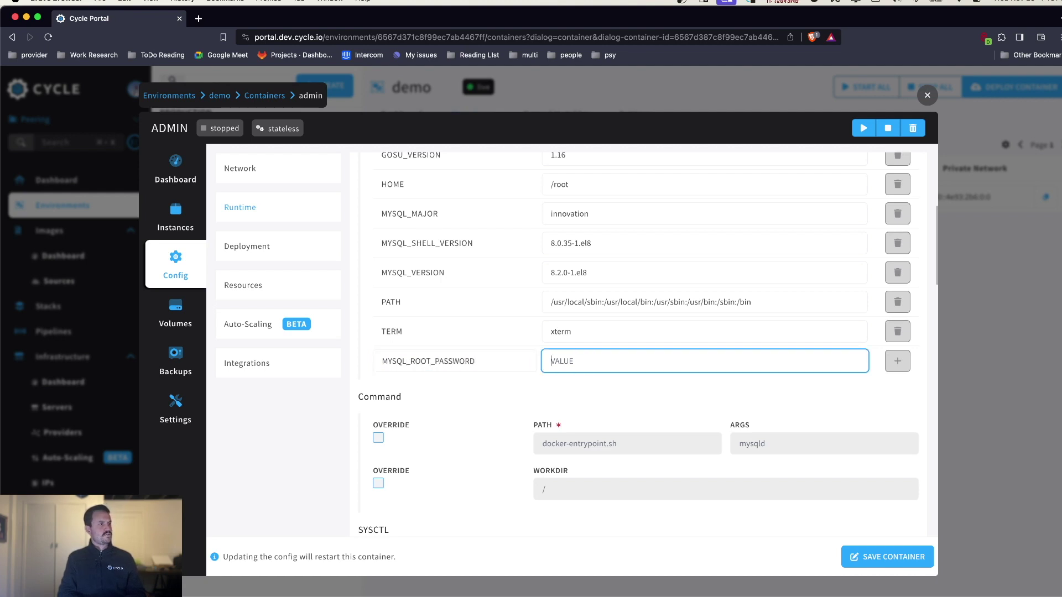
type("word")
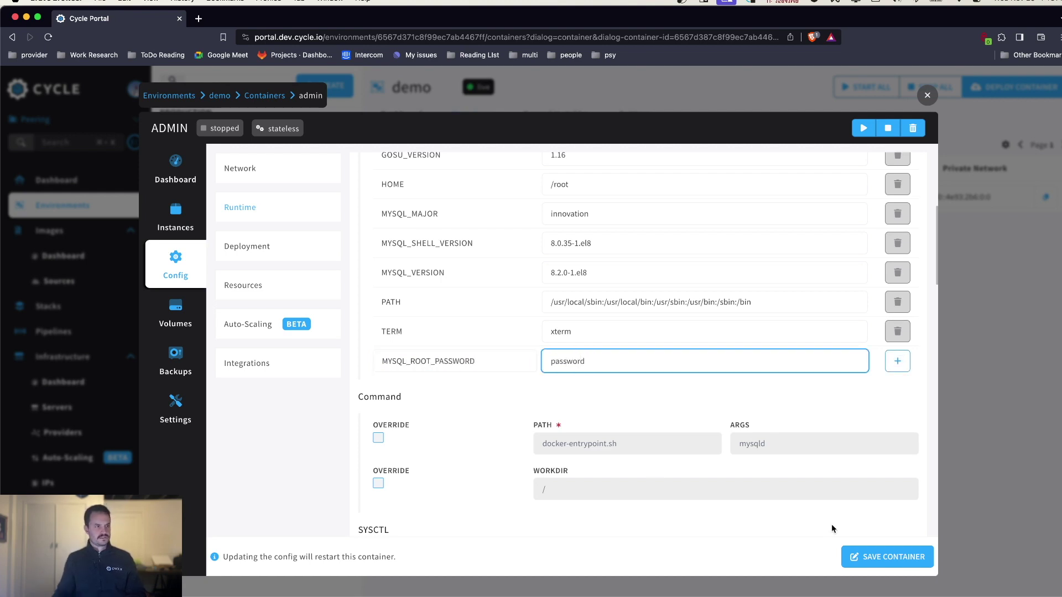
left_click(897, 361)
left_click(903, 557)
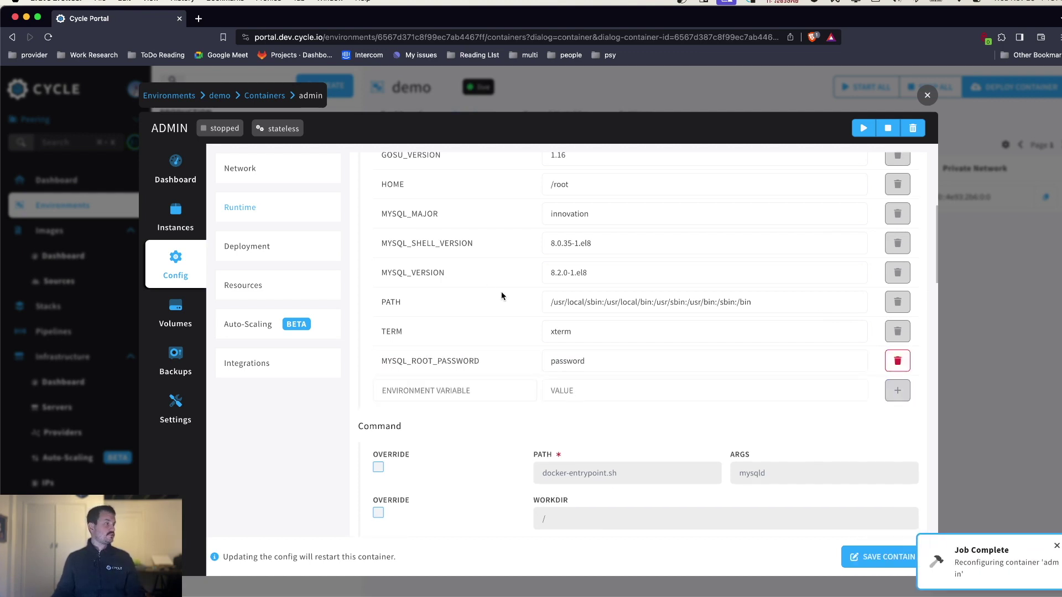
left_click(810, 96)
- Start all demo containers and generate SSH credentials for the admin instance
left_click(872, 86)
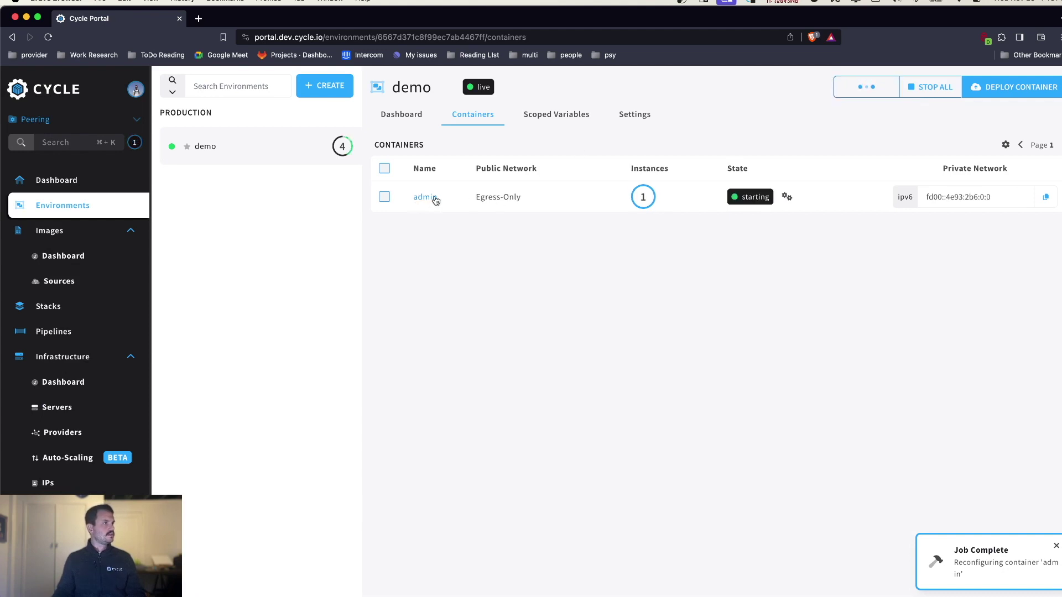
left_click(425, 197)
left_click(175, 213)
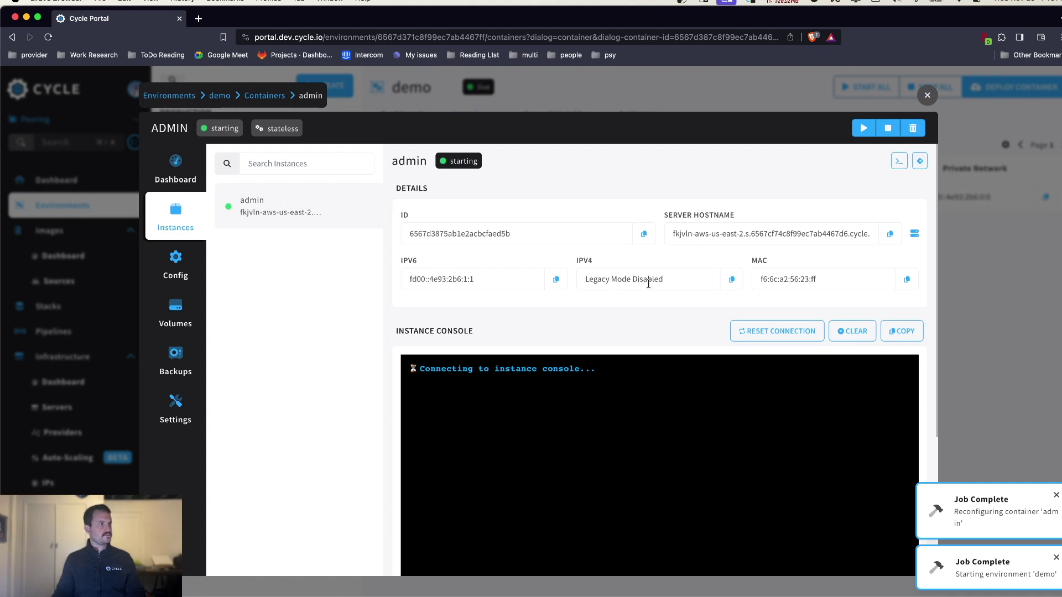
scroll(661, 350, "down", 2)
scroll(661, 350, "up", 2)
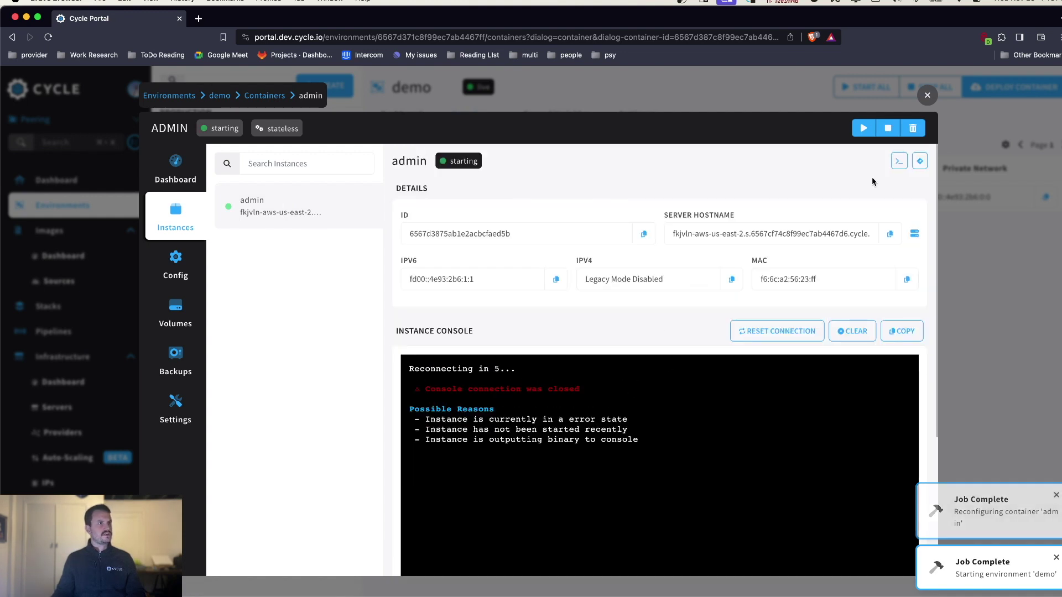
left_click(898, 160)
left_click(885, 285)
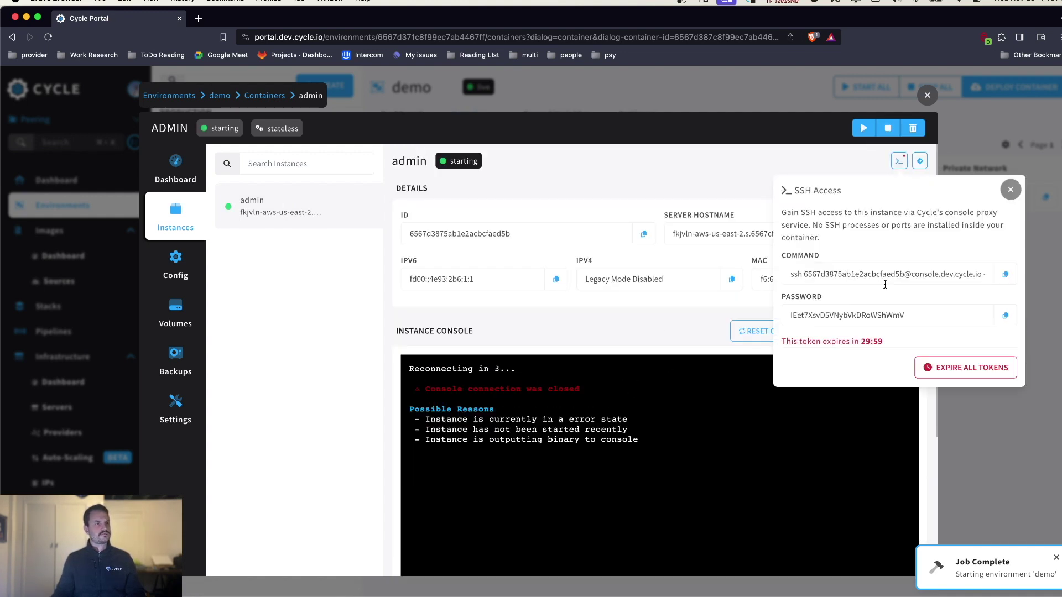
left_click(608, 312)
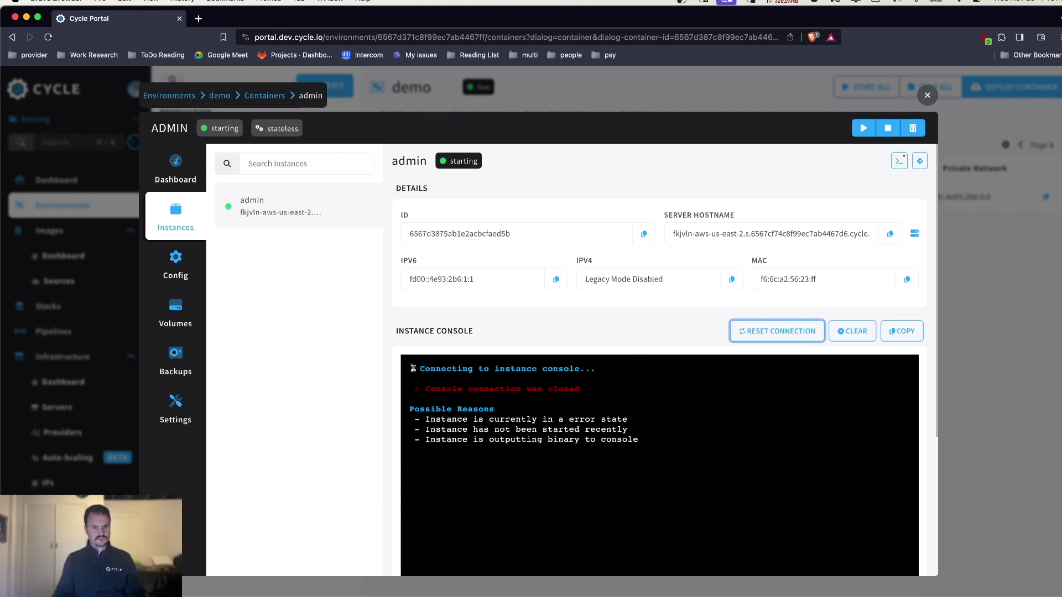
- Reconnect the admin instance's console in the portal
mouse_move(542, 592)
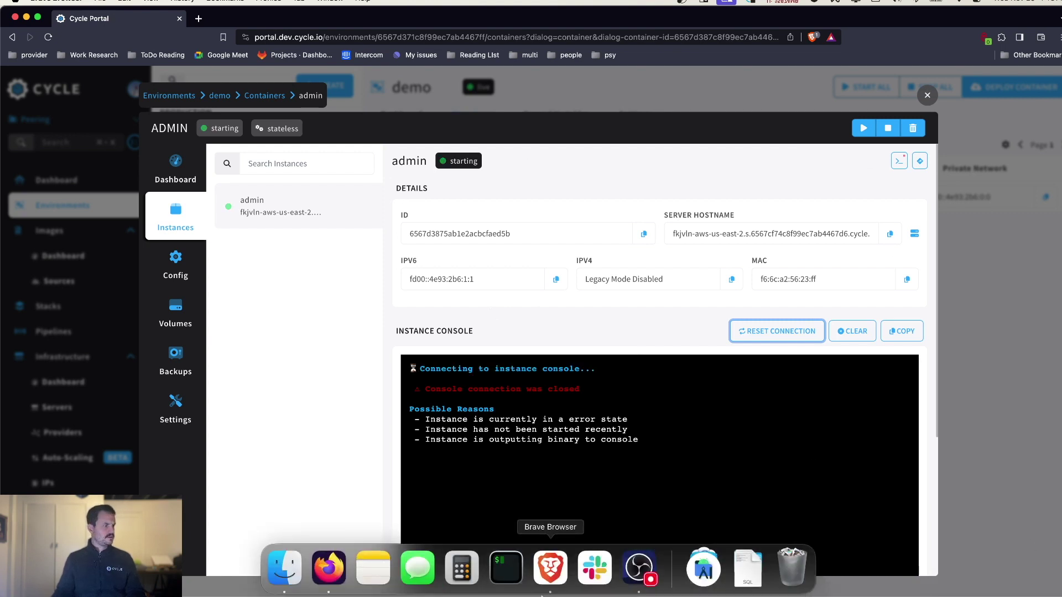
left_click(514, 575)
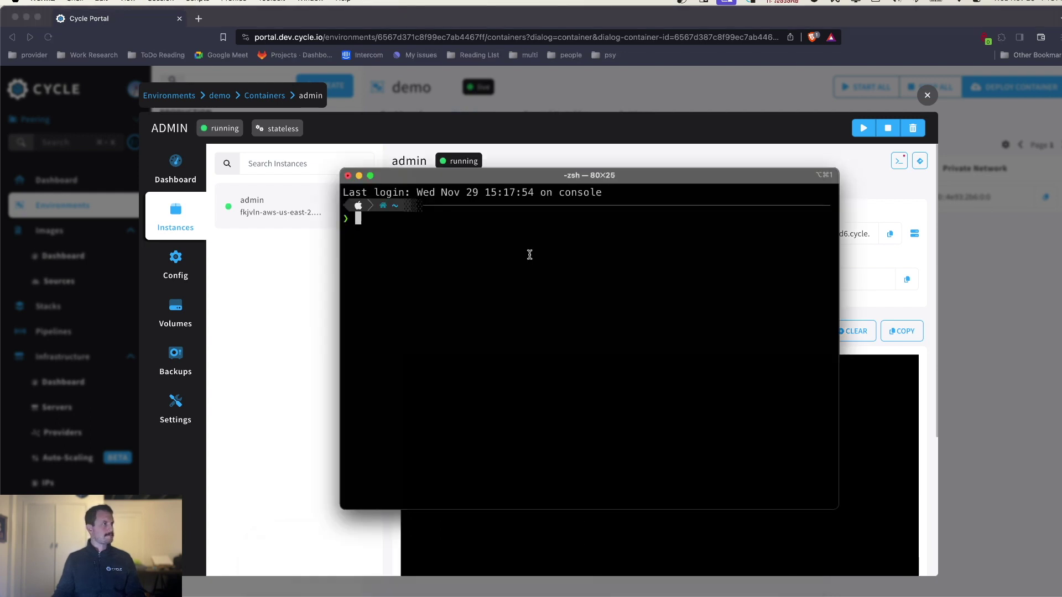
left_click(591, 128)
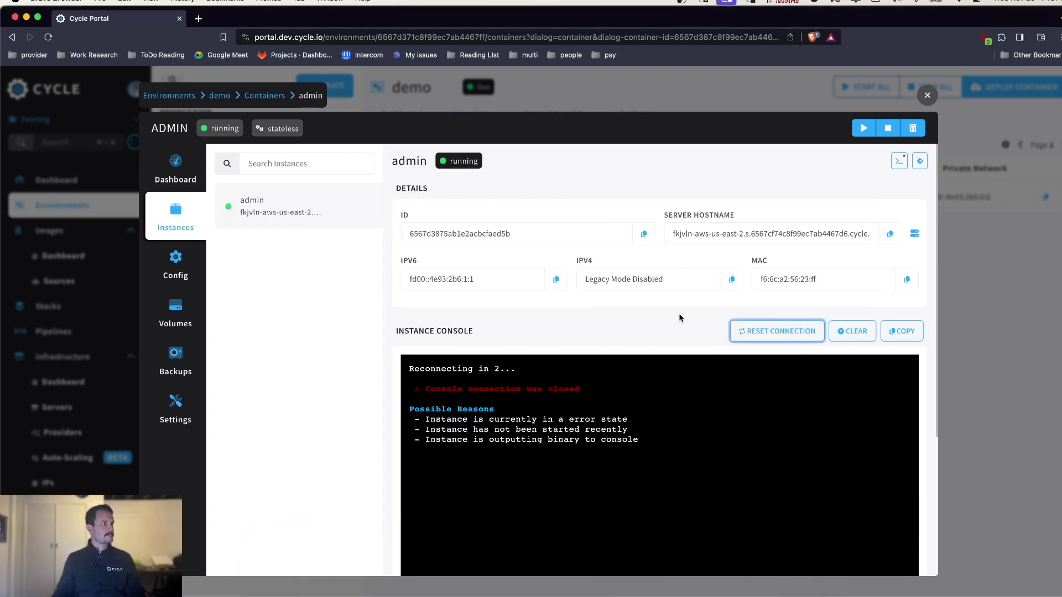
left_click(774, 331)
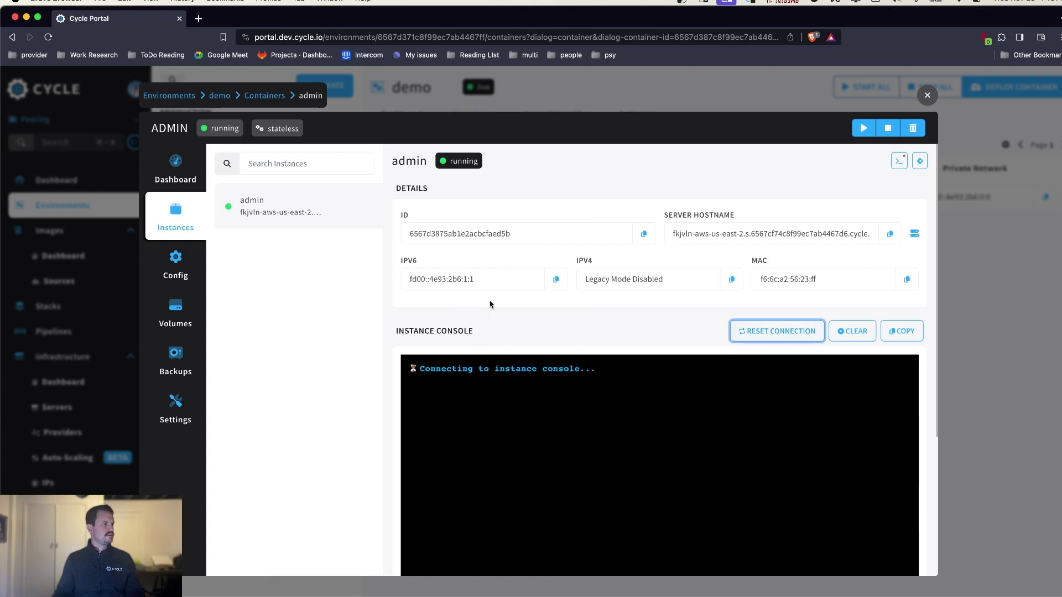
scroll(774, 431, "down", 3)
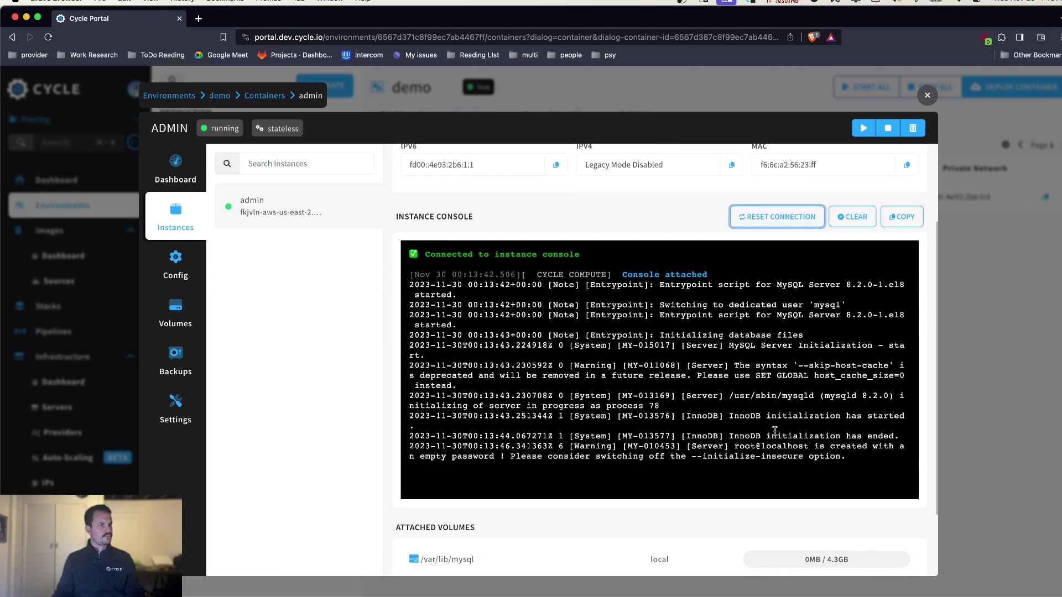
scroll(646, 153, "up", 3)
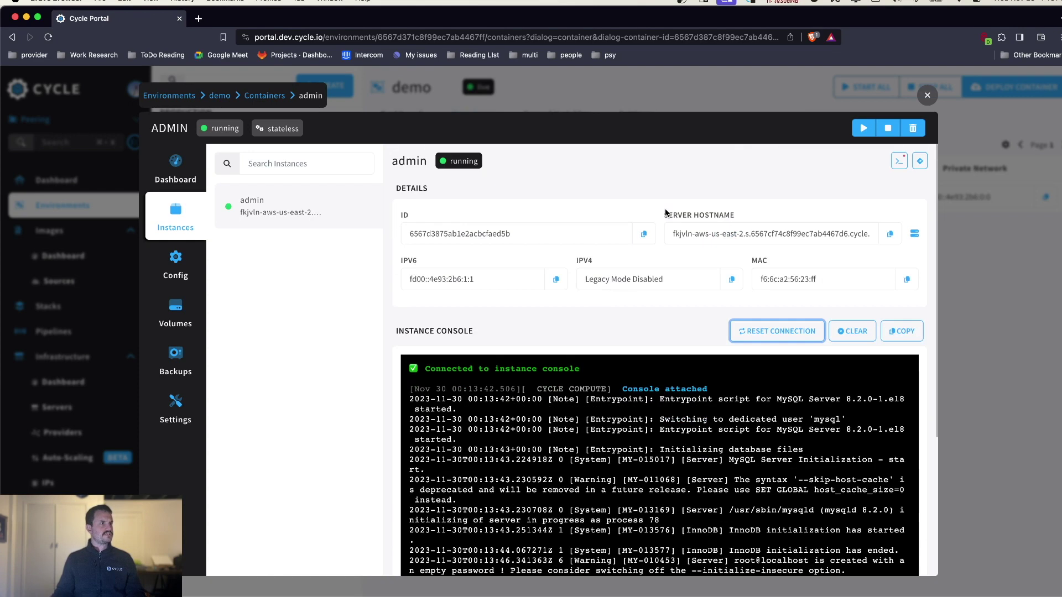
- Copy the instance's SSH login command and run it in the terminal
left_click(899, 161)
left_click(1005, 275)
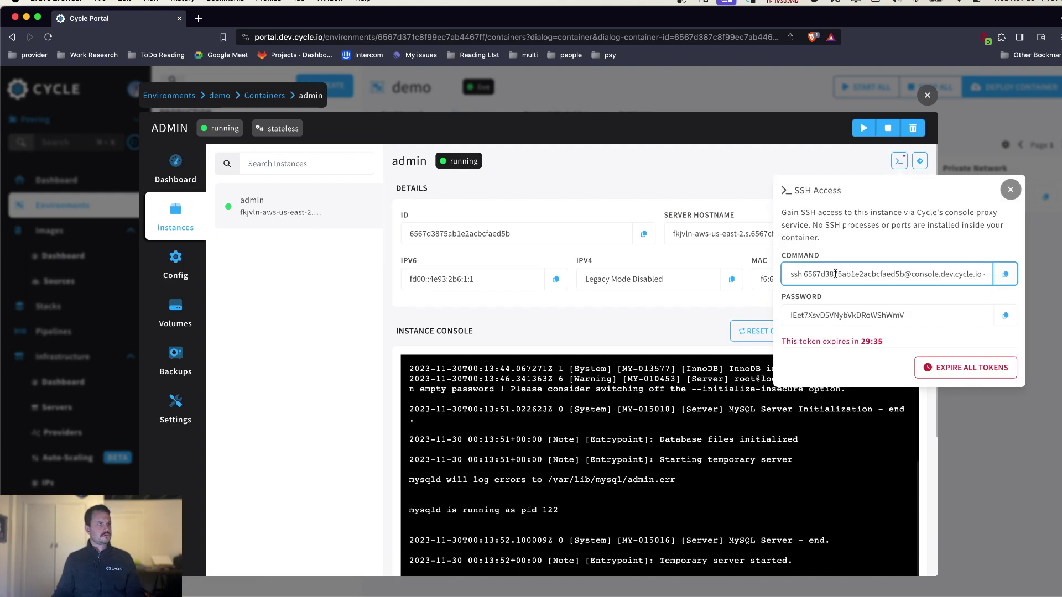
key("ctrl+Up")
left_click(804, 329)
key("super+v")
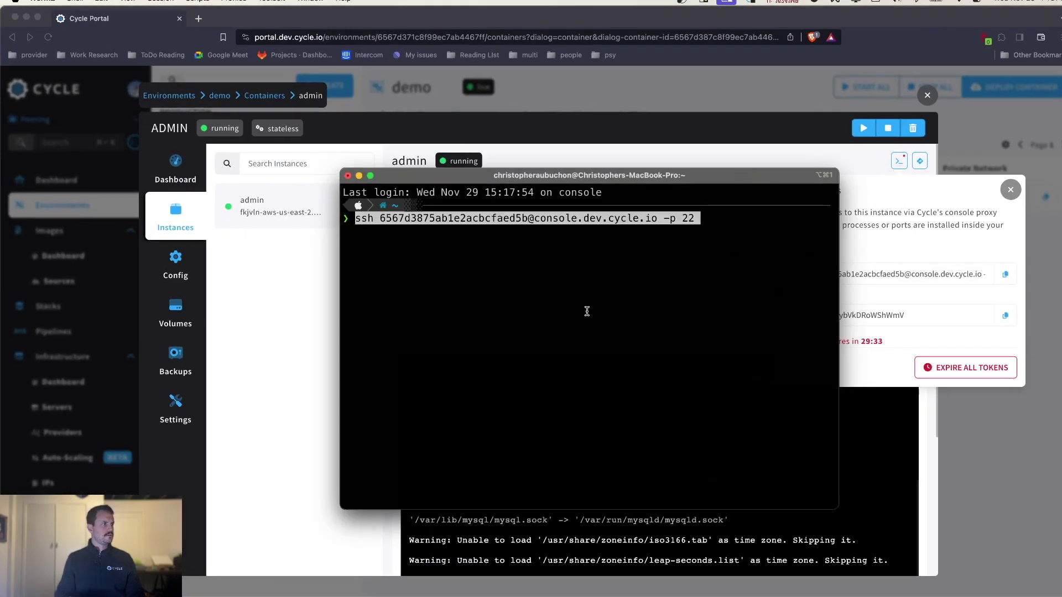
key("Return")
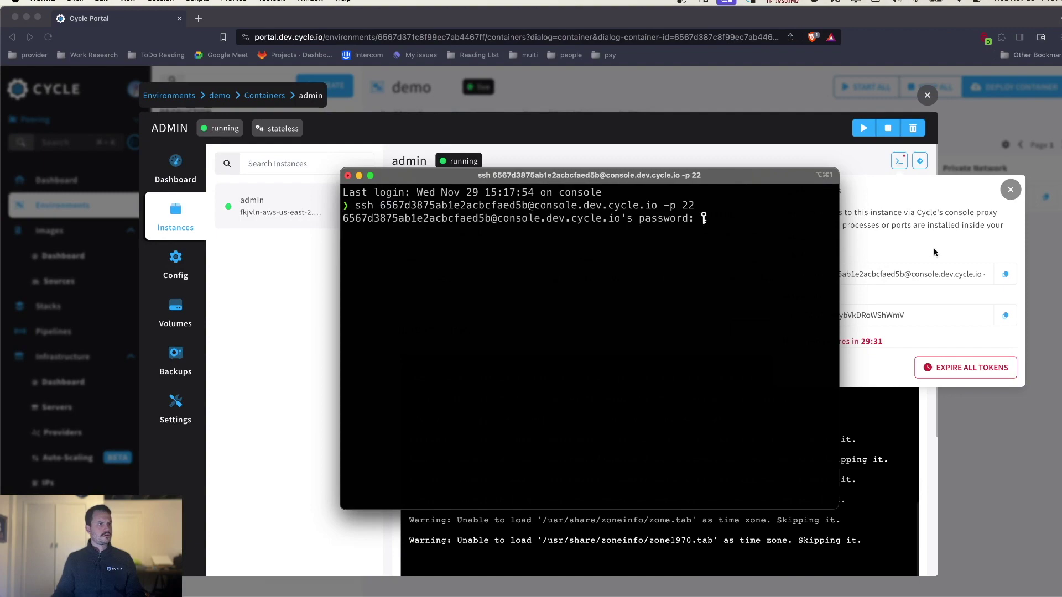
- Complete the SSH login by pasting the copied SSH password at the prompt
left_click(934, 248)
left_click(1005, 315)
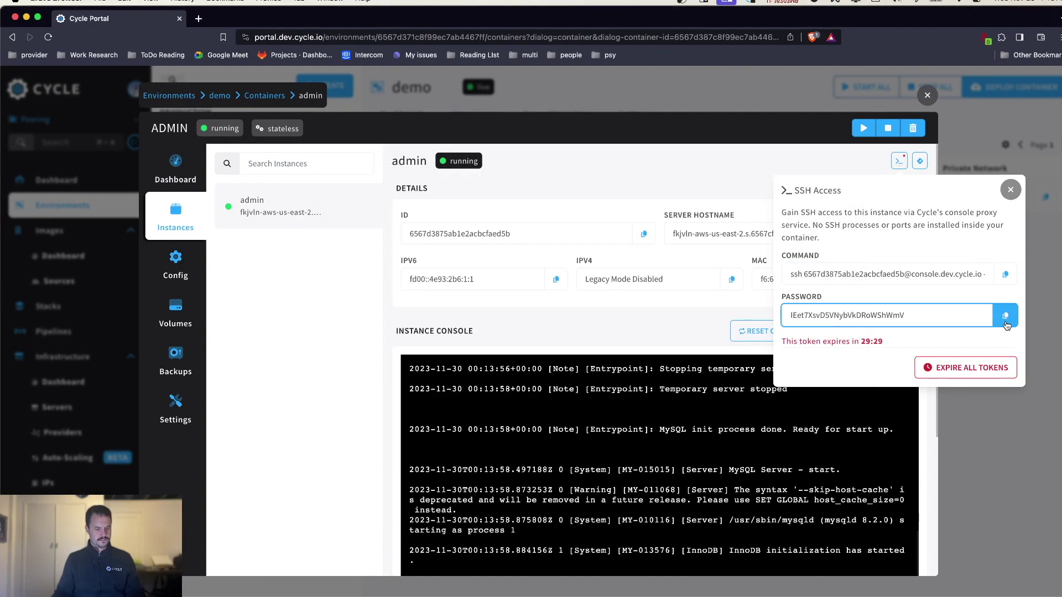
key("ctrl+Up")
left_click(883, 396)
key("super+v")
key("Return")
key("ctrl+Right")
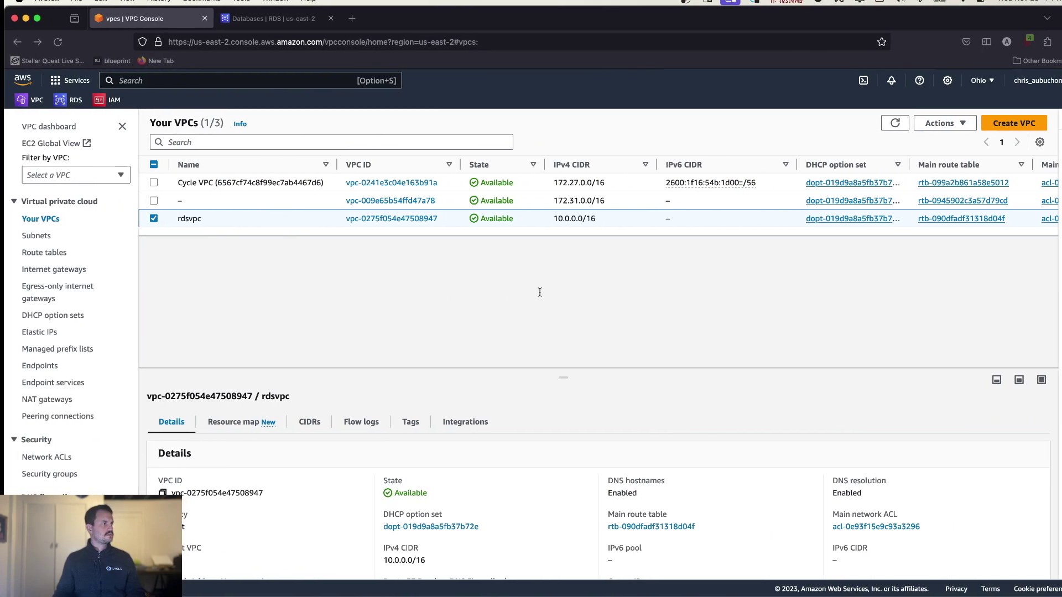
- View the RDS Databases tab showing db still Creating, declining the browser's password update
key("ctrl+Tab")
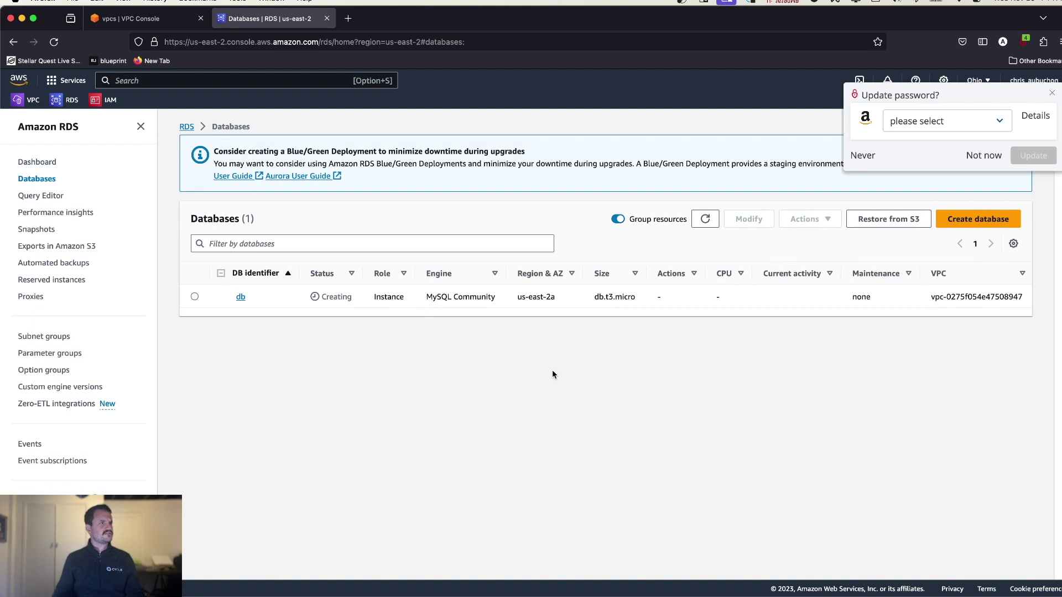
left_click(975, 157)
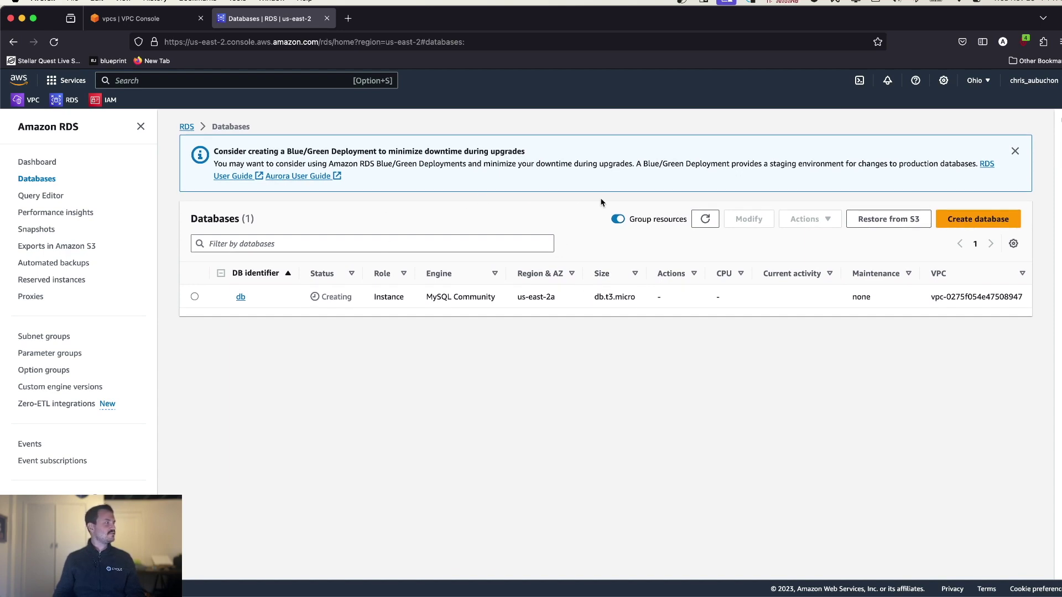
key("ctrl+Left")
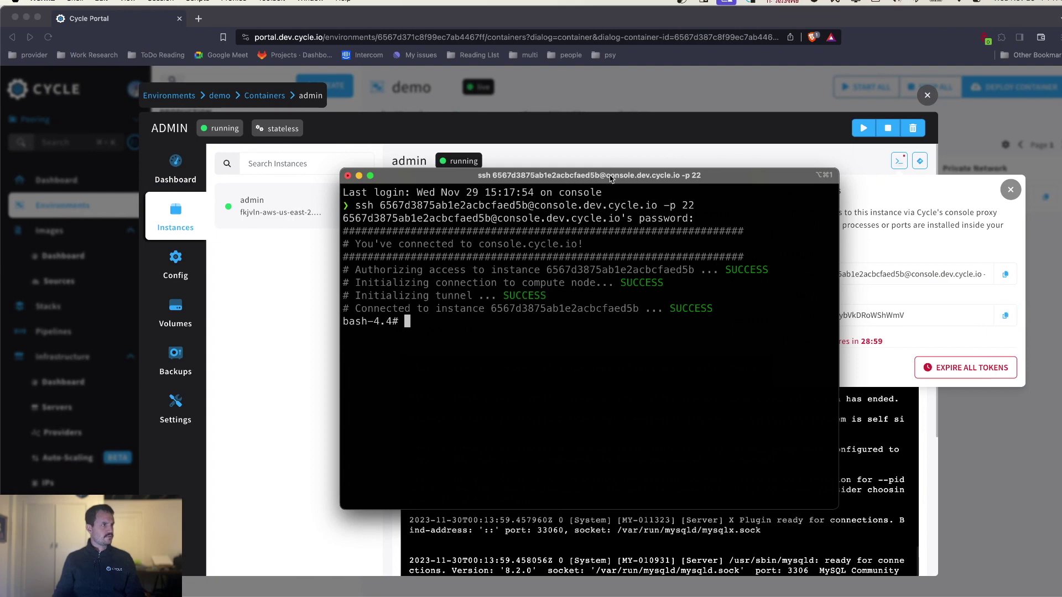
- Close the admin container details to show admin running, and collapse Infrastructure and Images in the sidebar
left_click_drag(610, 178, 637, 175)
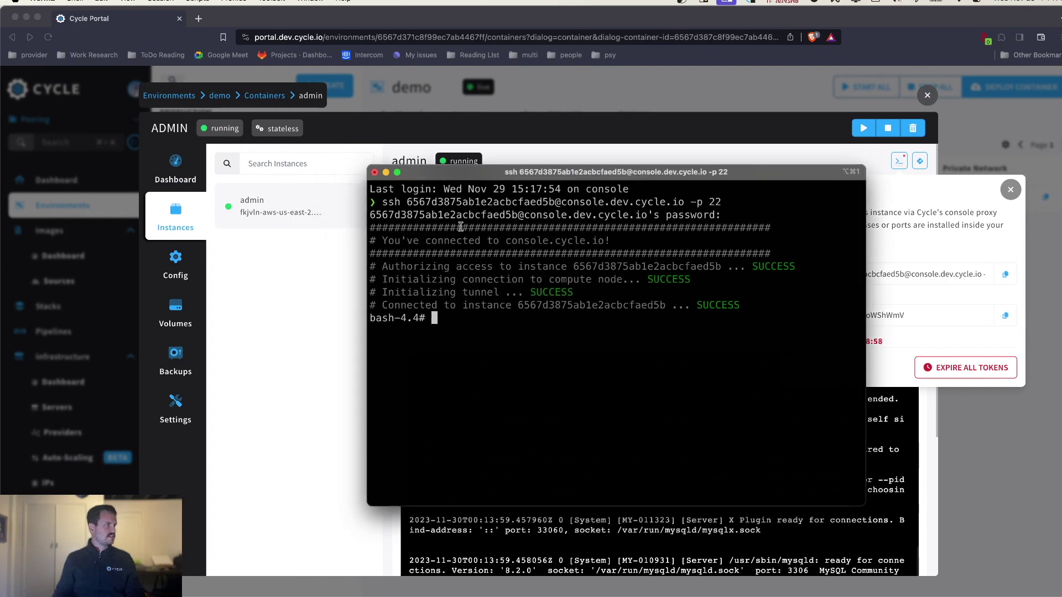
left_click(302, 284)
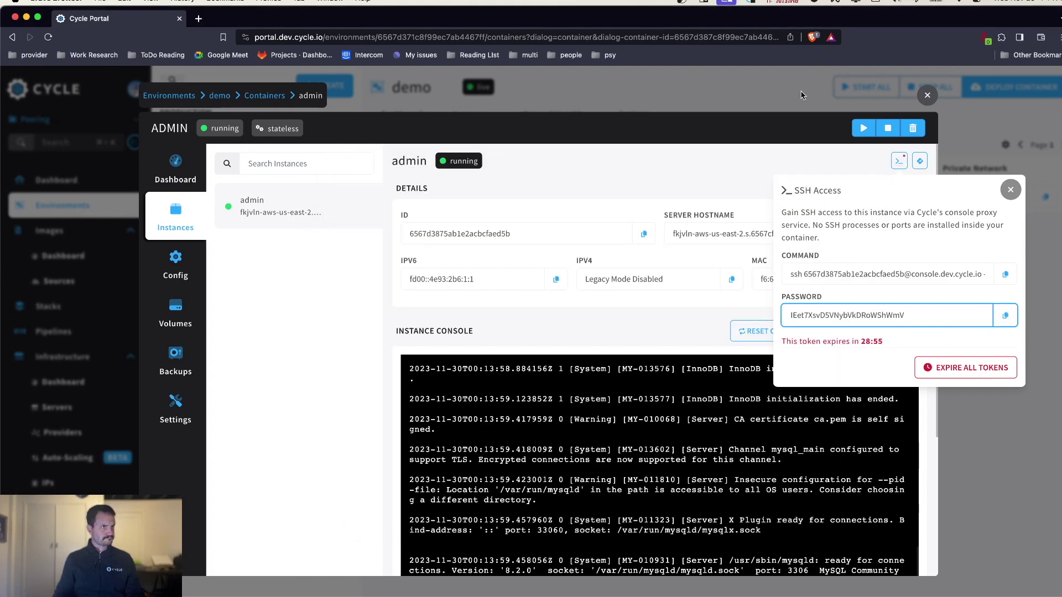
left_click(802, 95)
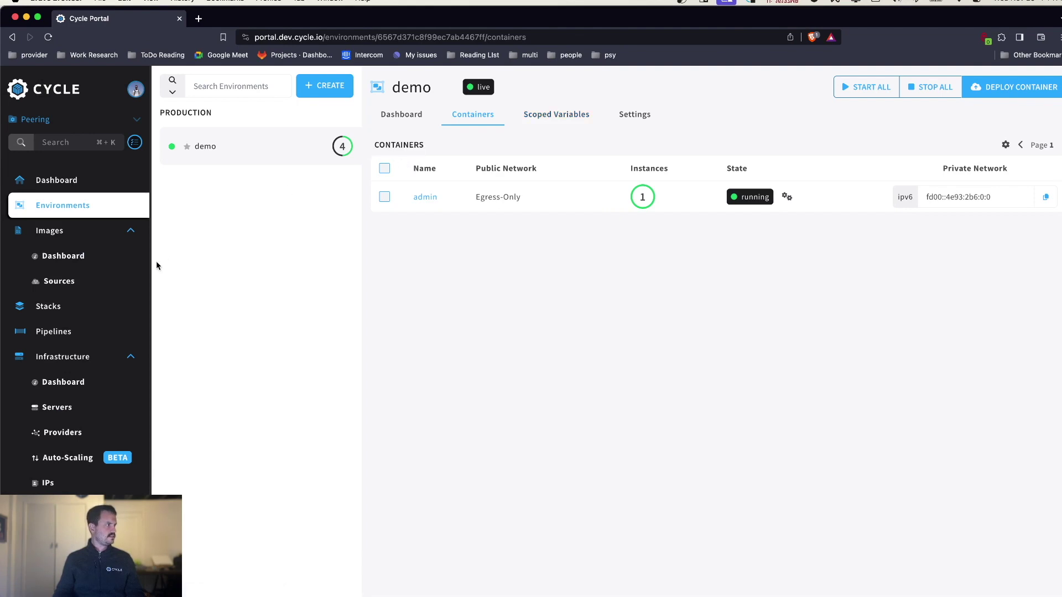
scroll(78, 354, "down", 1)
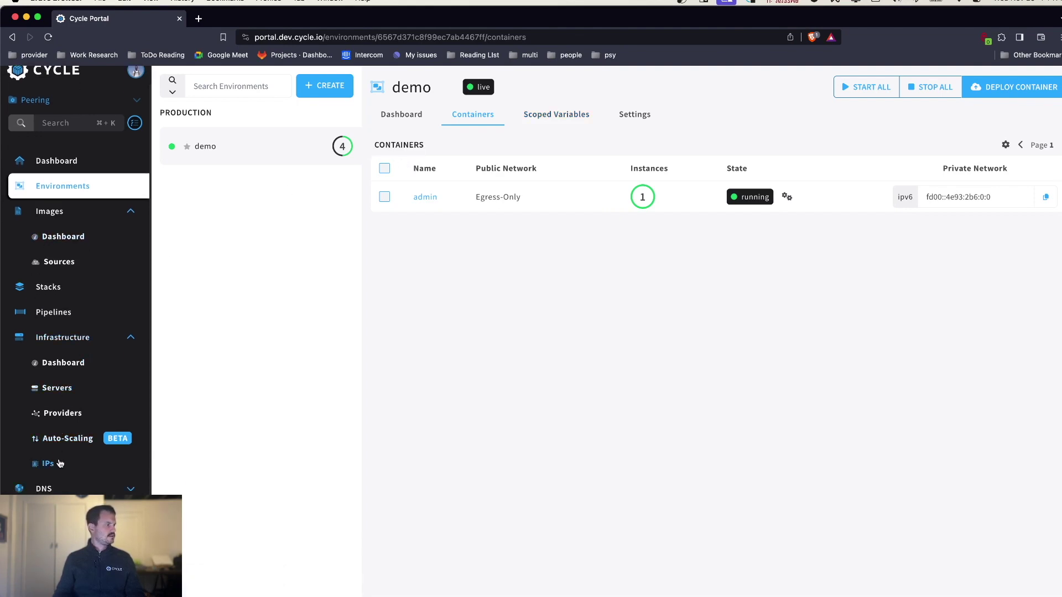
scroll(83, 431, "up", 1)
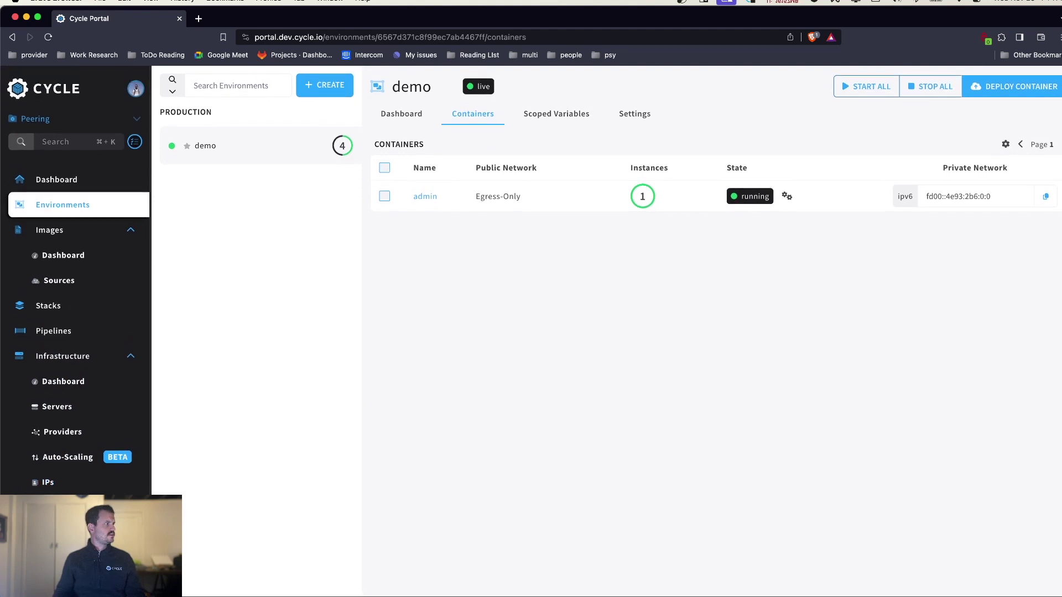
left_click(131, 357)
left_click(136, 235)
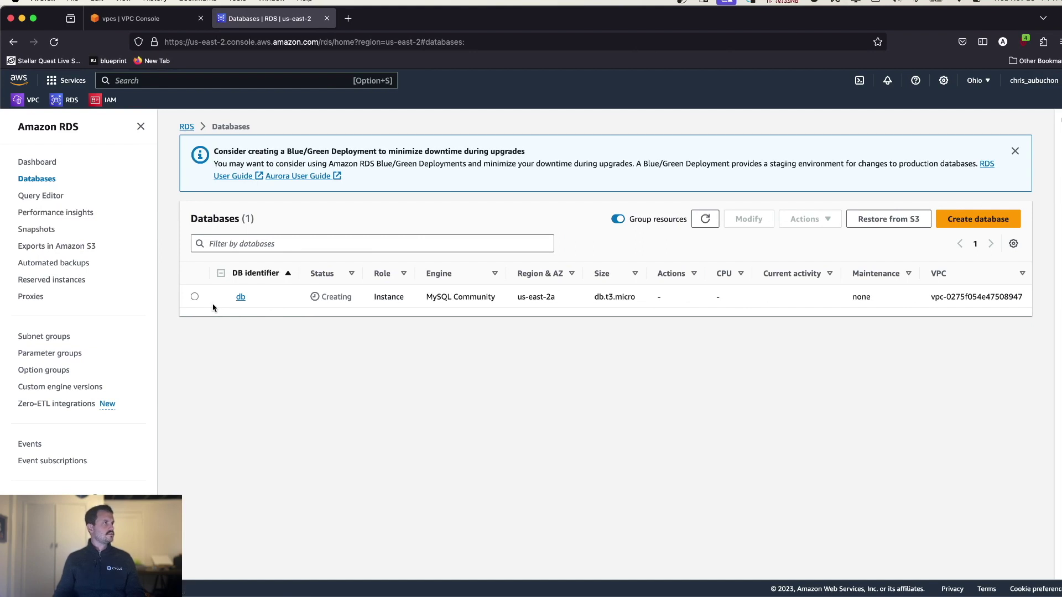
- Search the console for 'reachability' and open the VPC Reachability Analyzer
left_click(134, 21)
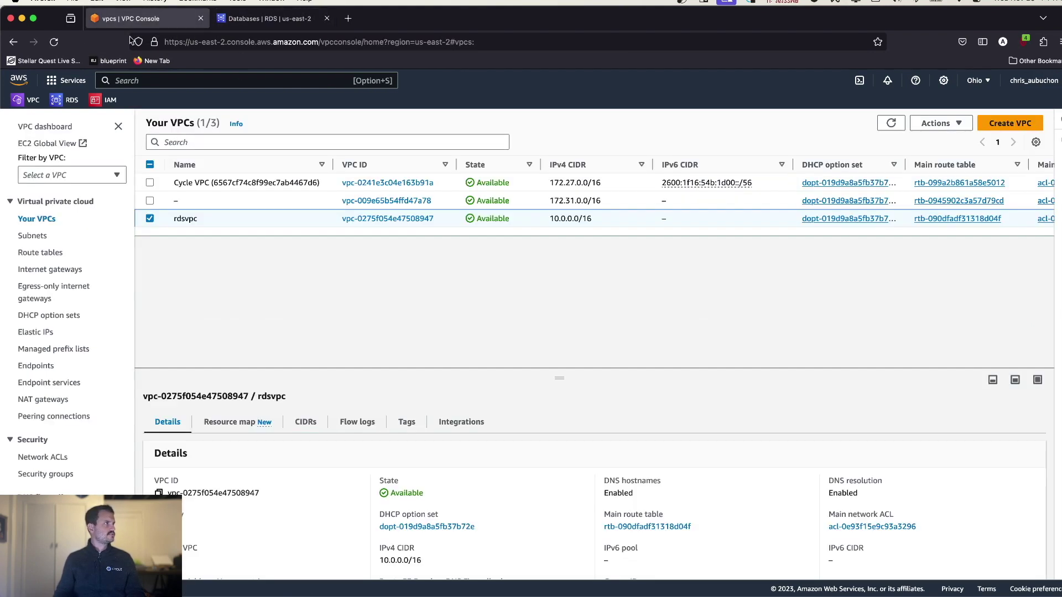
left_click(152, 81)
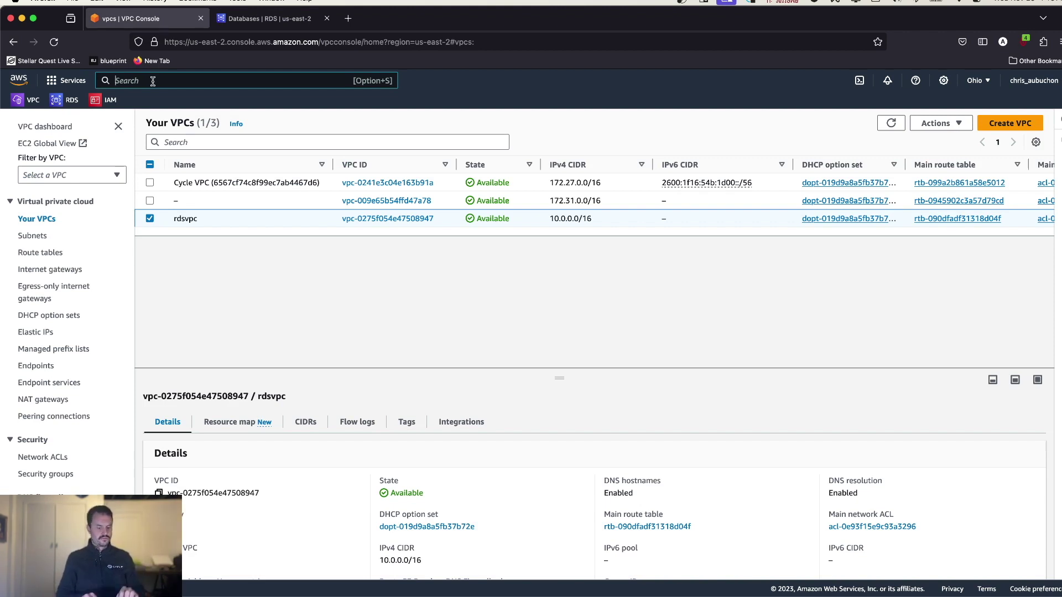
type("reach")
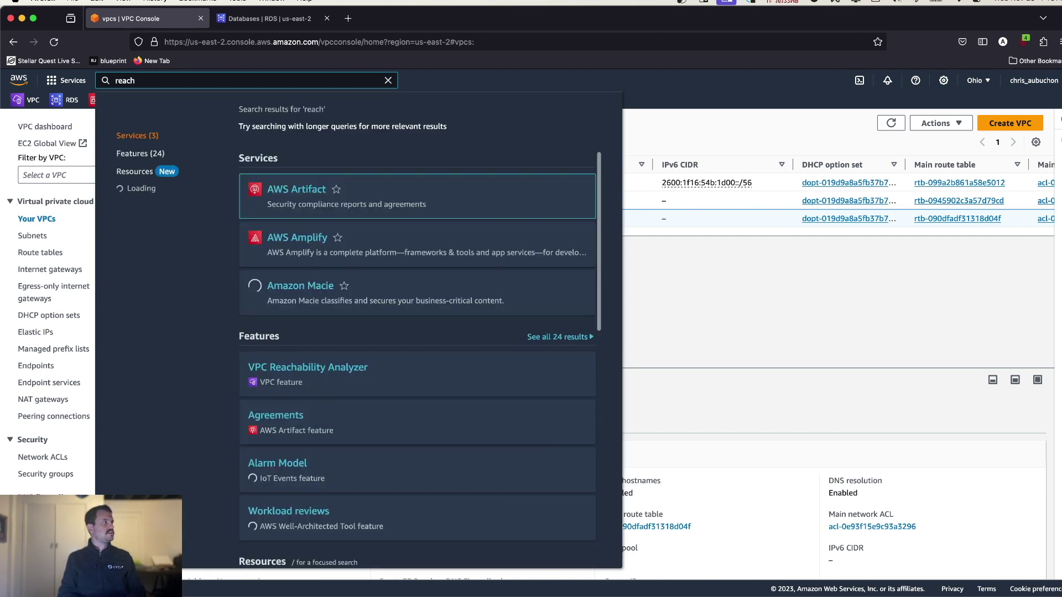
type("abiliyt")
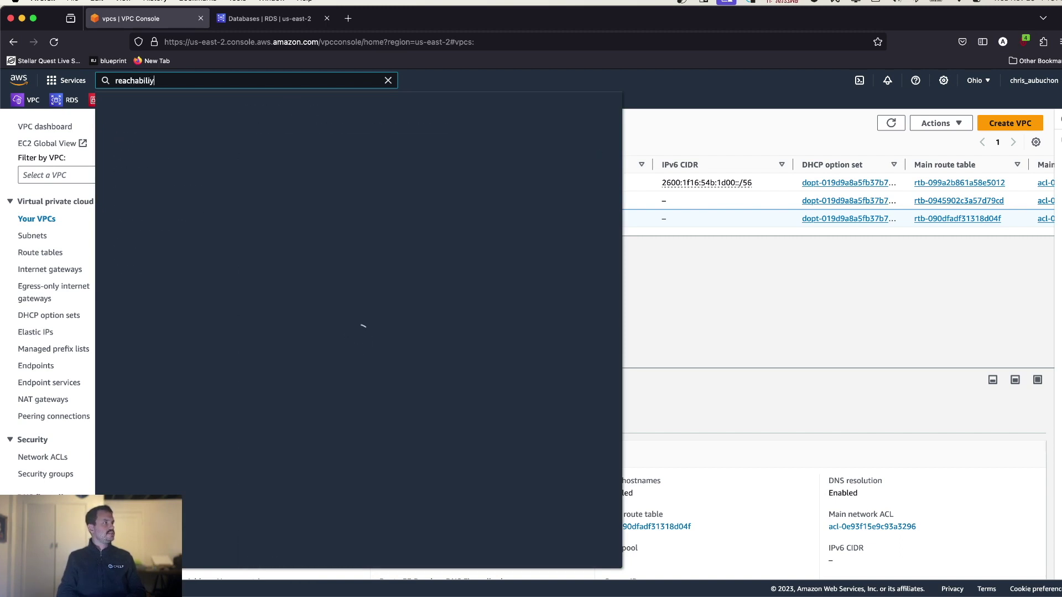
key("BackSpace")
key("BackSpace")
type("ty")
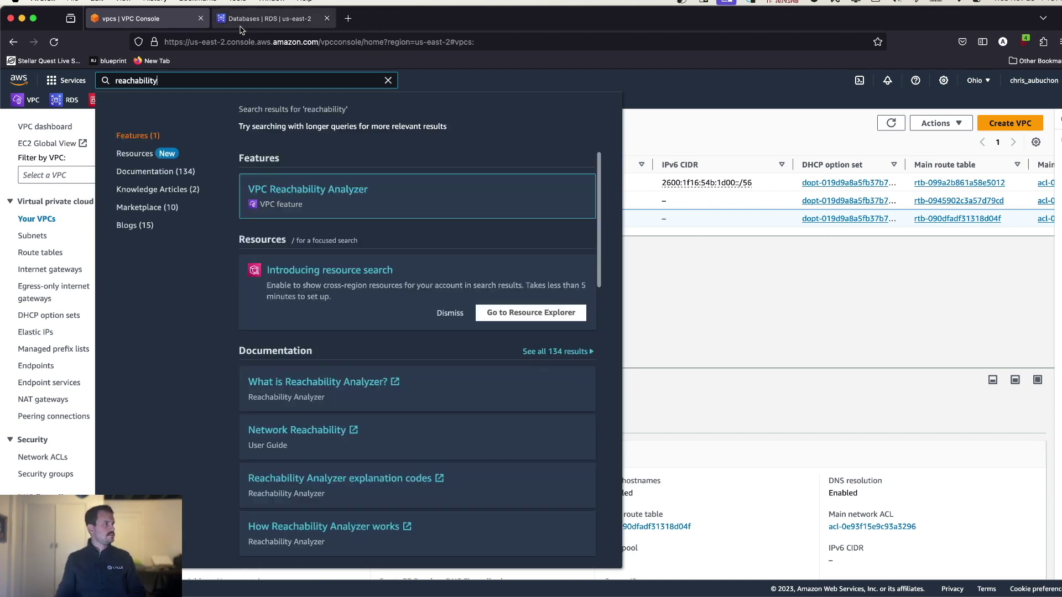
left_click(365, 199)
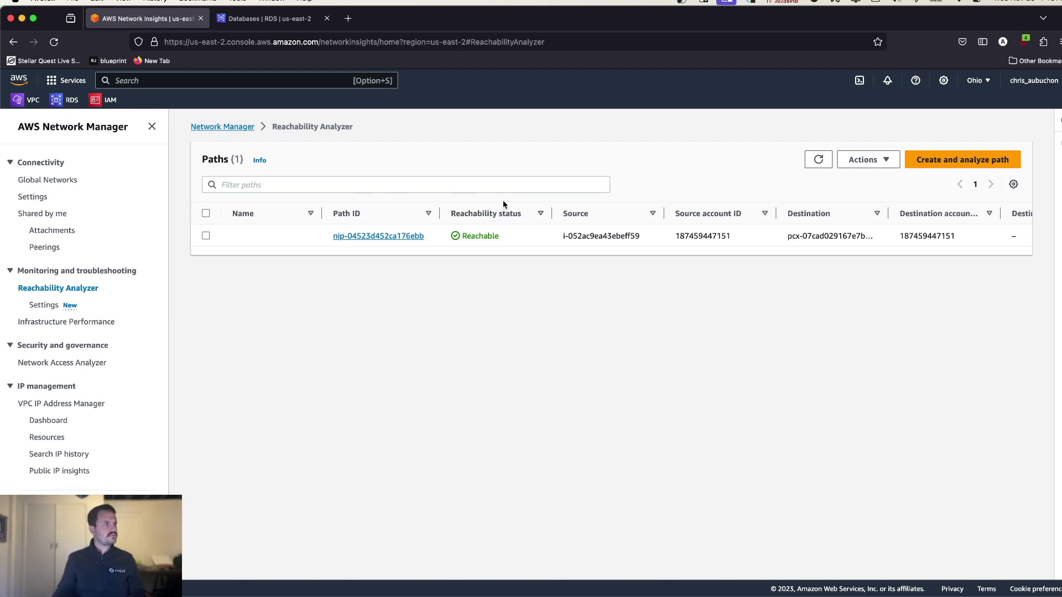
- Start a new path named 'asdf' with source instance i-0fb1dc04ce10e7b99, the Cycle server
left_click(940, 160)
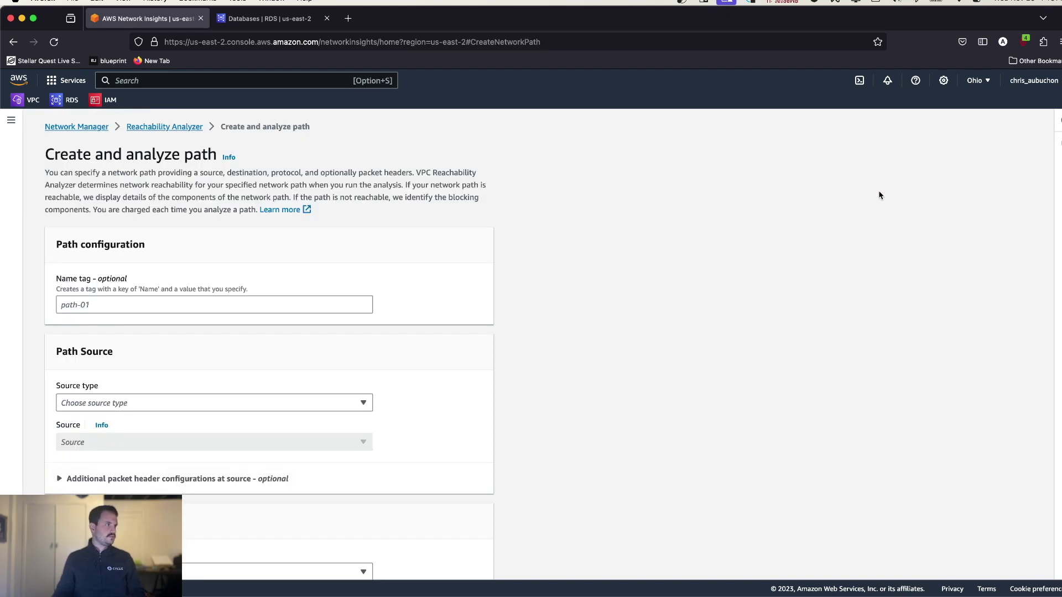
left_click(106, 307)
type("asdf")
scroll(176, 363, "down", 3)
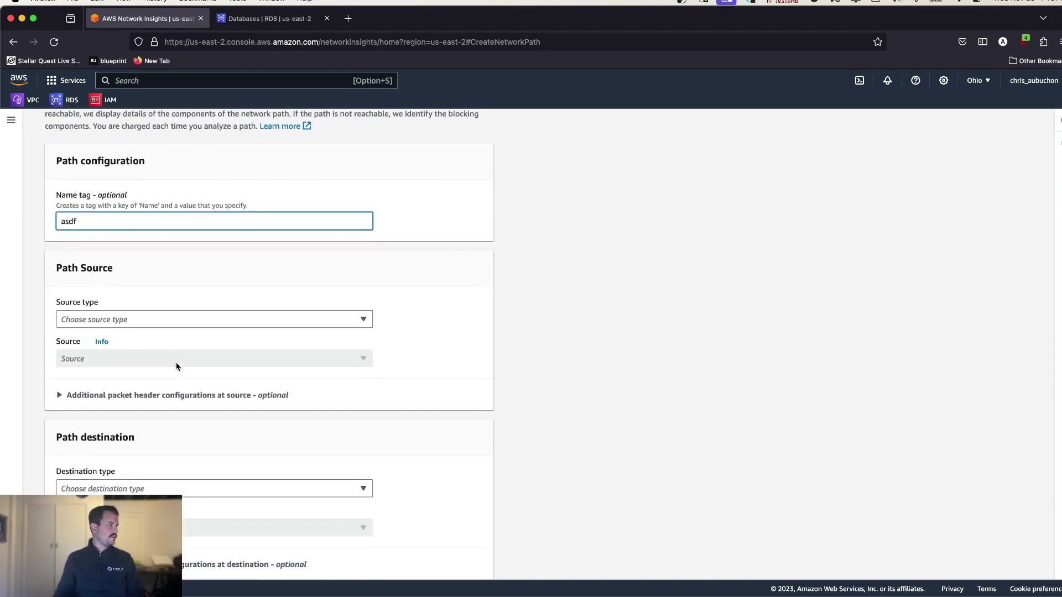
left_click(154, 321)
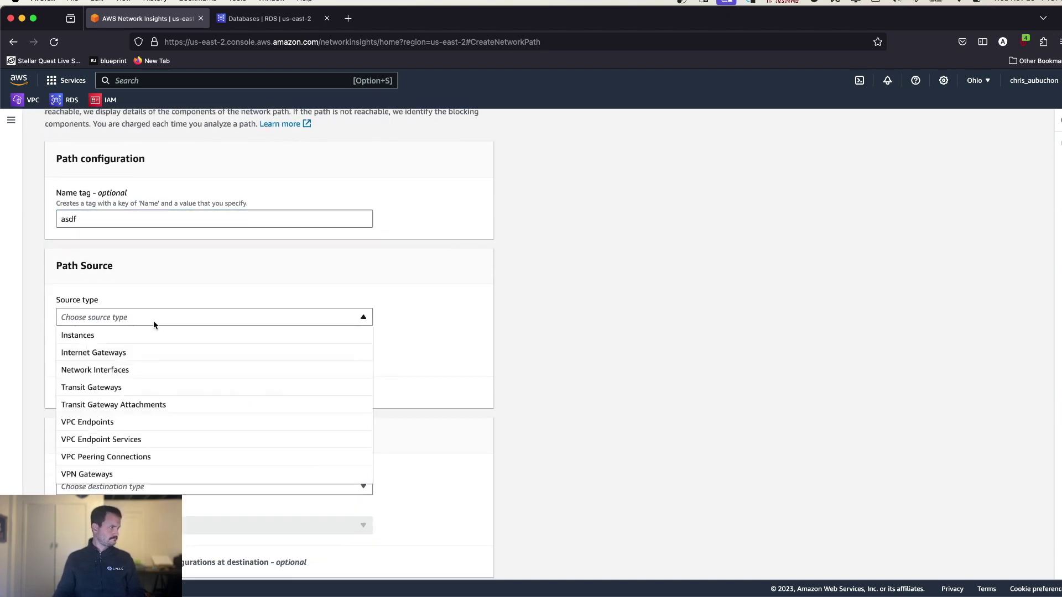
left_click(125, 335)
left_click(125, 359)
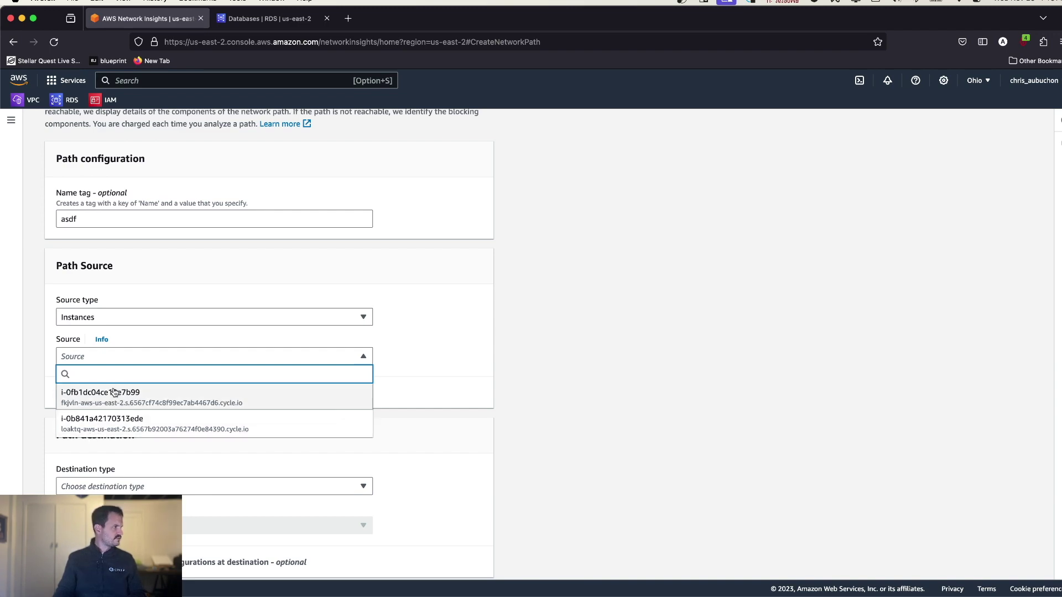
key("ctrl+Left")
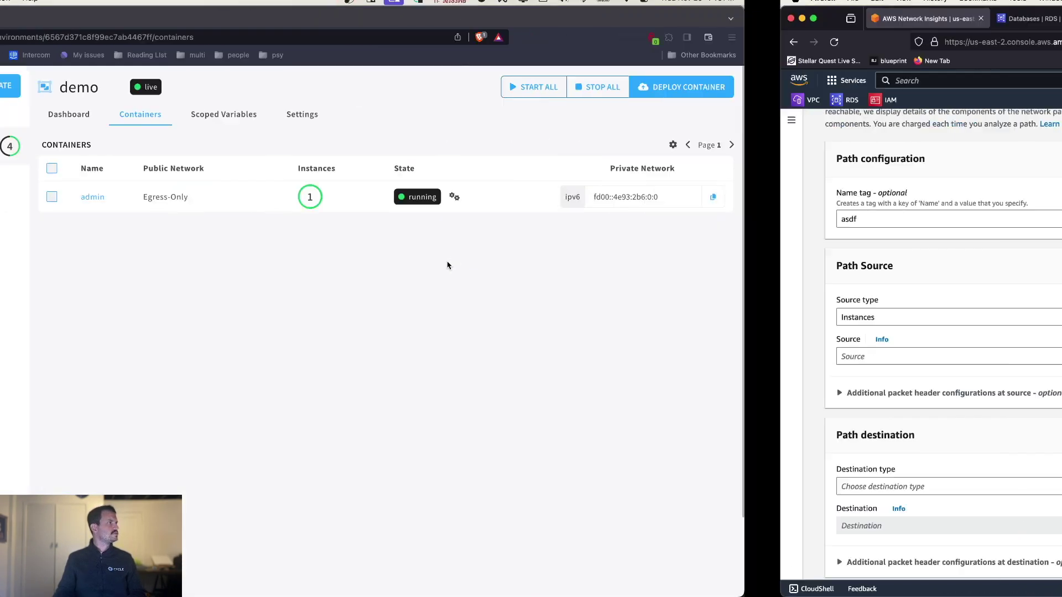
left_click(66, 308)
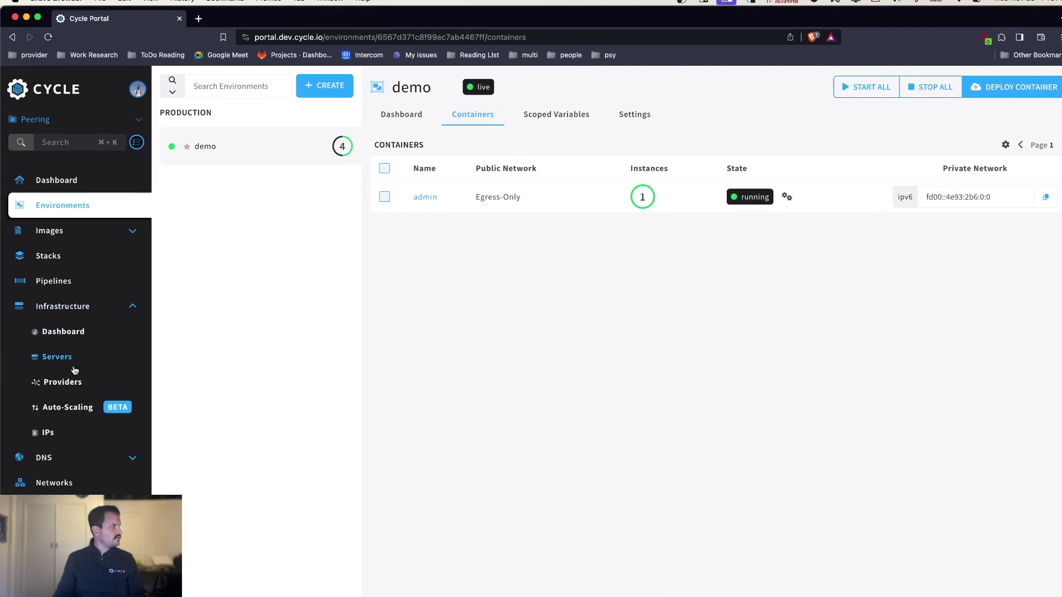
left_click(61, 359)
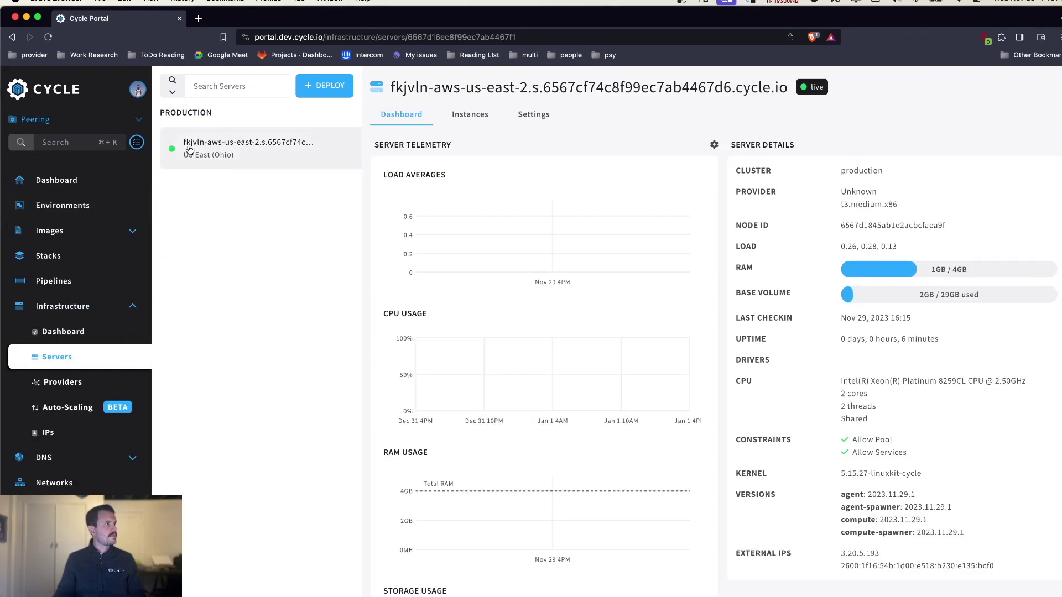
key("ctrl+Right")
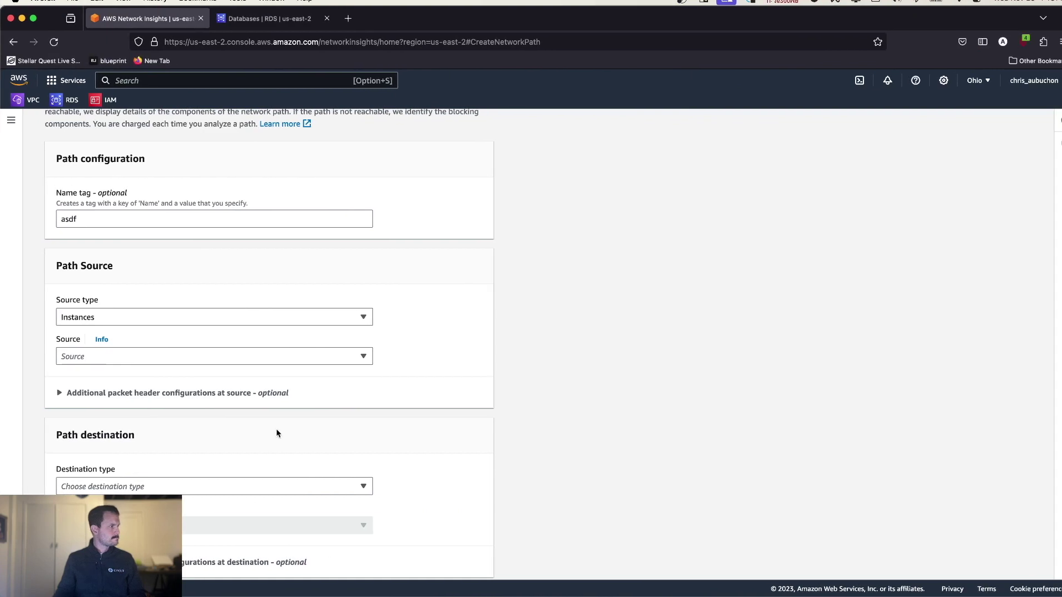
left_click(177, 356)
left_click(158, 411)
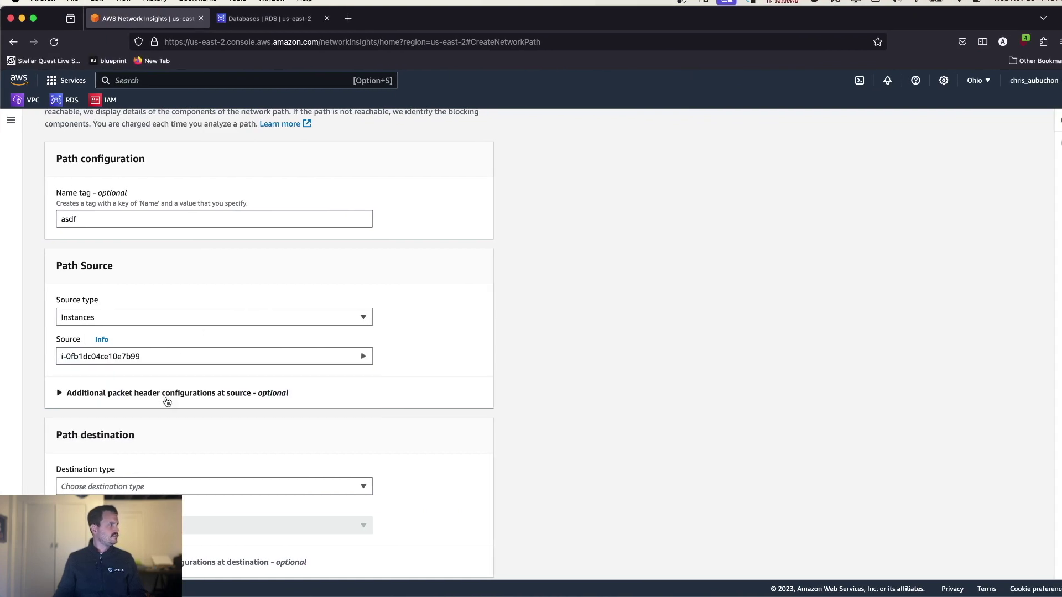
- Set the path destination to VPC peering connection pcx-0a45df8fb82f4cc5a
scroll(291, 438, "down", 3)
left_click(167, 334)
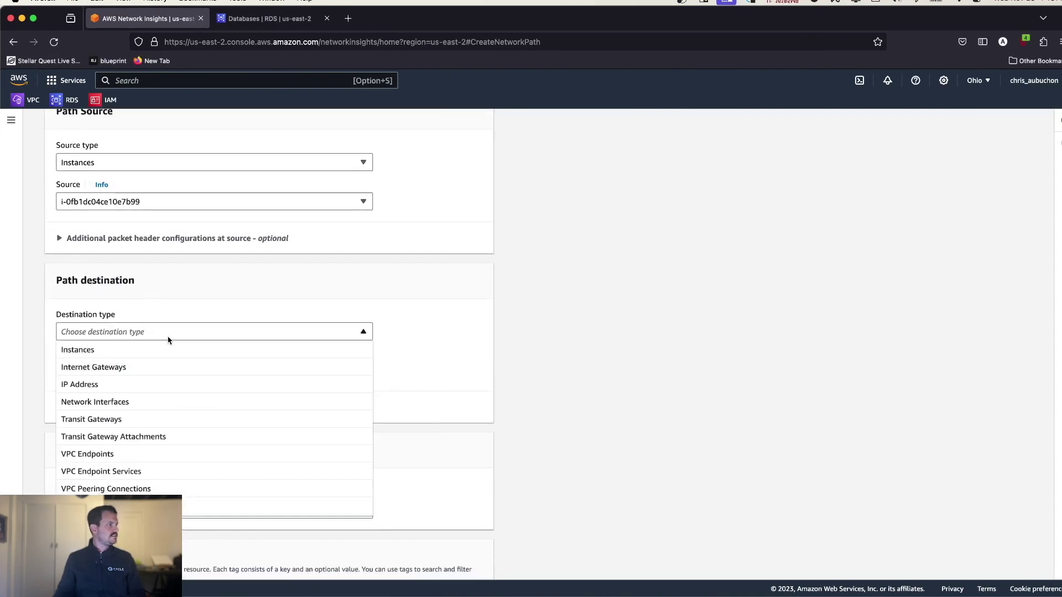
left_click(149, 491)
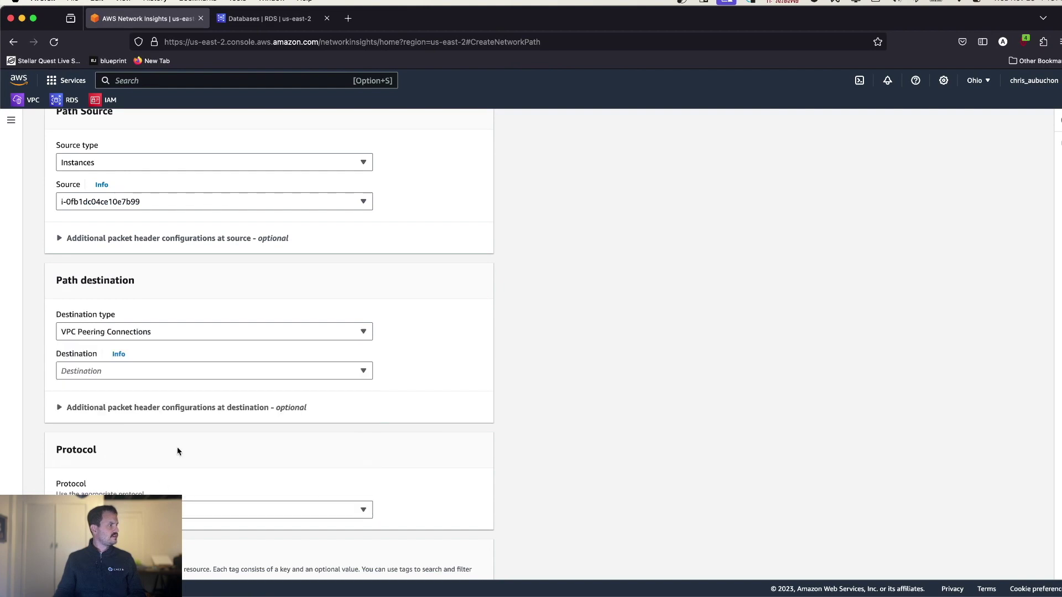
left_click(160, 375)
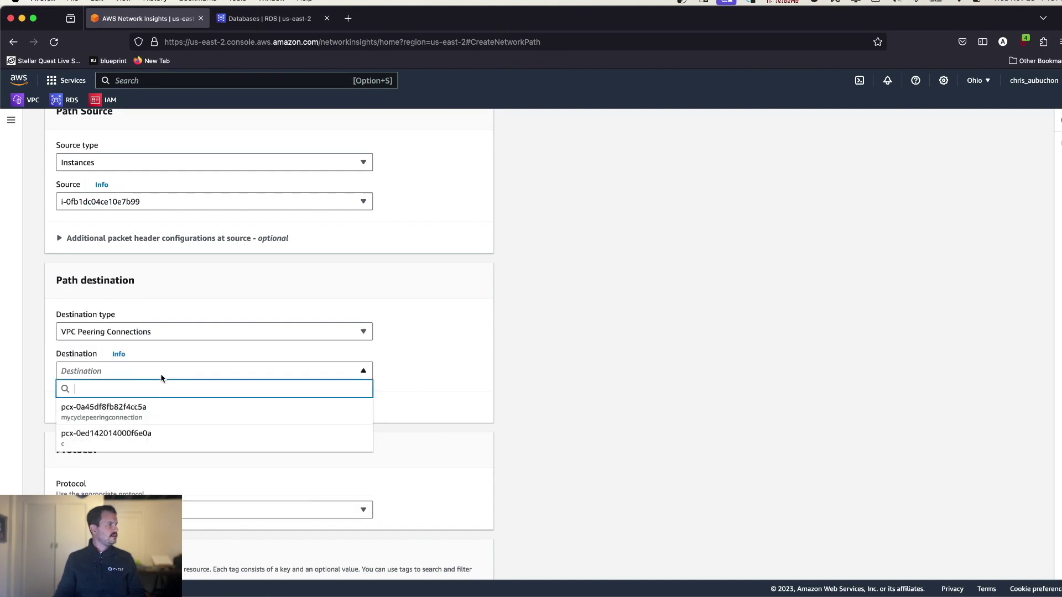
left_click(155, 412)
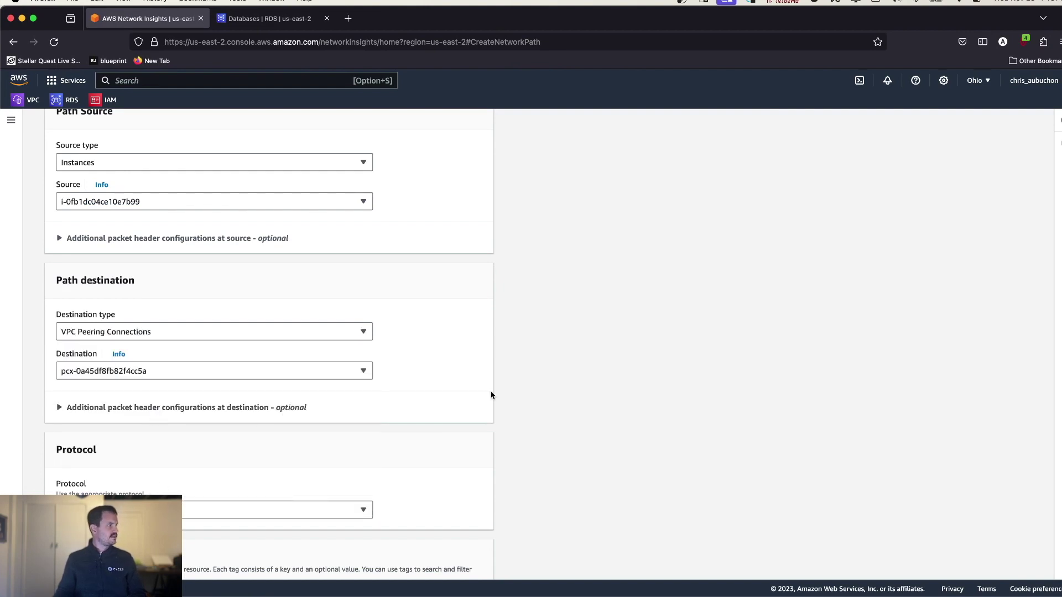
- Review the TCP path settings and create and analyze the path
scroll(647, 410, "down", 3)
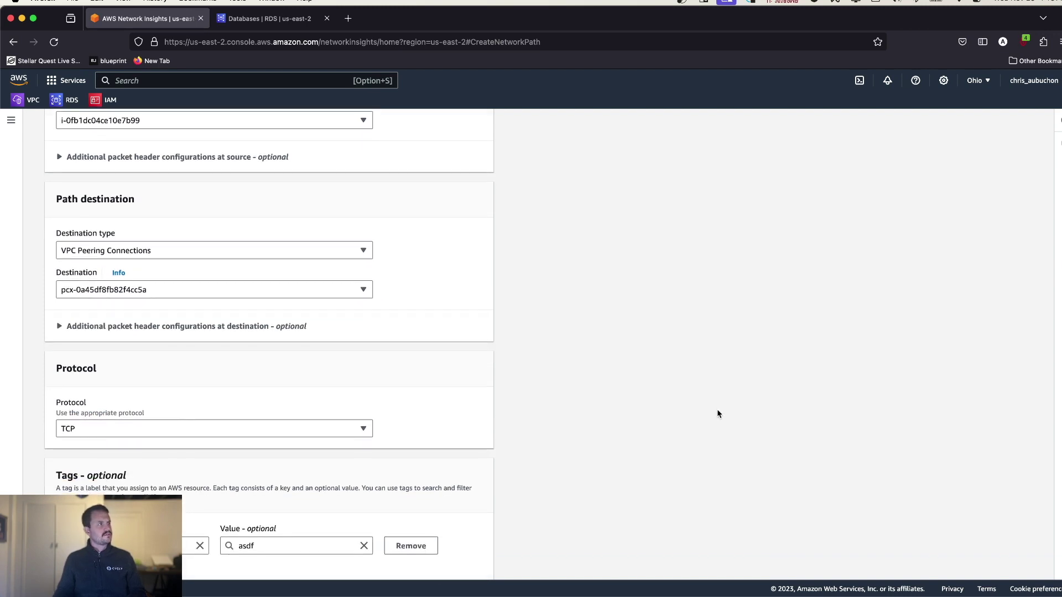
scroll(717, 409, "down", 2)
scroll(716, 410, "up", 5)
scroll(717, 410, "down", 1)
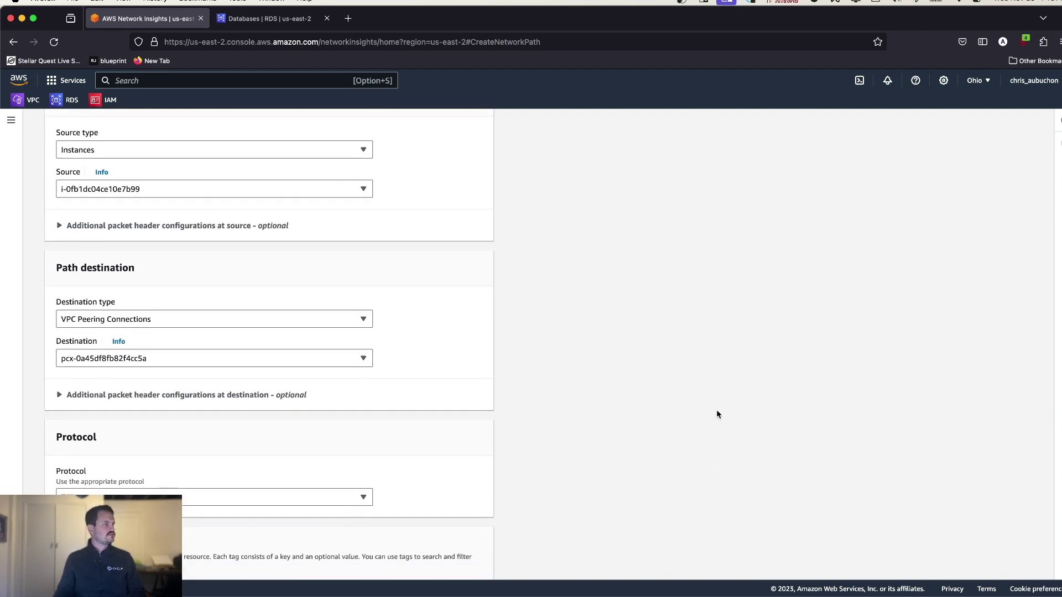
scroll(716, 412, "down", 4)
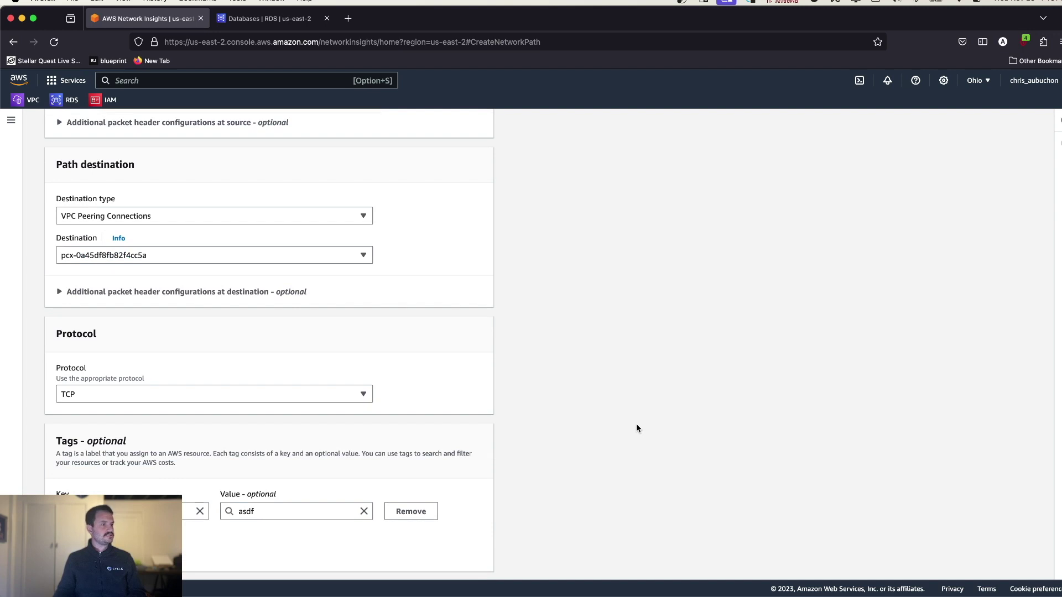
scroll(636, 426, "up", 1)
scroll(637, 426, "down", 2)
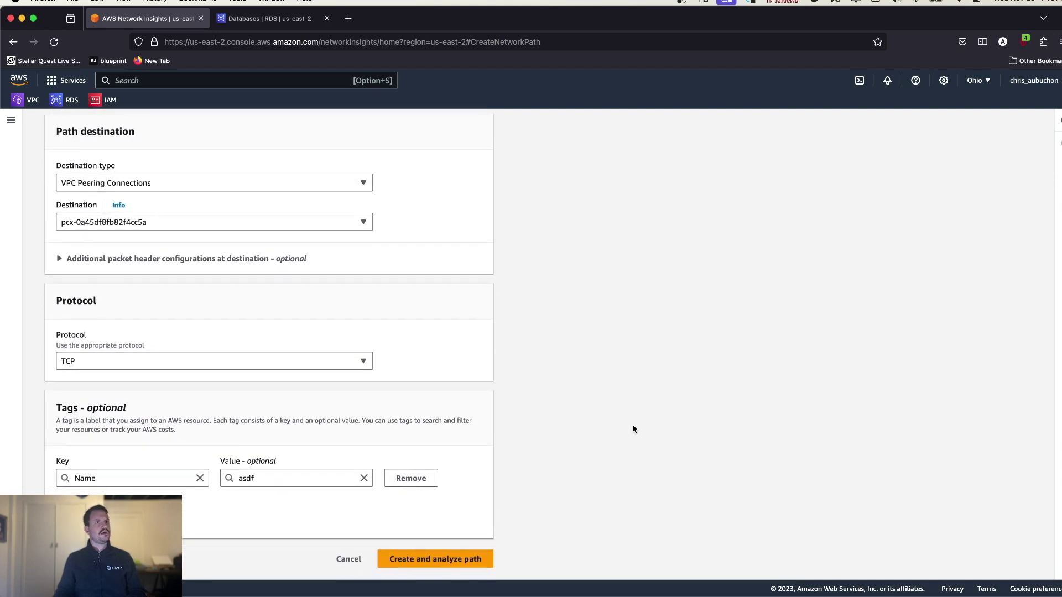
left_click(1059, 143)
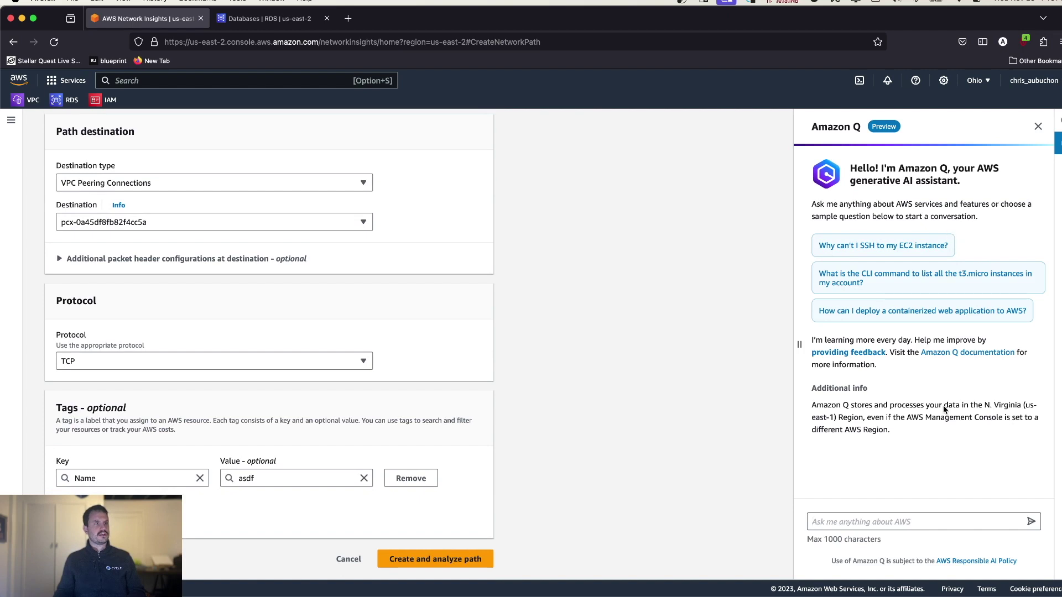
left_click(1037, 128)
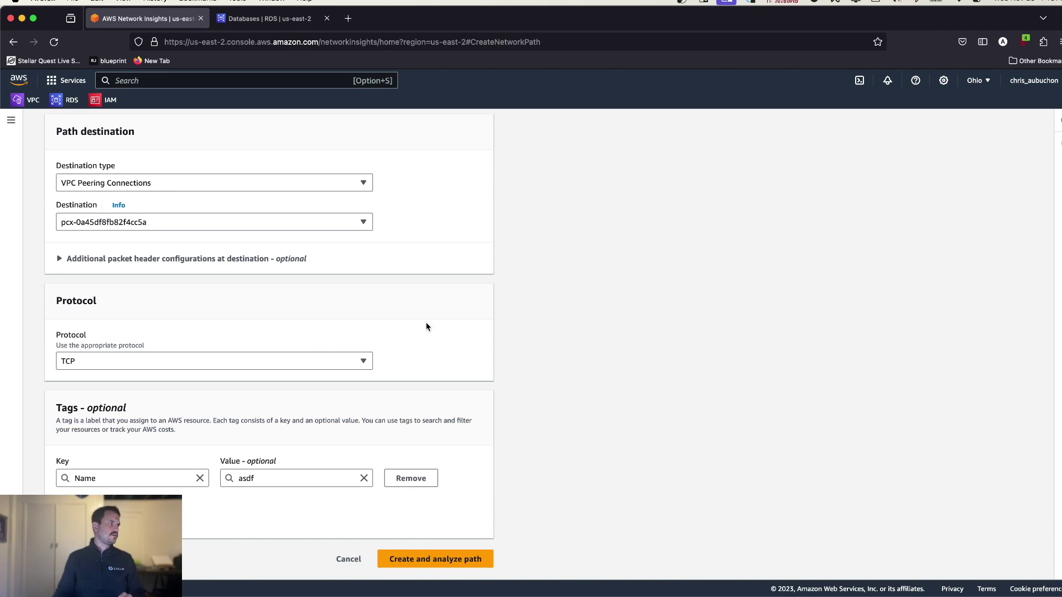
scroll(578, 363, "up", 2)
scroll(577, 363, "up", 6)
scroll(577, 364, "down", 3)
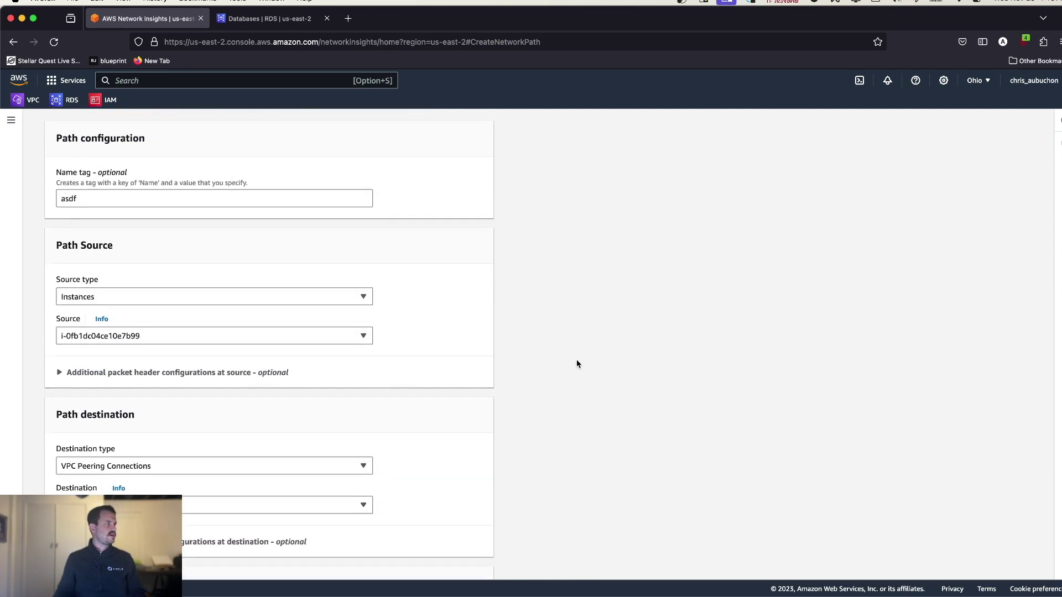
scroll(576, 363, "up", 5)
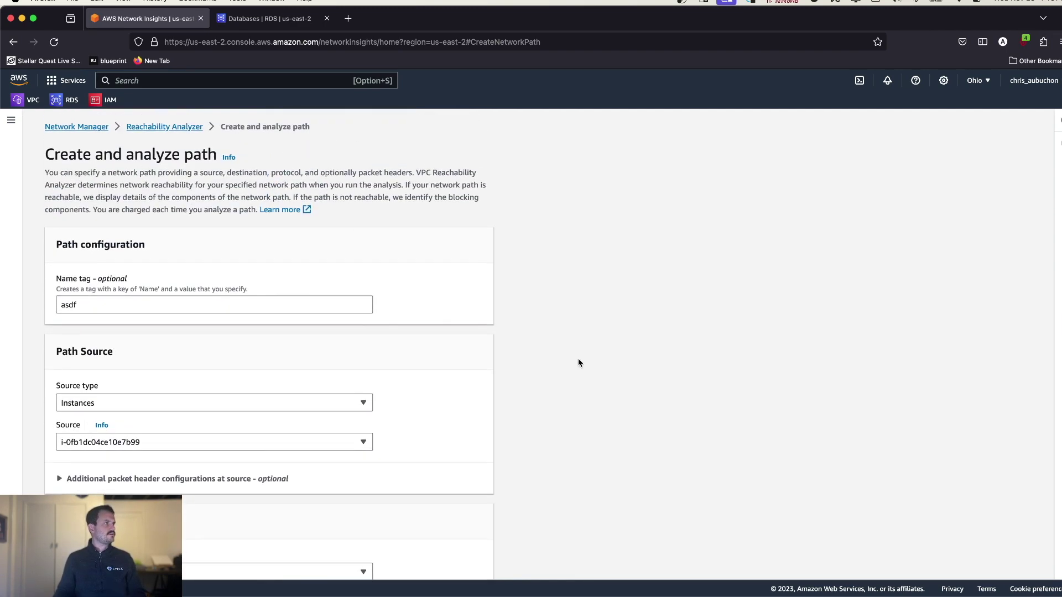
scroll(583, 353, "down", 12)
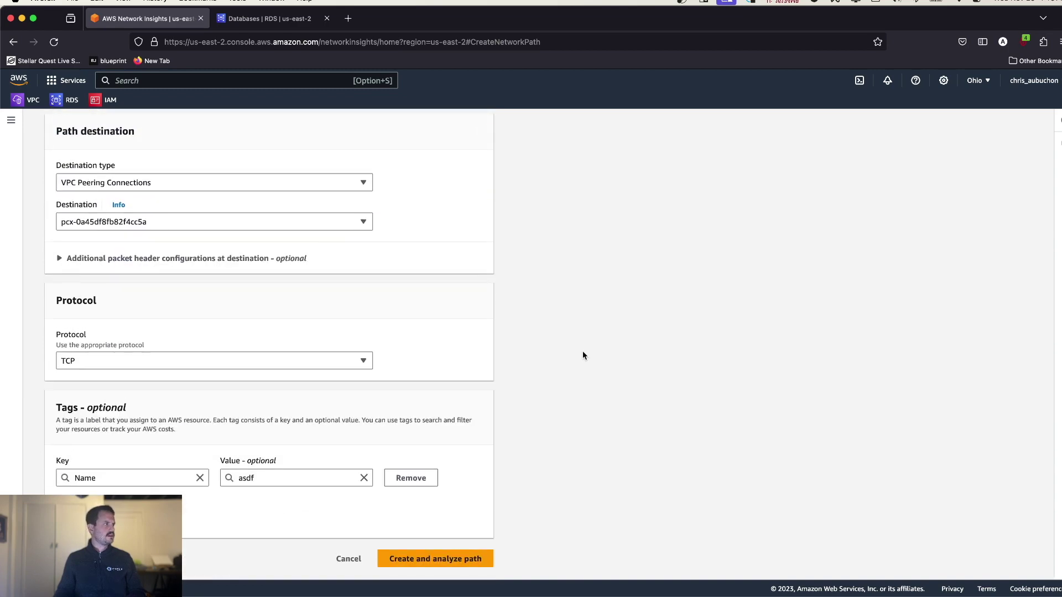
left_click(428, 560)
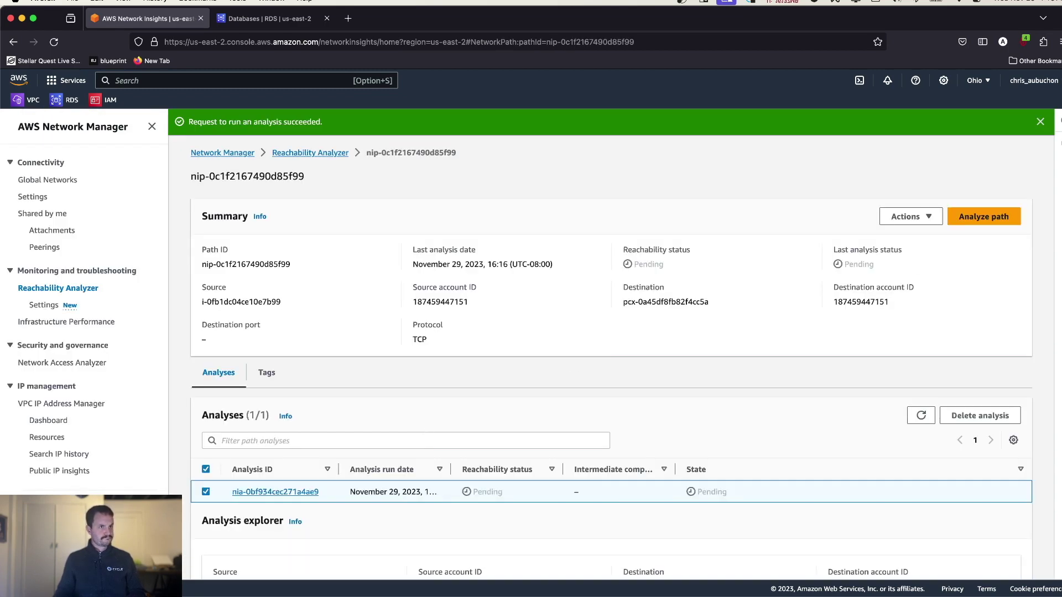
- Switch to the 'Databases | RDS' tab to check the db database status
left_click(276, 20)
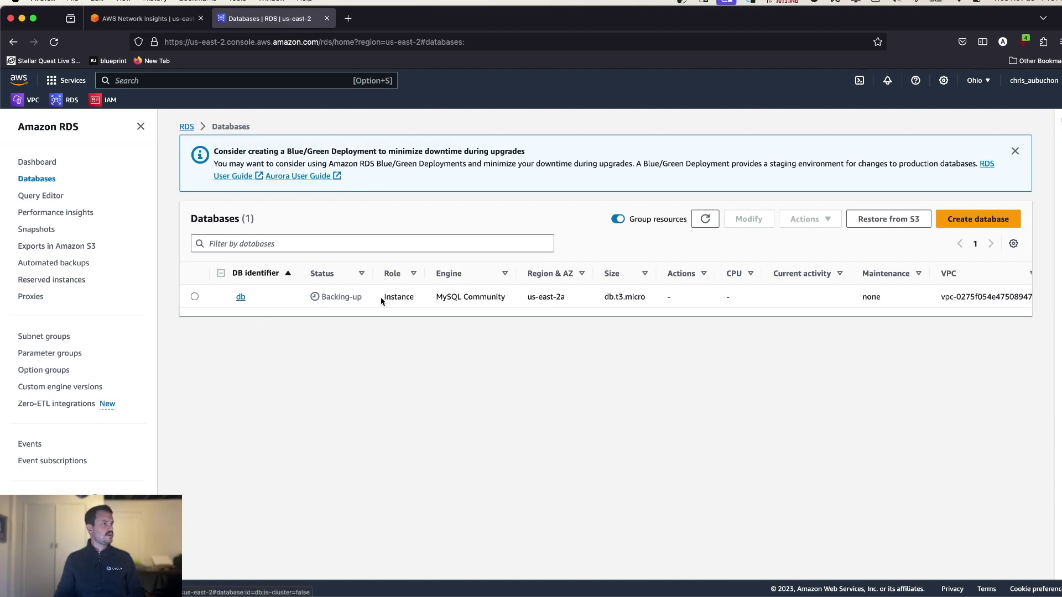
left_click_drag(368, 303, 305, 311)
left_click(313, 344)
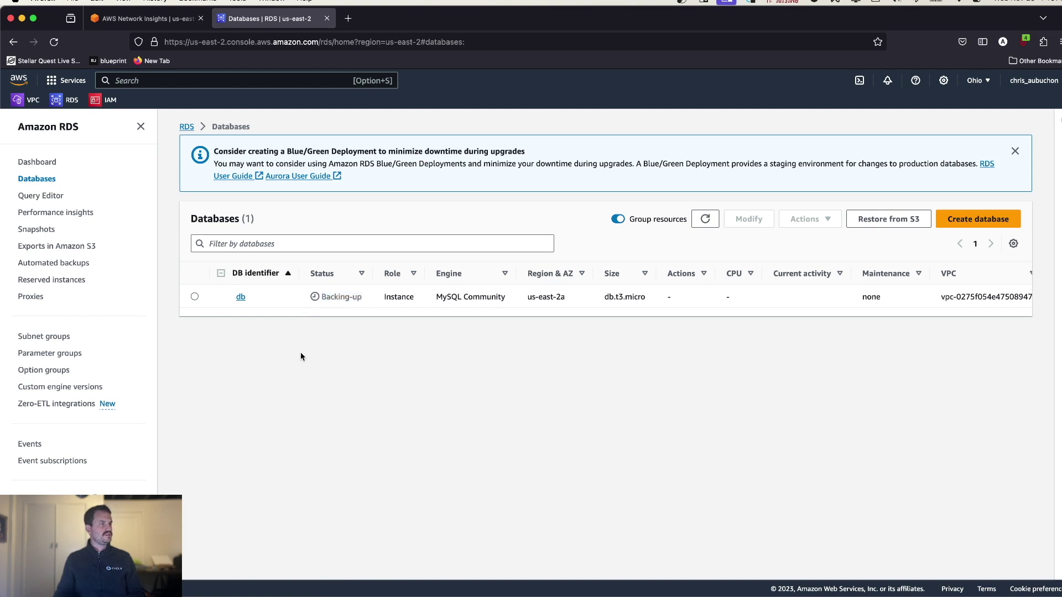
left_click(240, 298)
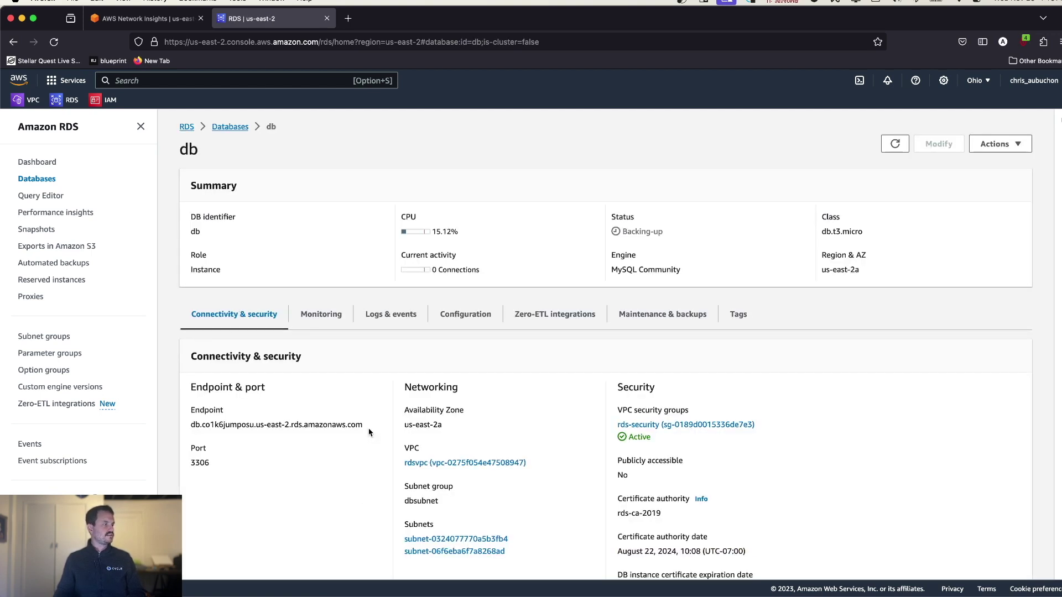
left_click_drag(340, 428, 193, 429)
key("super+c")
left_click_drag(211, 464, 176, 469)
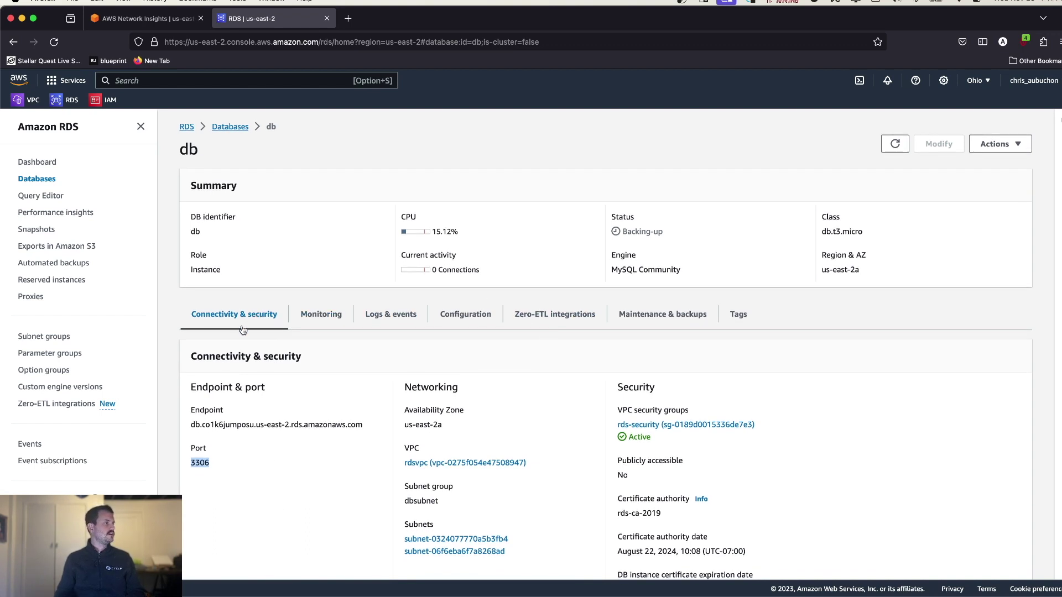
scroll(365, 325, "left", 5)
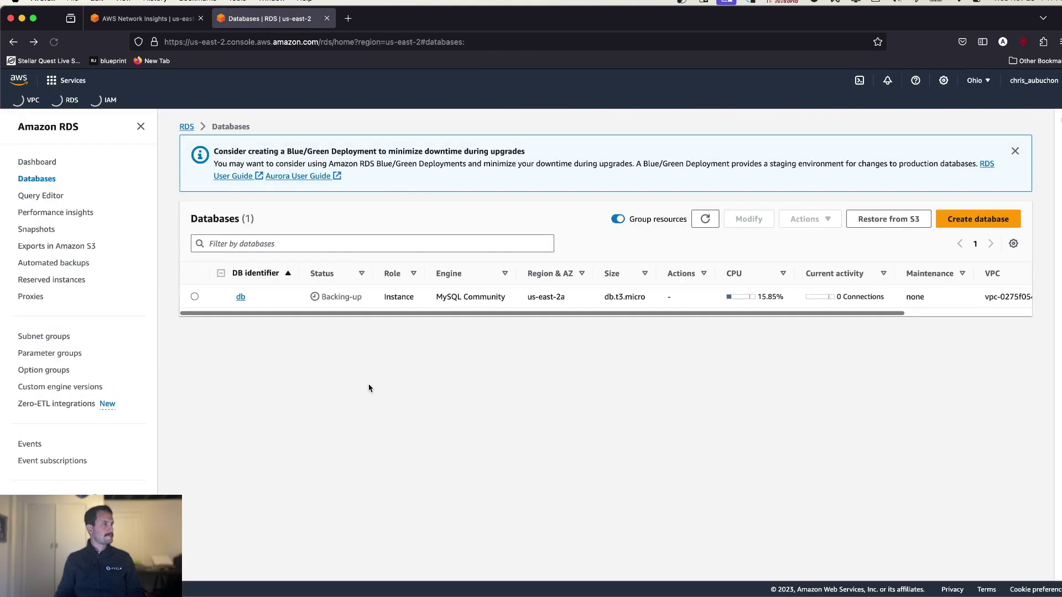
- In the ssh session, run mysql -h <RDS hostname> -u admin -p and enter the password
key("ctrl+Left")
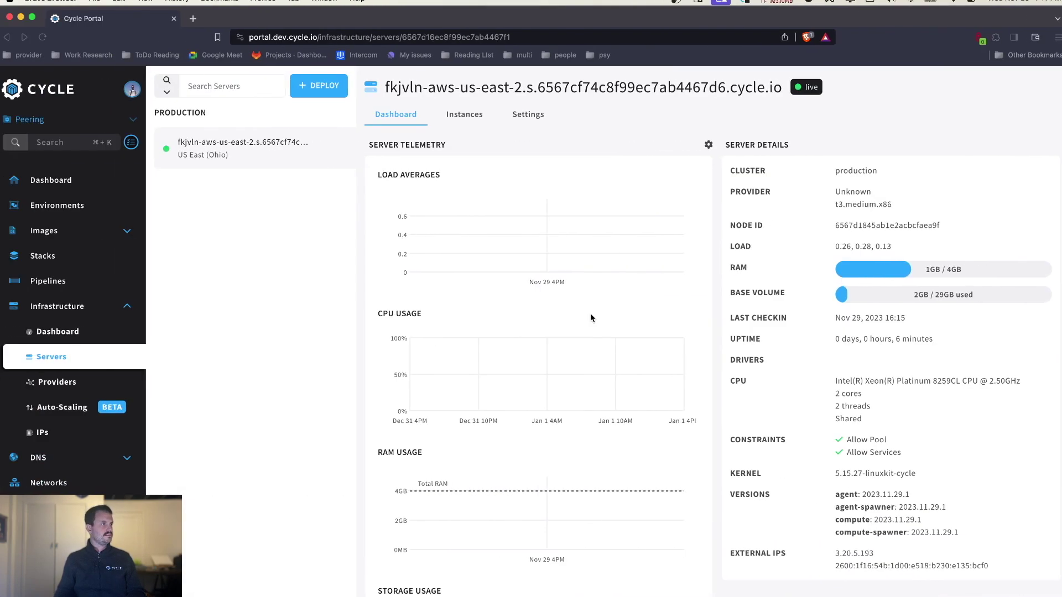
key("ctrl+Up")
left_click(817, 431)
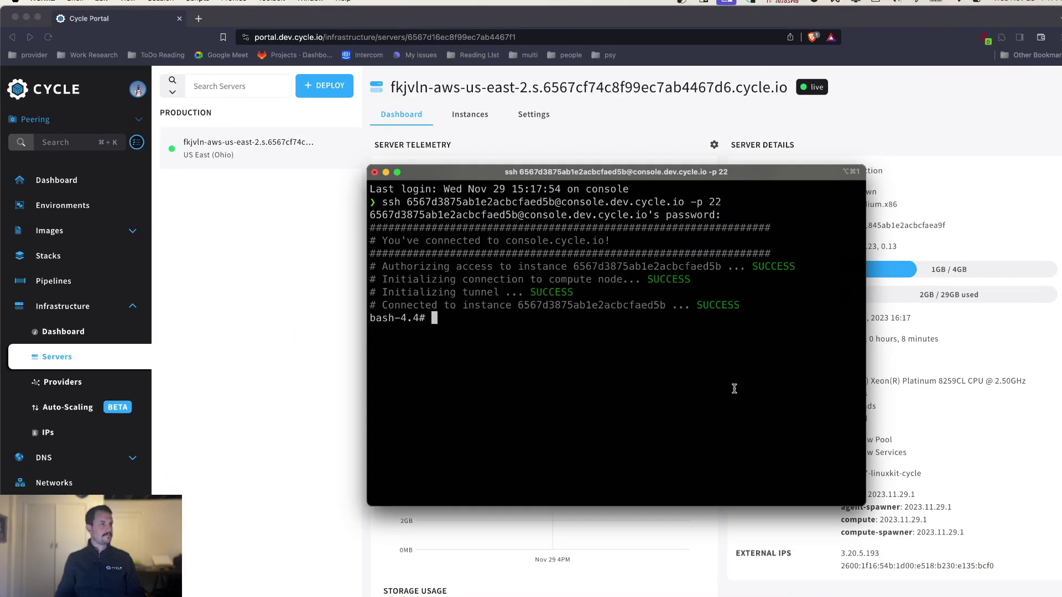
type("mysql -")
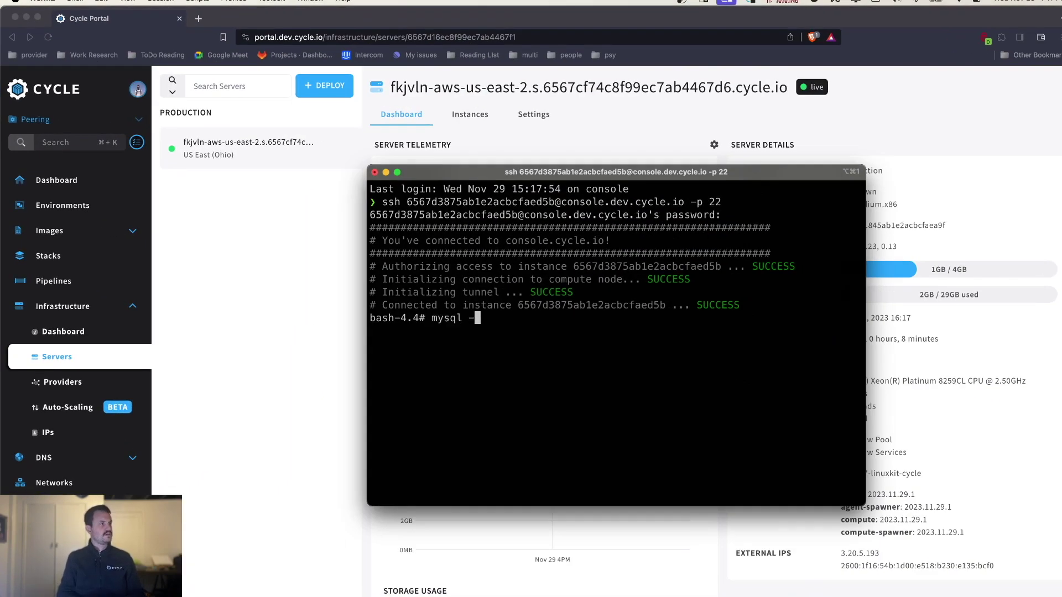
type("h")
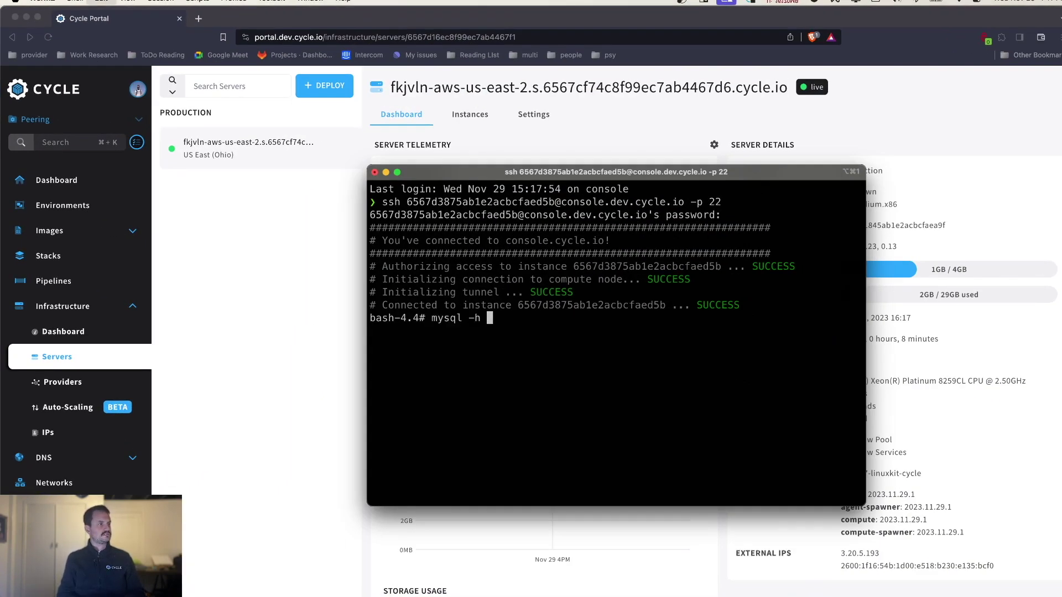
key("super+v")
type("-u adimn")
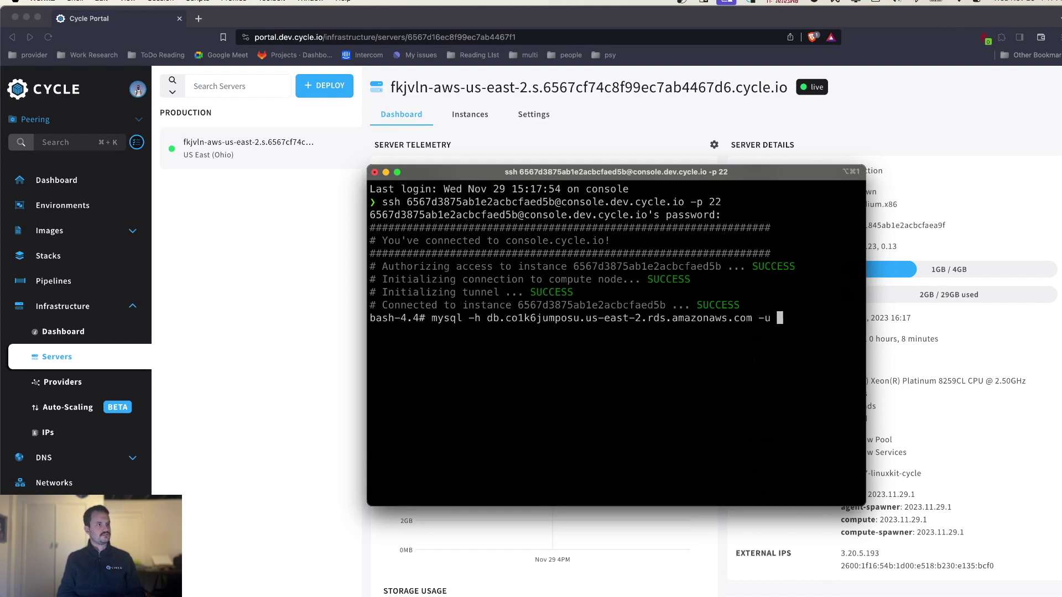
key("BackSpace")
key("BackSpace")
key("BackSpace")
type("min -")
type("[")
key("BackSpace")
type("p")
key("Return")
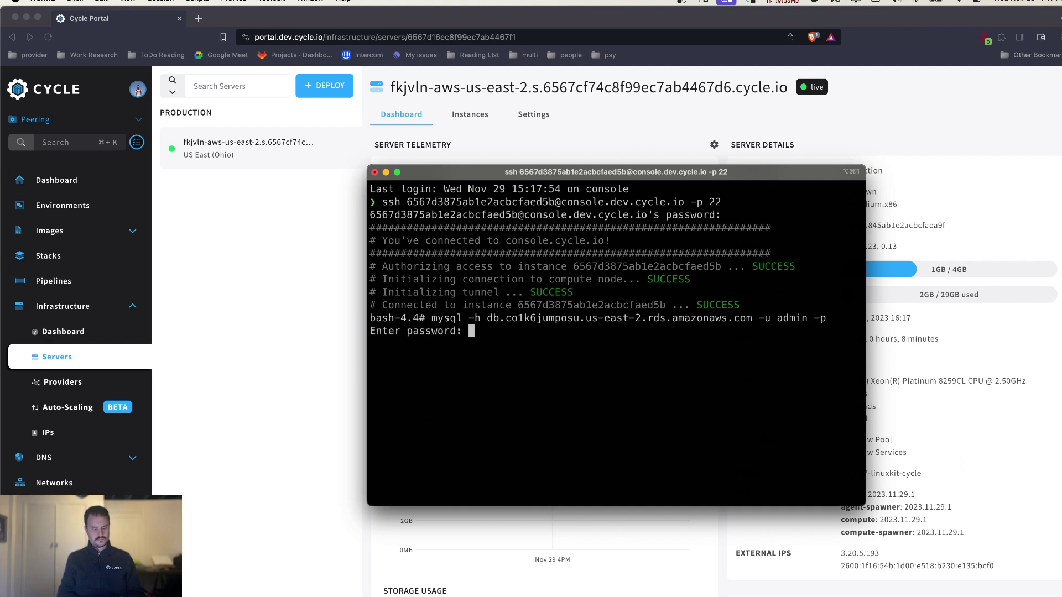
key("Return")
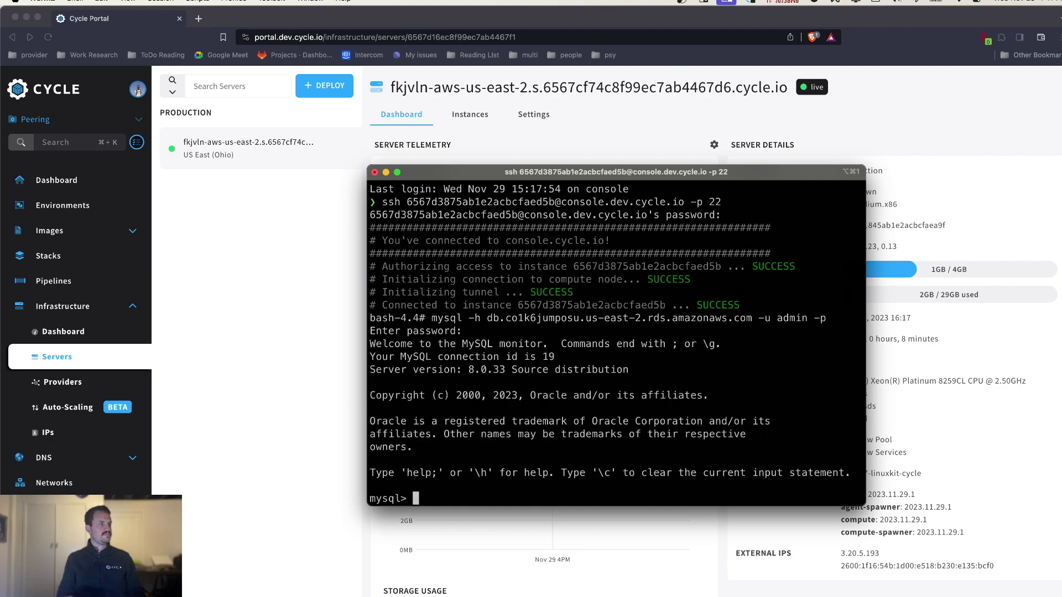
- Glance at the AWS RDS desktop, then open a new local shell tab
key("super+Tab")
key("ctrl+Left")
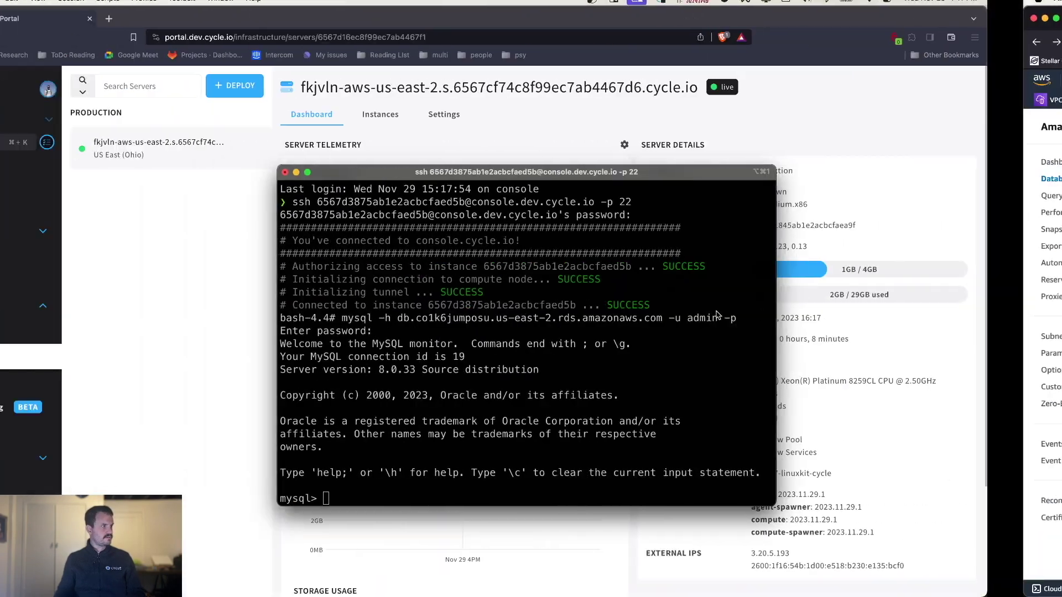
key("ctrl+Right")
key("ctrl+Left")
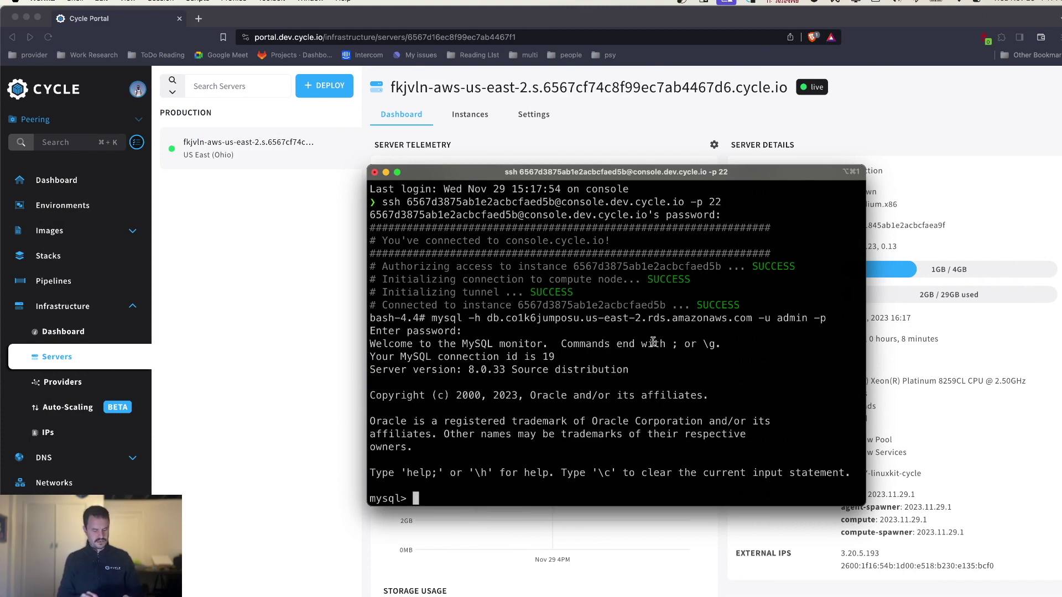
key("super+t")
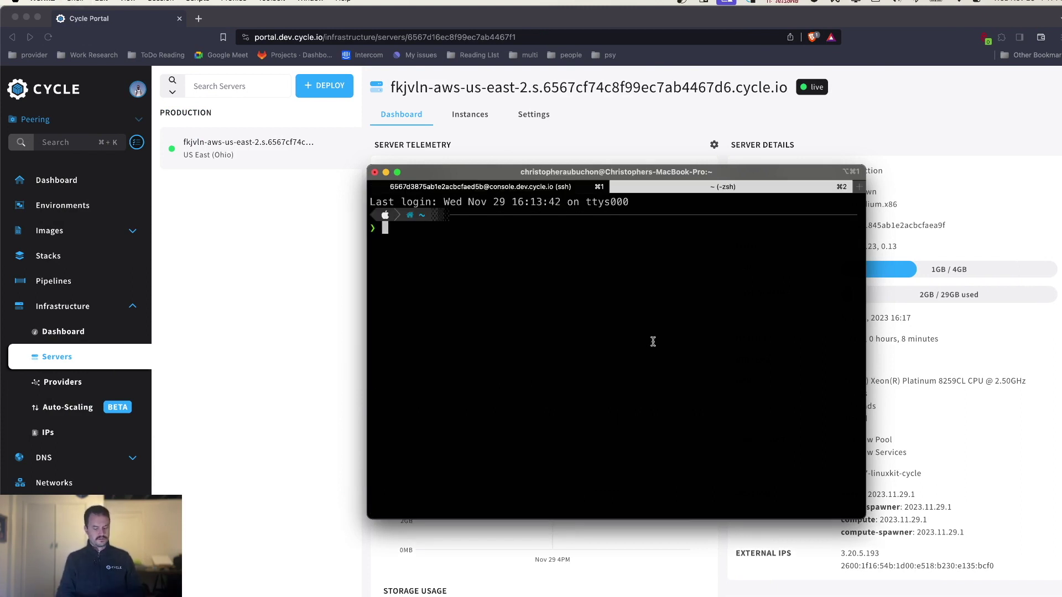
- Ping the RDS hostname locally, then try mysql -h <hostname> -u admin -p
type("ping")
key("super+v")
key("Return")
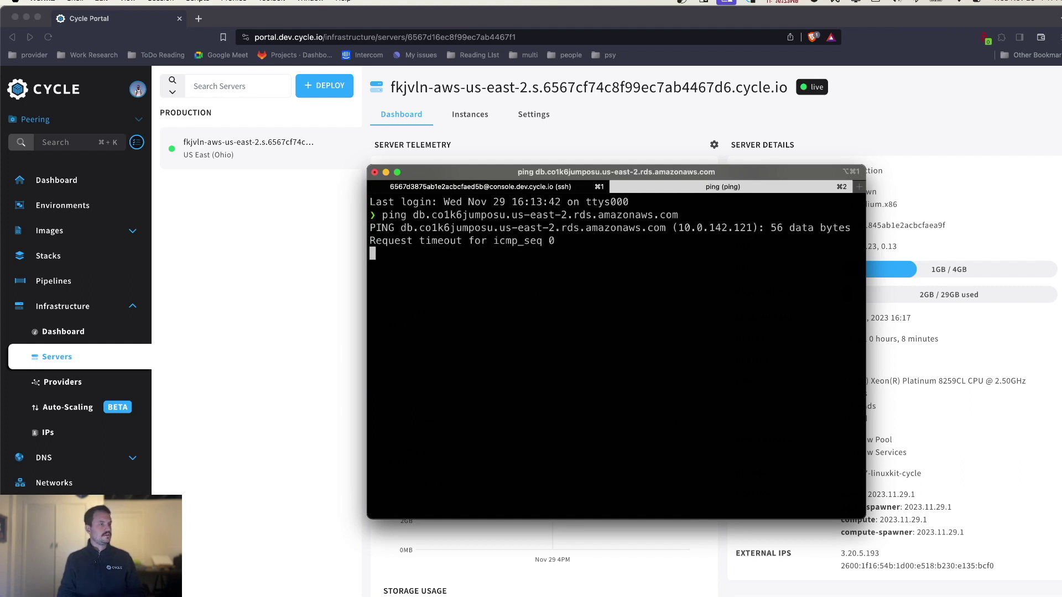
key("ctrl+c")
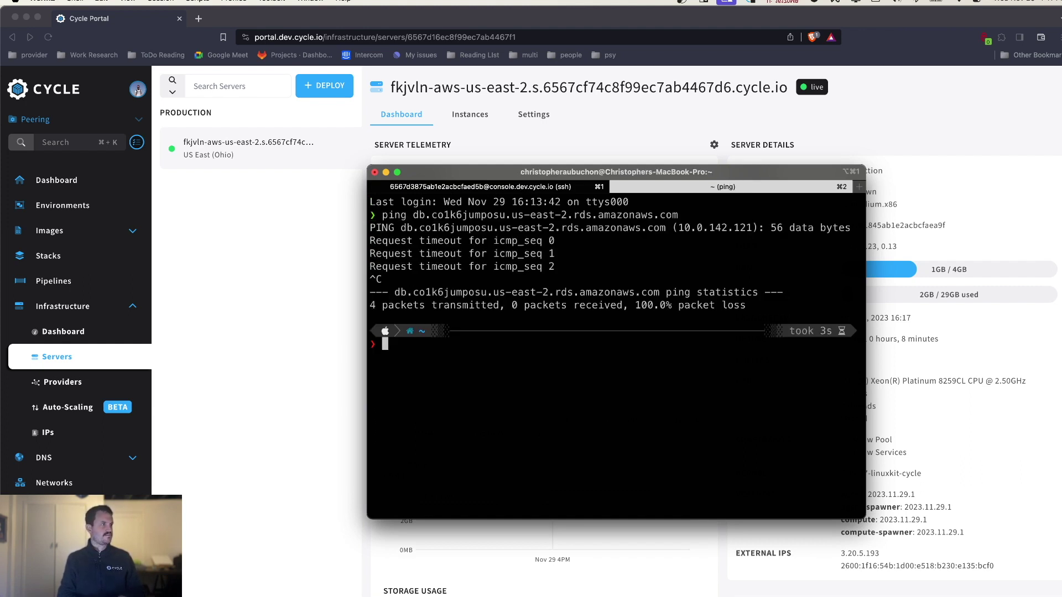
type("mysql -h")
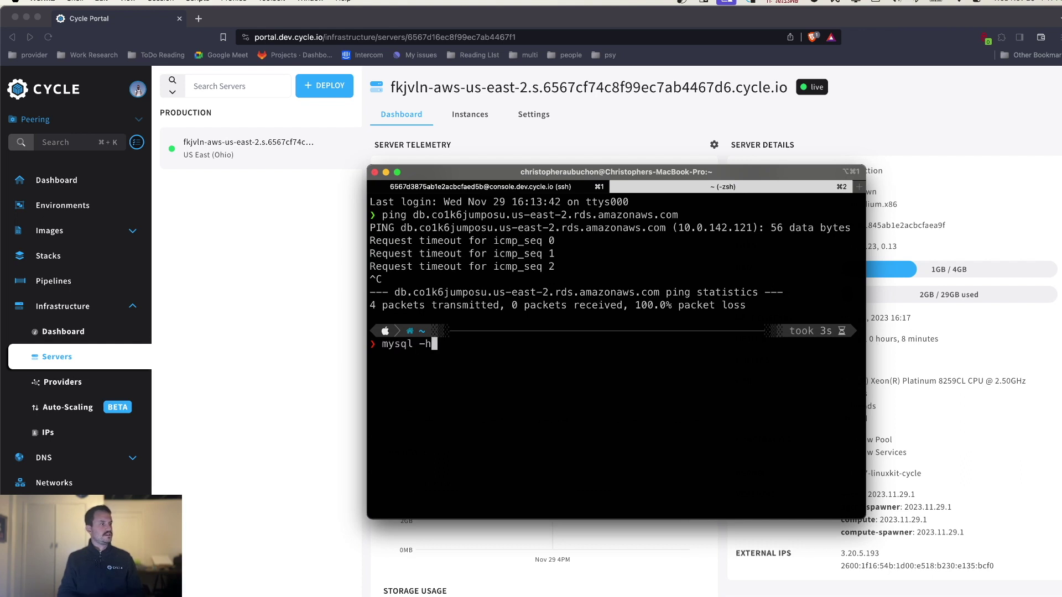
key("super+v")
type("-u admin")
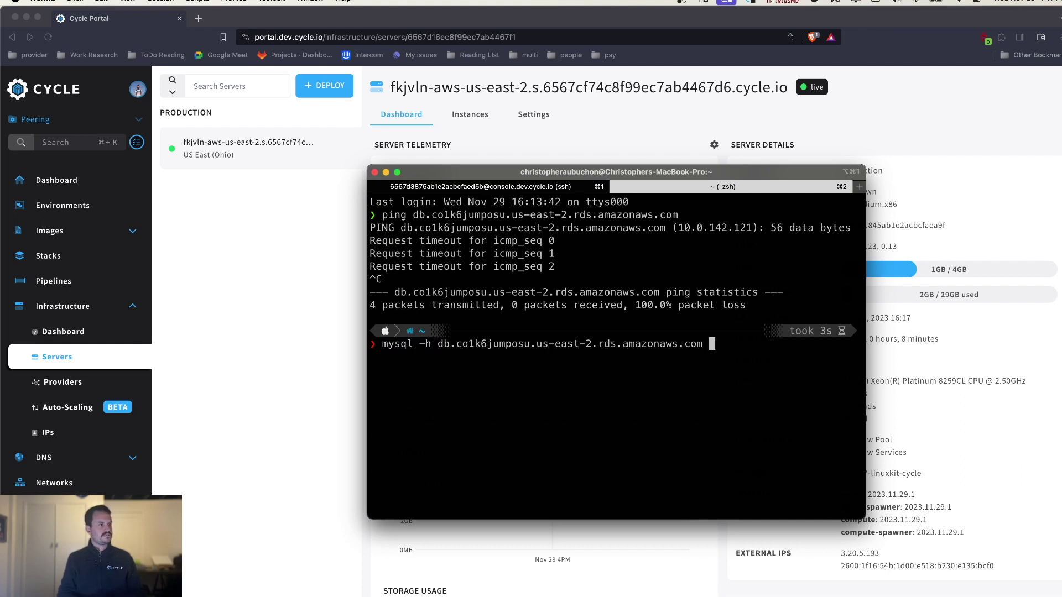
type(" -p")
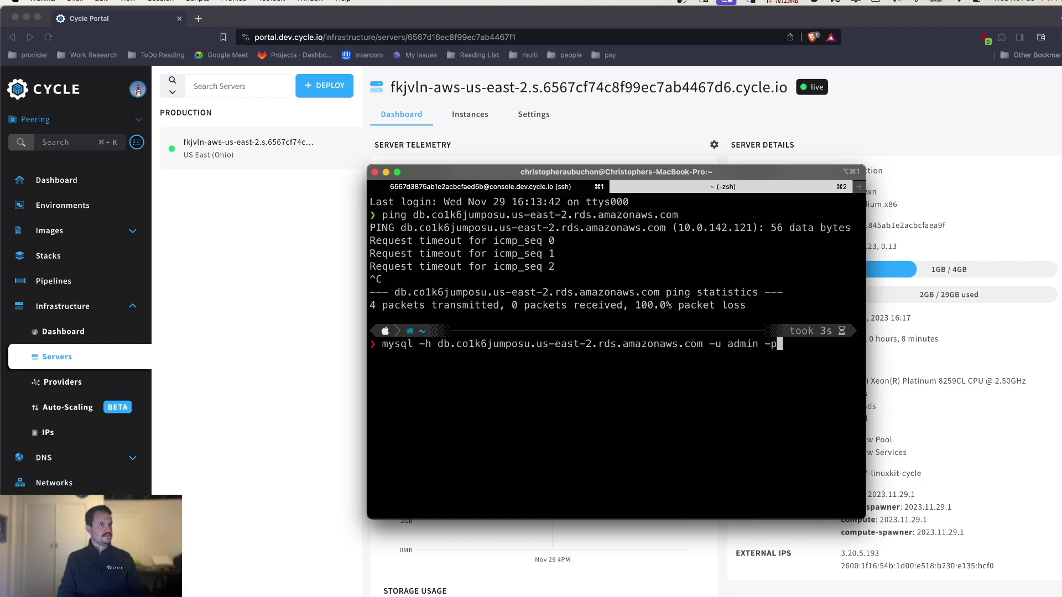
key("Return")
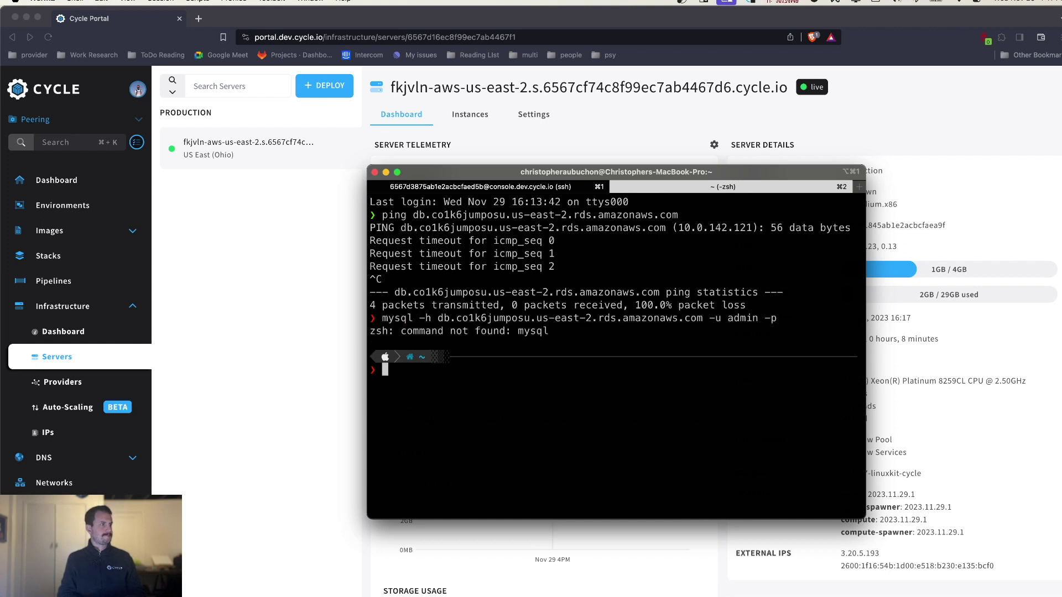
- Try docker run -it mysql sh, then launch the Docker app via Spotlight
type("docker u")
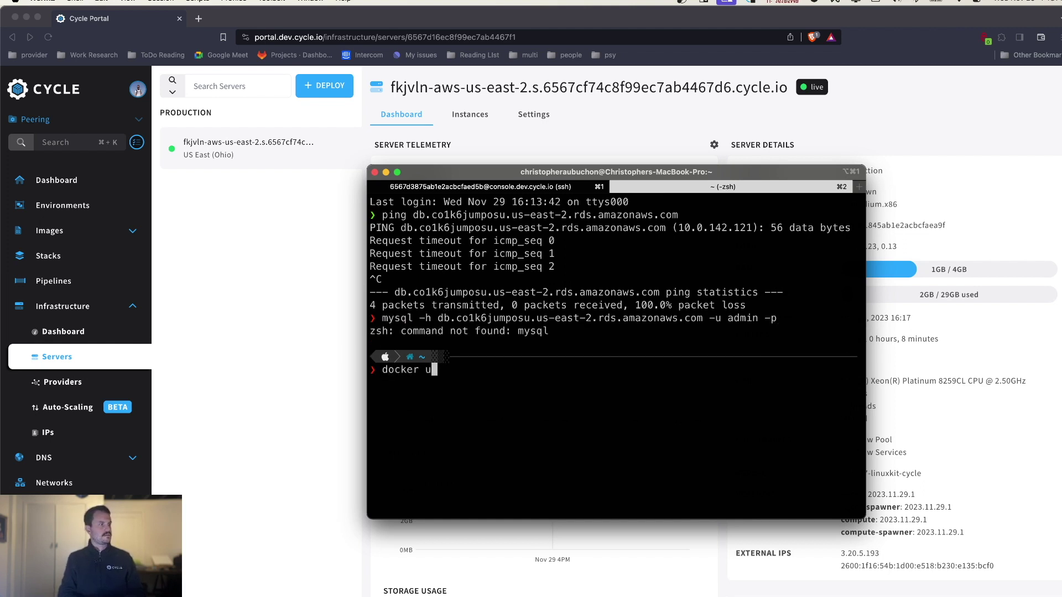
key("BackSpace")
type("run -it -")
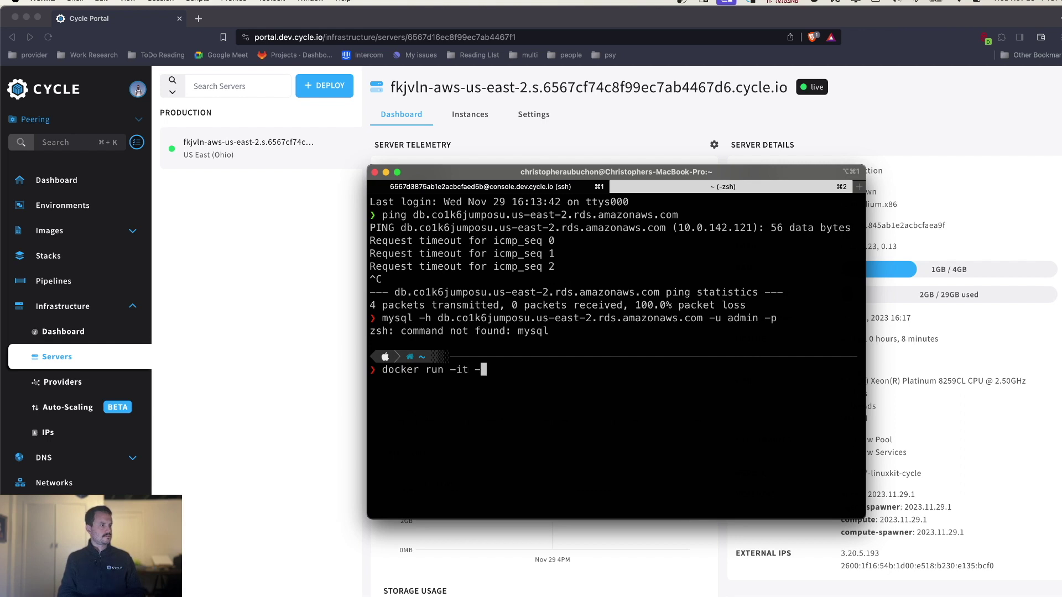
key("BackSpace")
type("mysql bash")
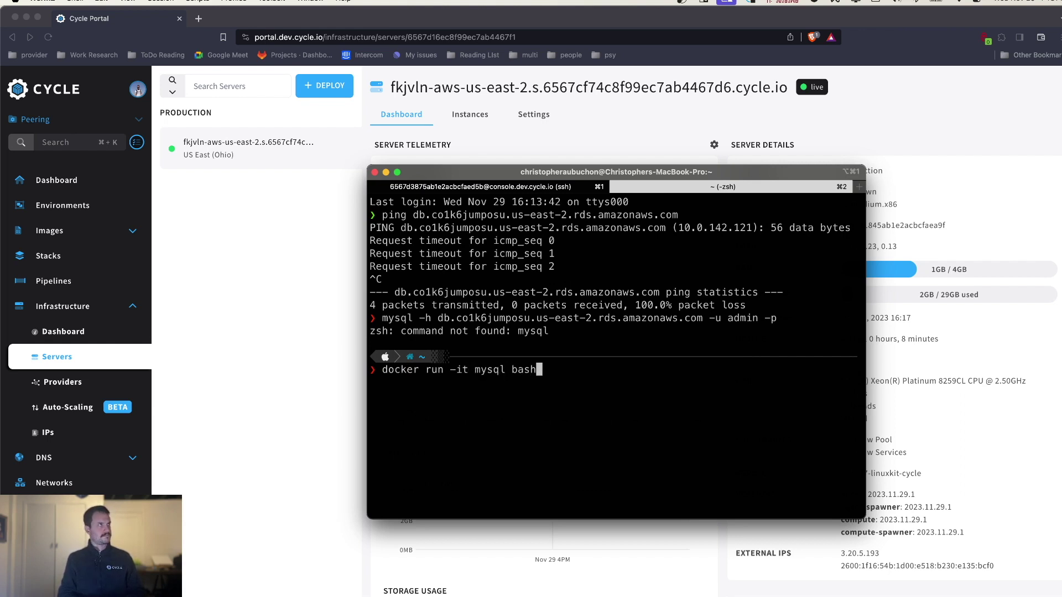
key("BackSpace")
key("BackSpace")
key("BackSpace")
type("sh")
key("Return")
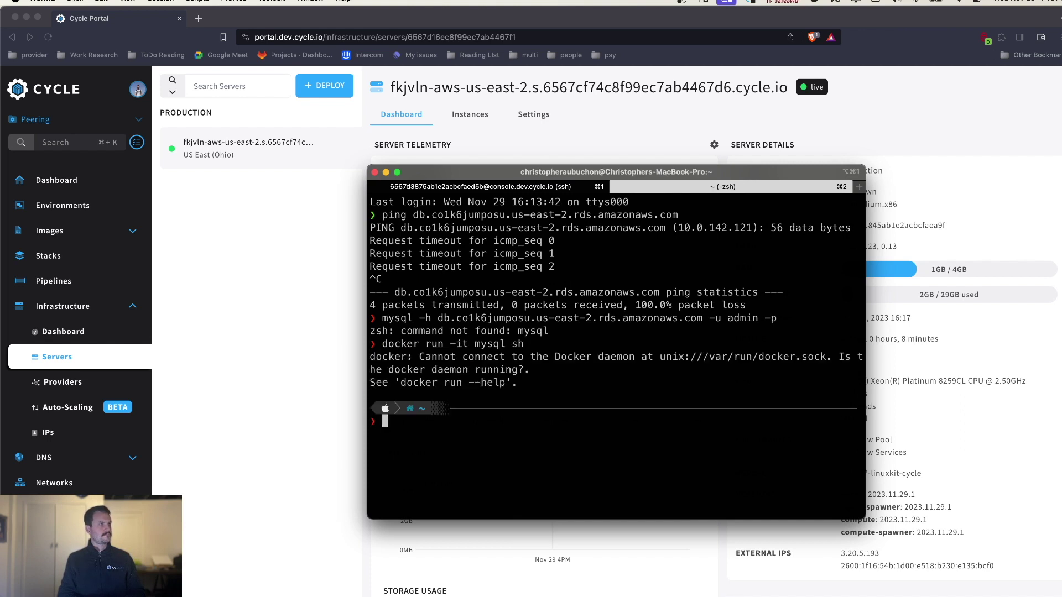
key("super+space")
type("docker")
key("Return")
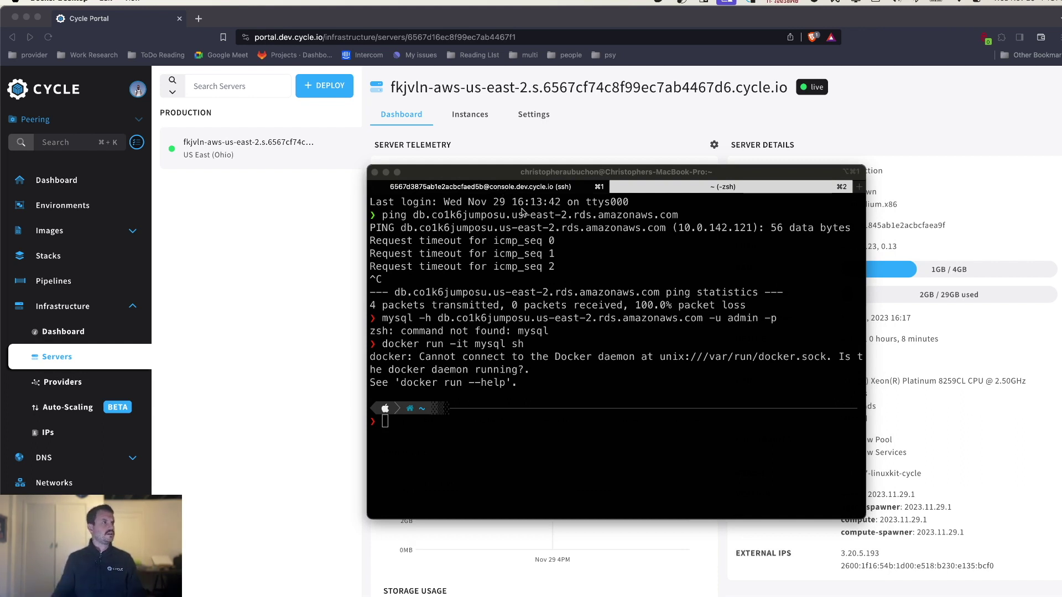
- Rerun docker run -it mysql sh to pull mysql:latest, then clear the container shell
left_click(640, 452)
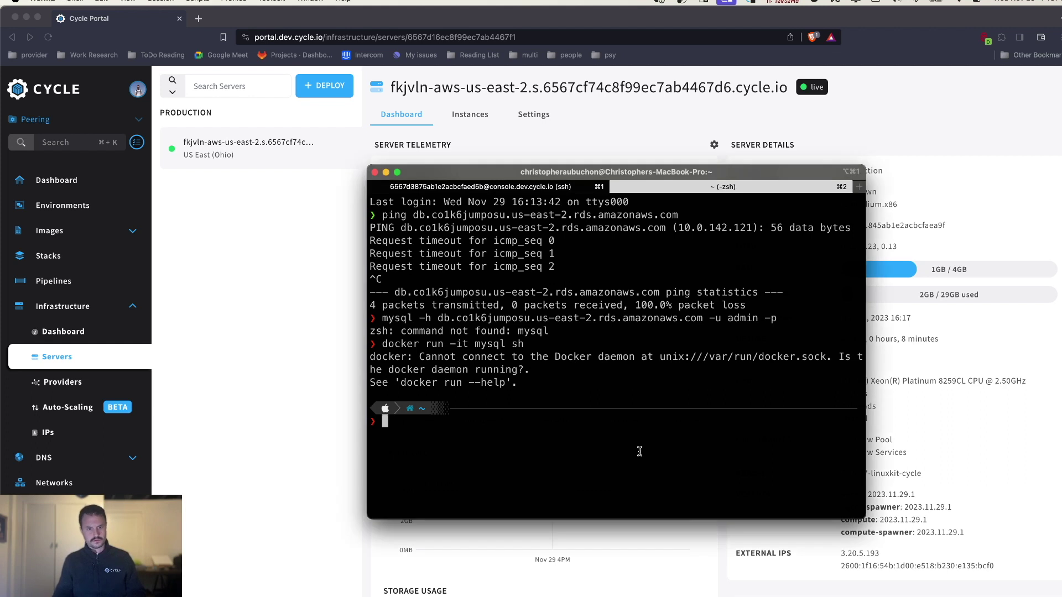
key("Up")
key("Return")
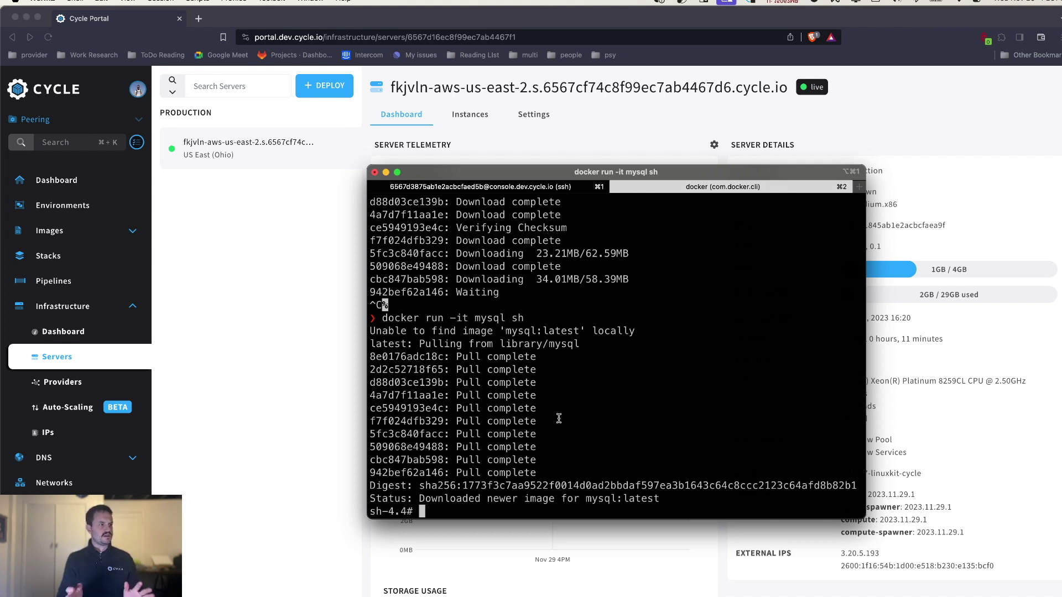
type("mysql -h")
key("super+v")
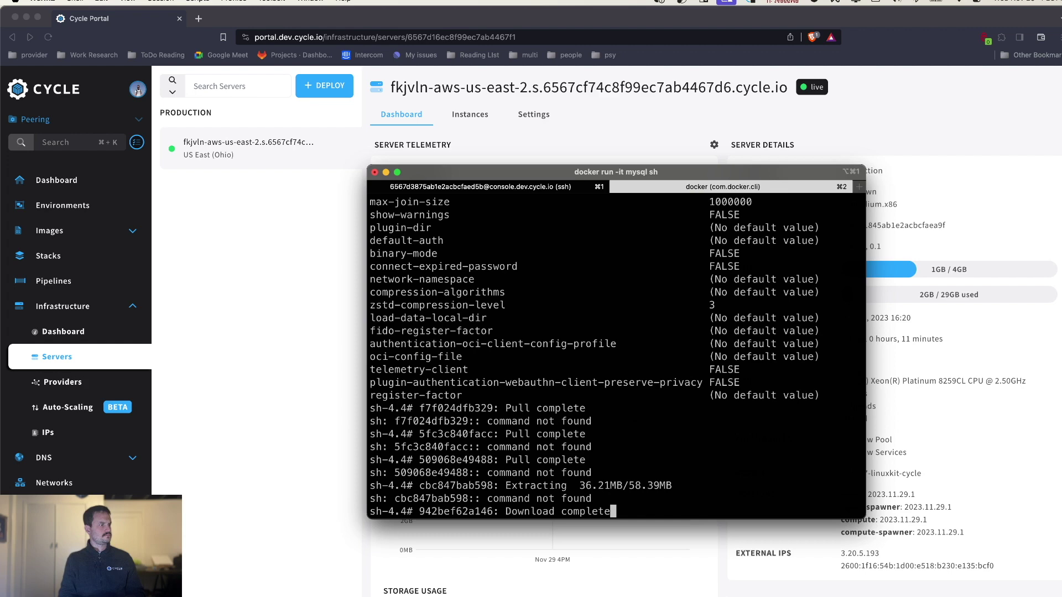
key("super+k")
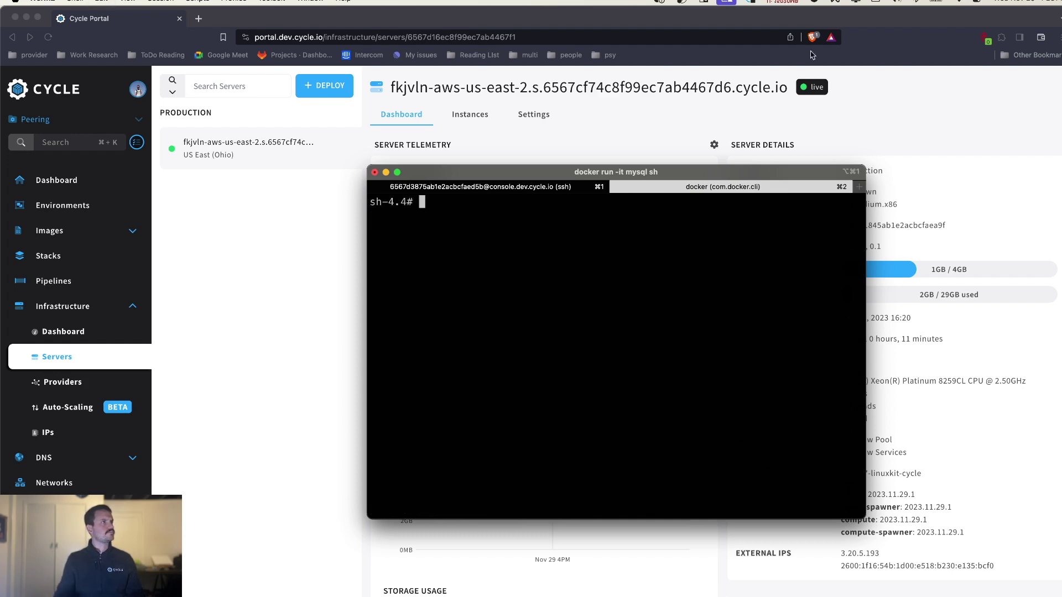
key("ctrl+Right")
- Copy the db endpoint hostname from its RDS detail page into the terminal
left_click(241, 297)
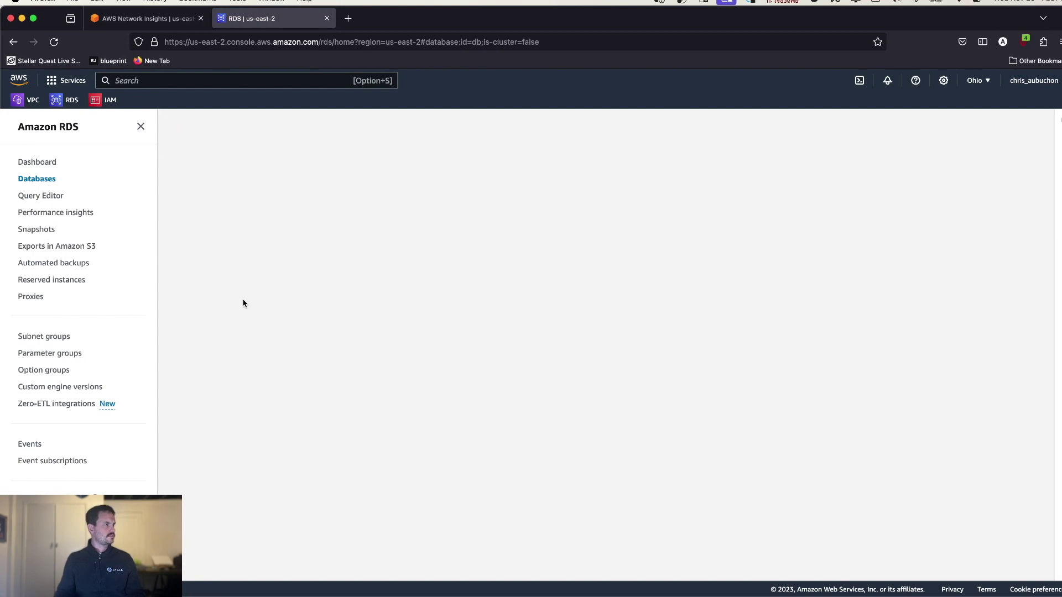
left_click_drag(375, 432, 183, 423)
key("ctrl+Left")
key("super+v")
key("Return")
- In the local container, run mysql -h <endpoint> -u admin -p and submit the password
type("mysql -h")
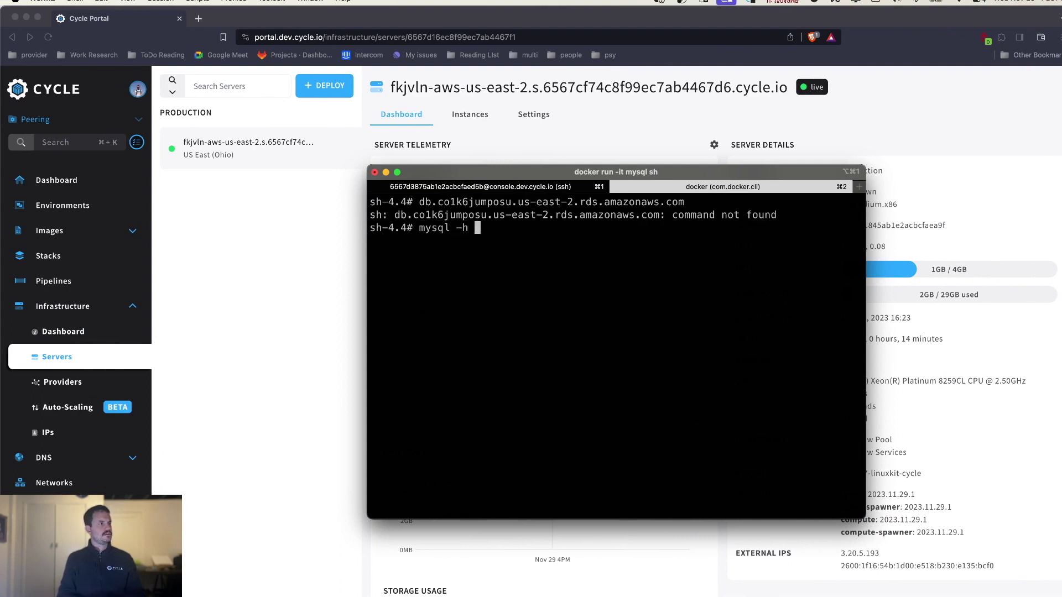
key("super+v")
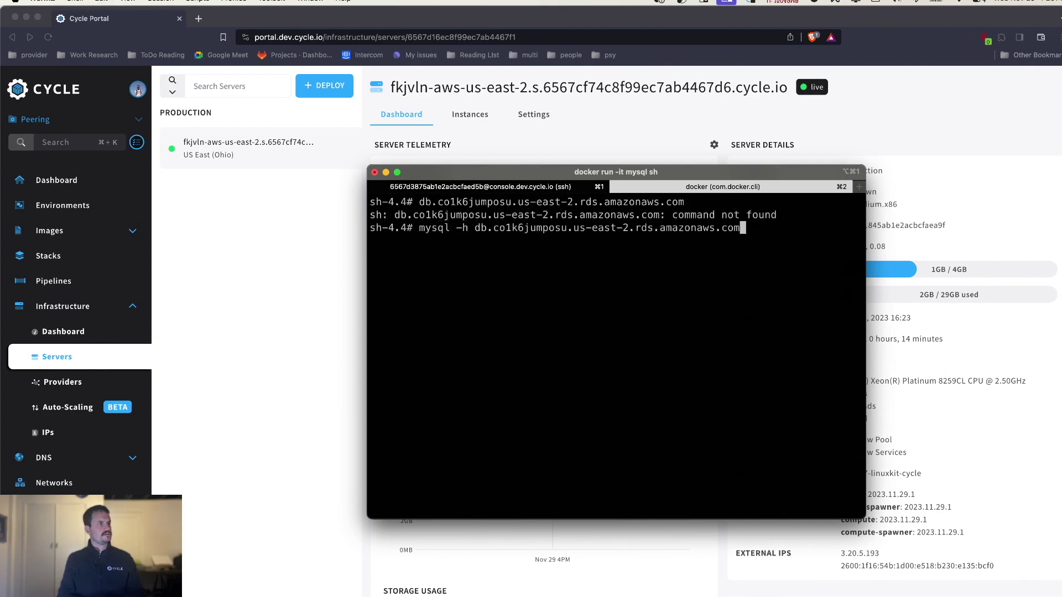
type("-u admin -p")
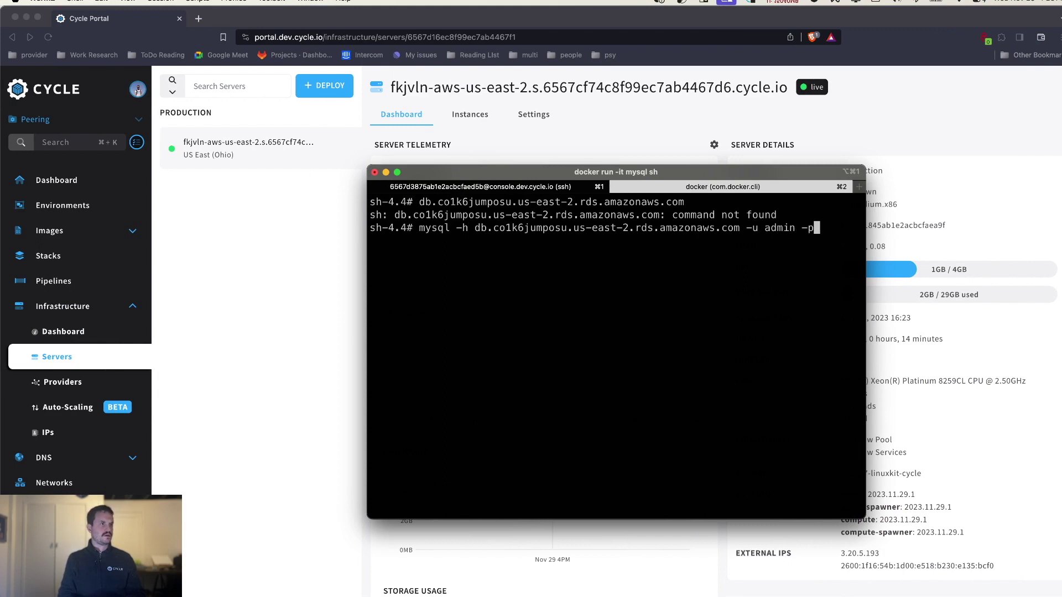
key("Return")
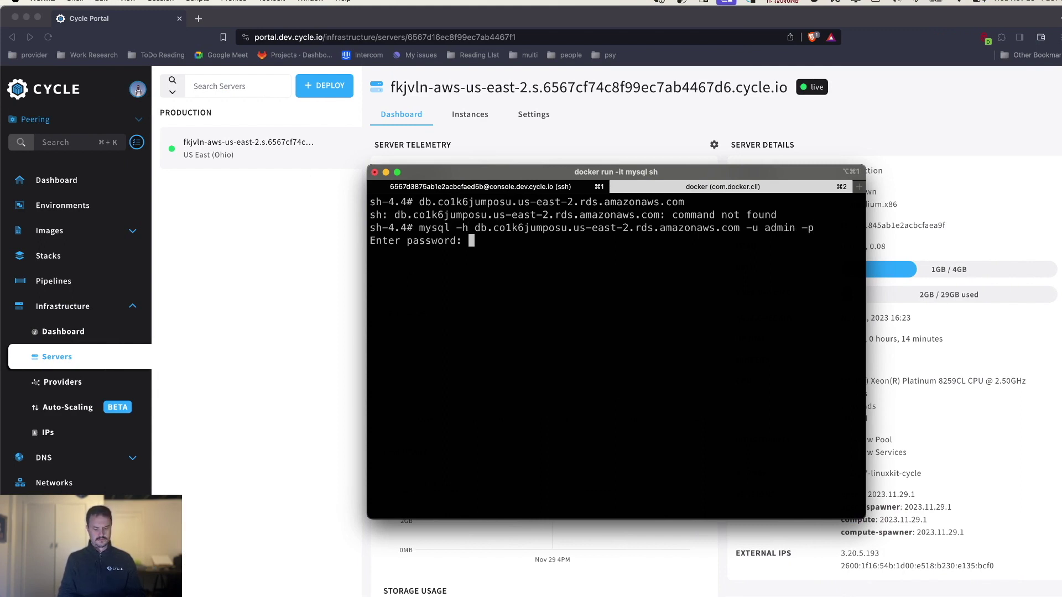
key("Return")
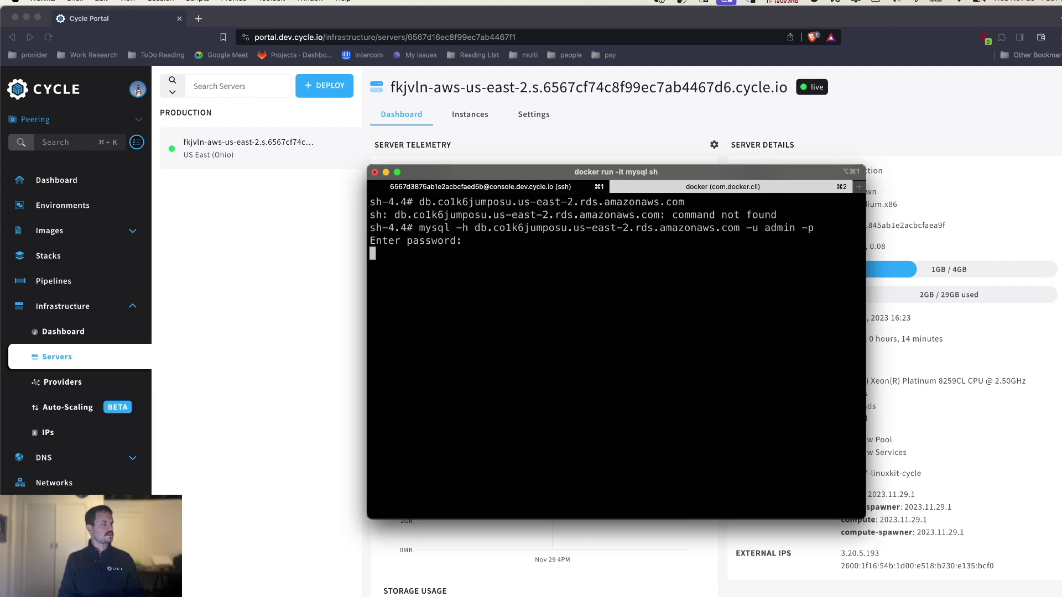